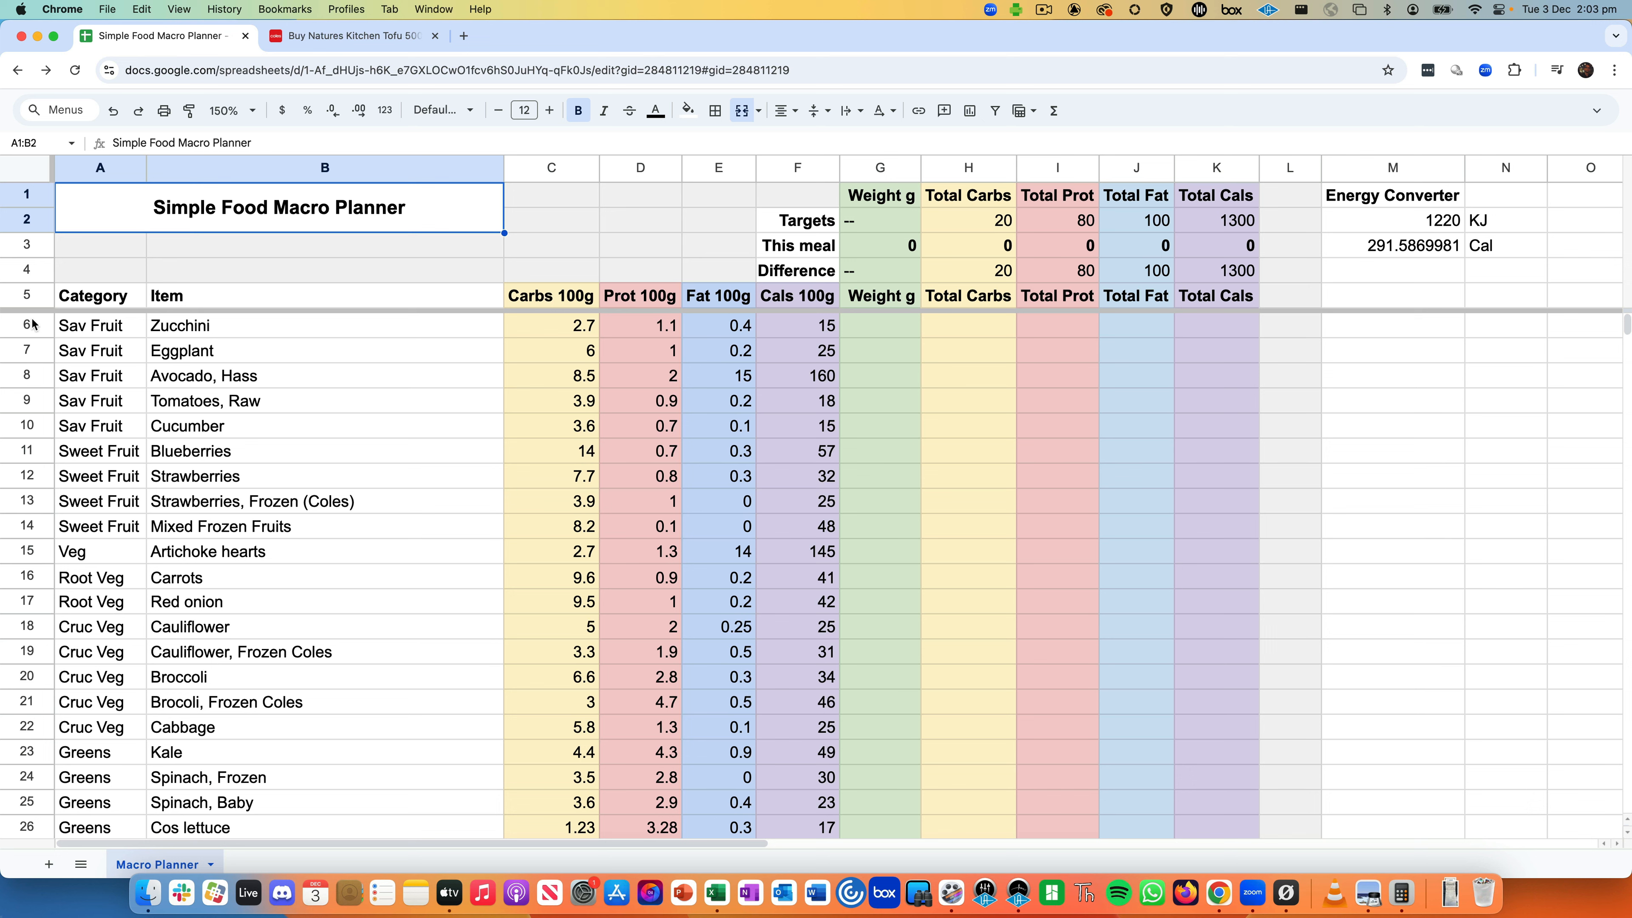
- Point out the Zucchini and Eggplant rows and the Eggplant item name
left_click(23, 327)
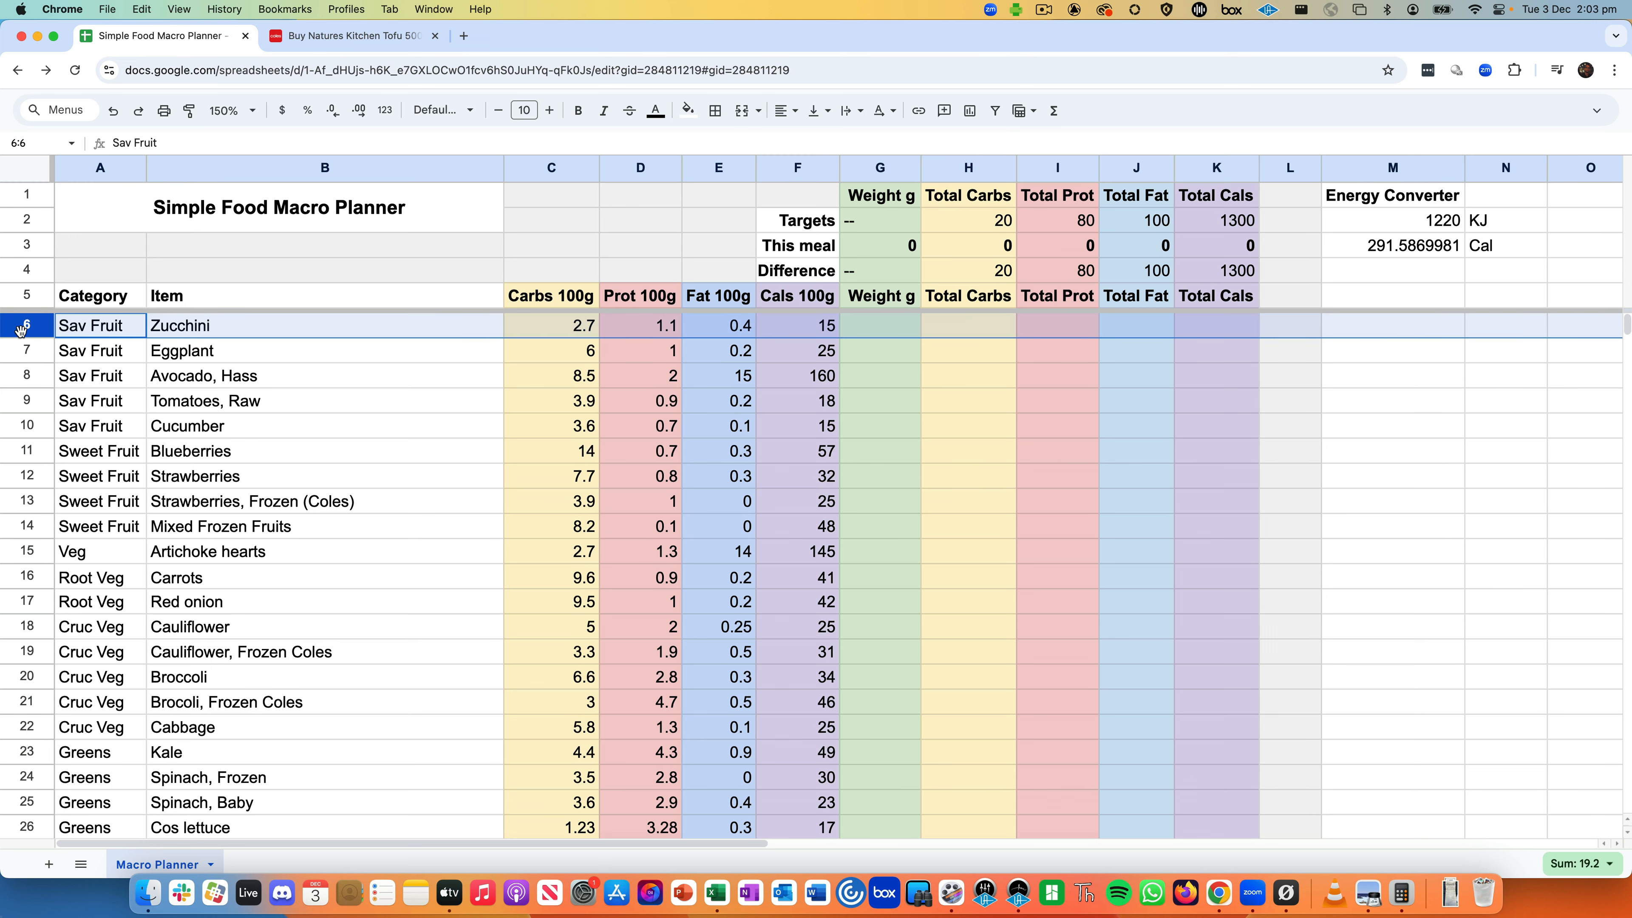
left_click(22, 351)
left_click(224, 352)
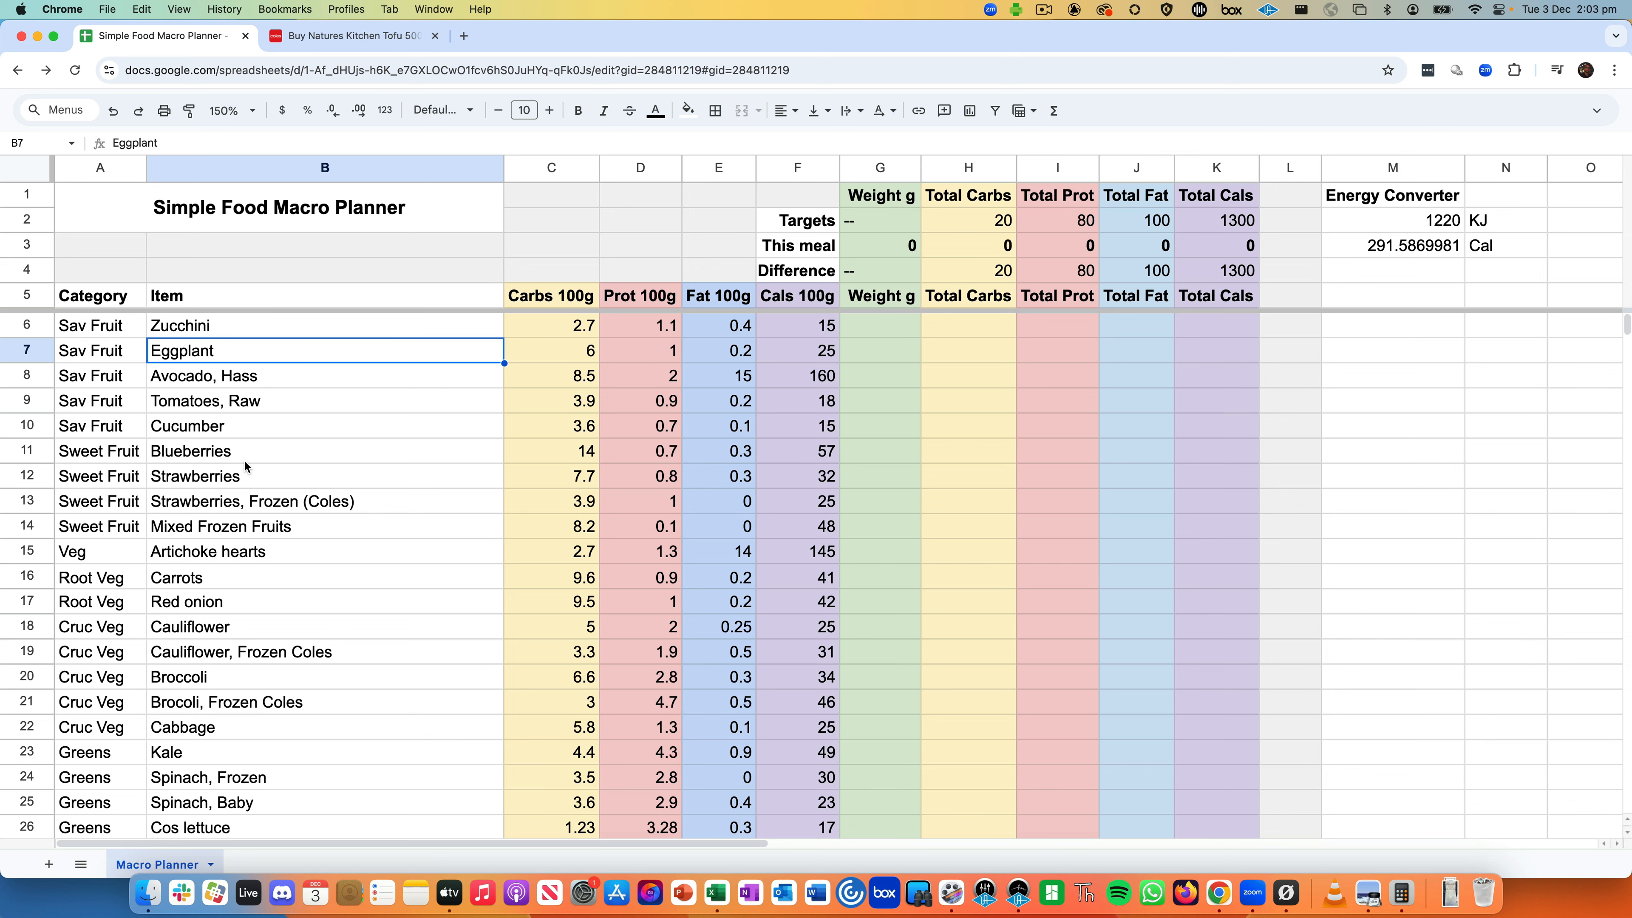
scroll(244, 459, "down", 5)
scroll(245, 462, "up", 5)
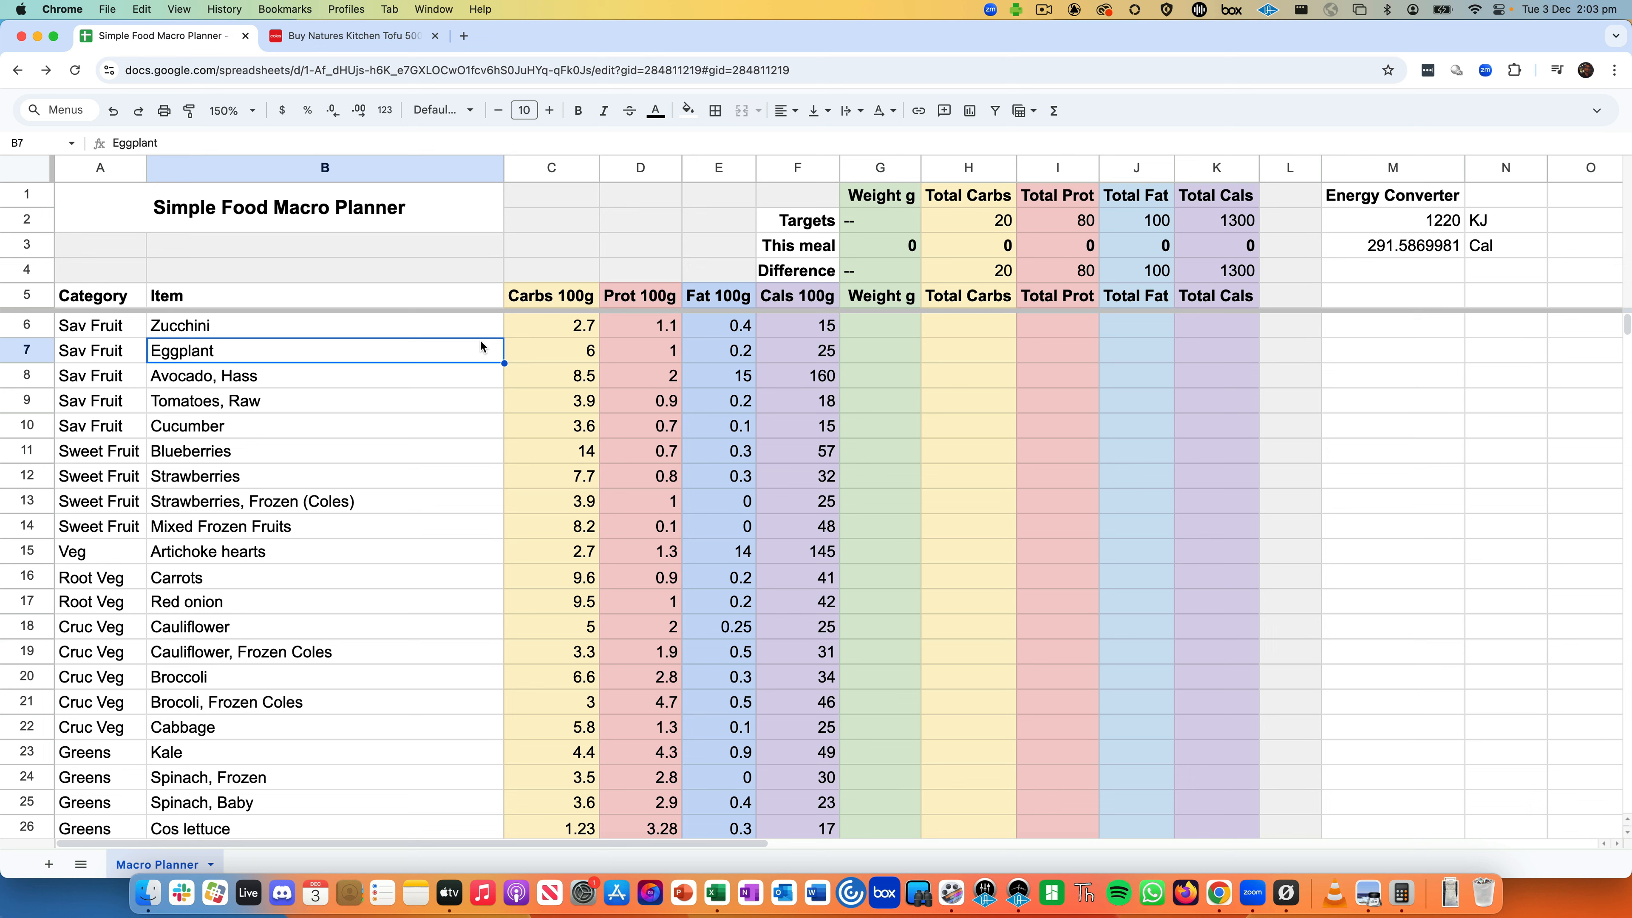
- Walk through Zucchini's per-100g carbs, protein, fat and calories values
left_click(543, 328)
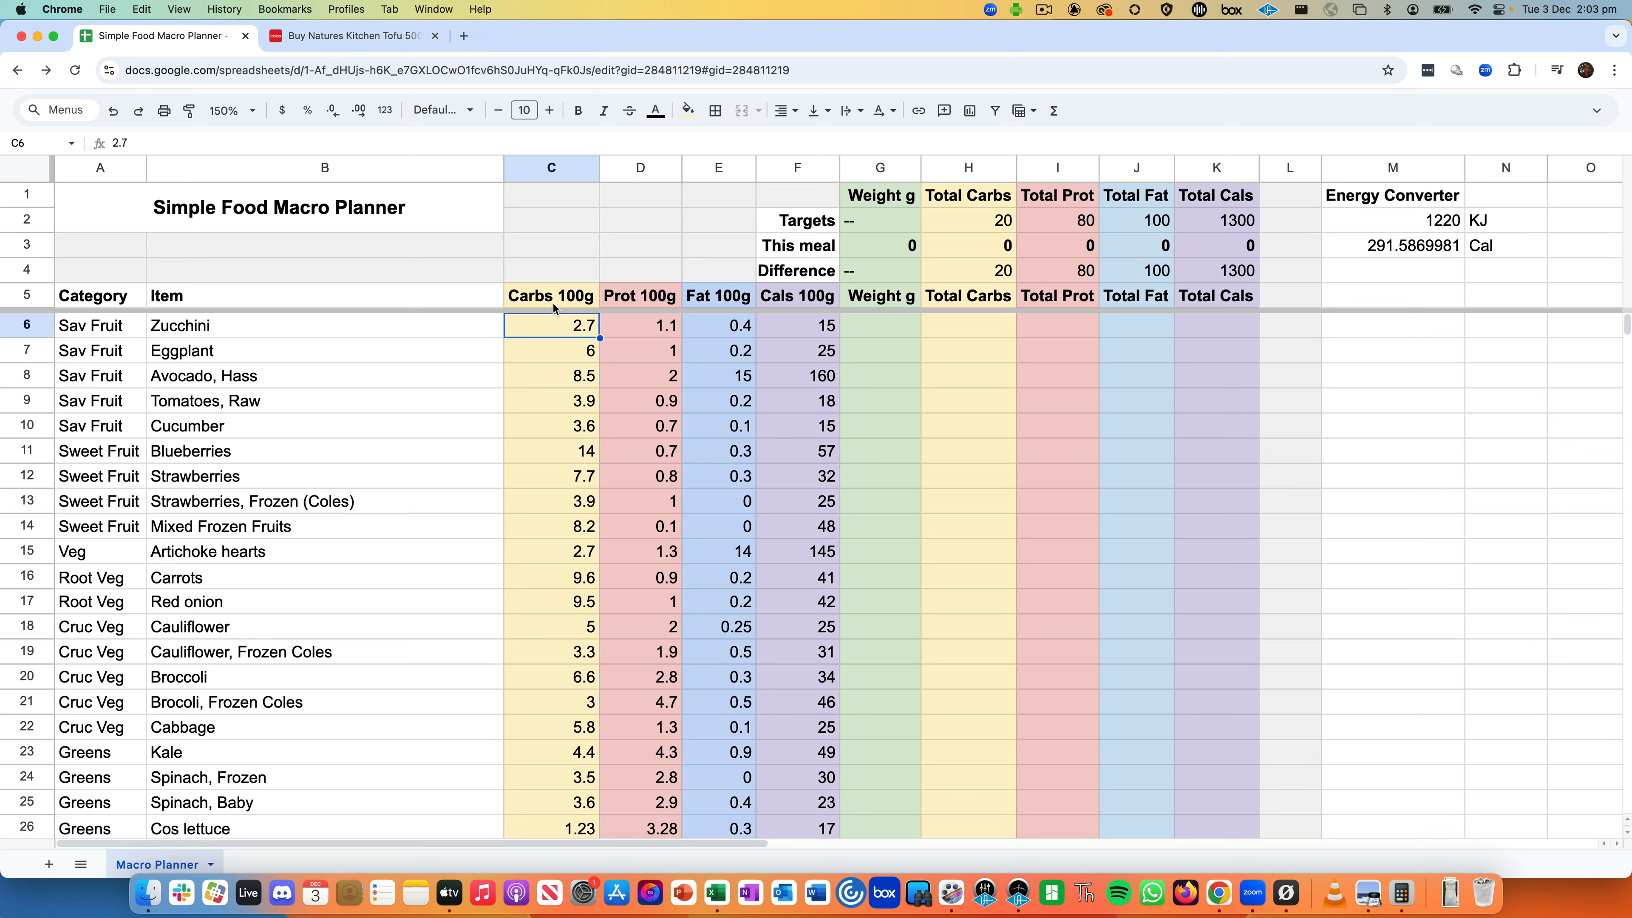
left_click(546, 304)
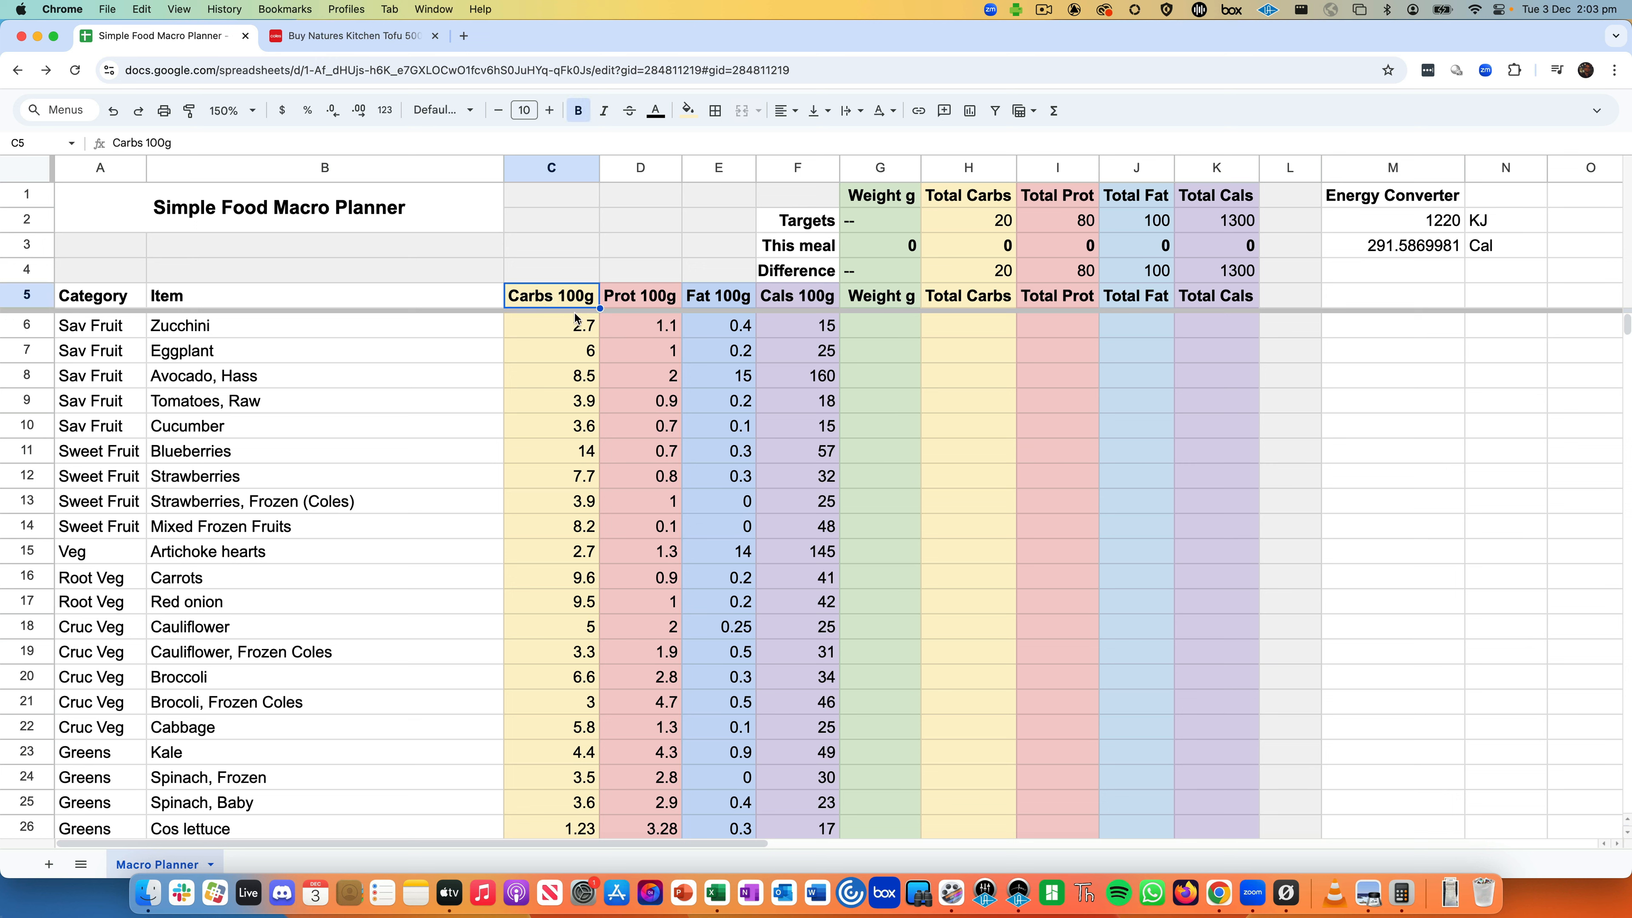
left_click(636, 330)
left_click(742, 326)
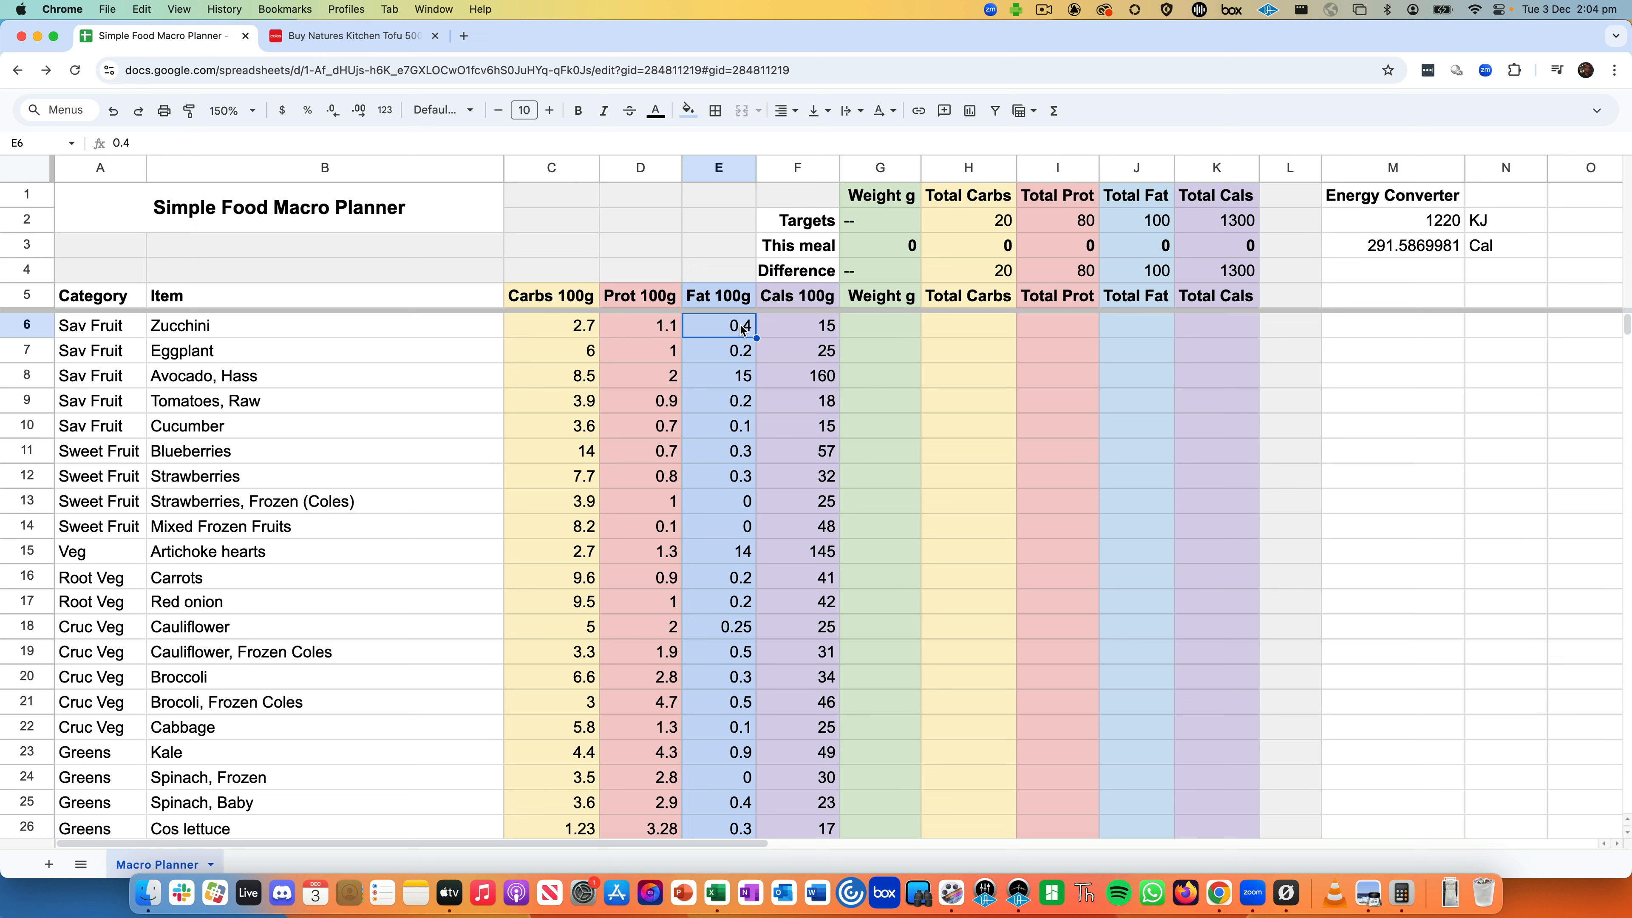
left_click(815, 329)
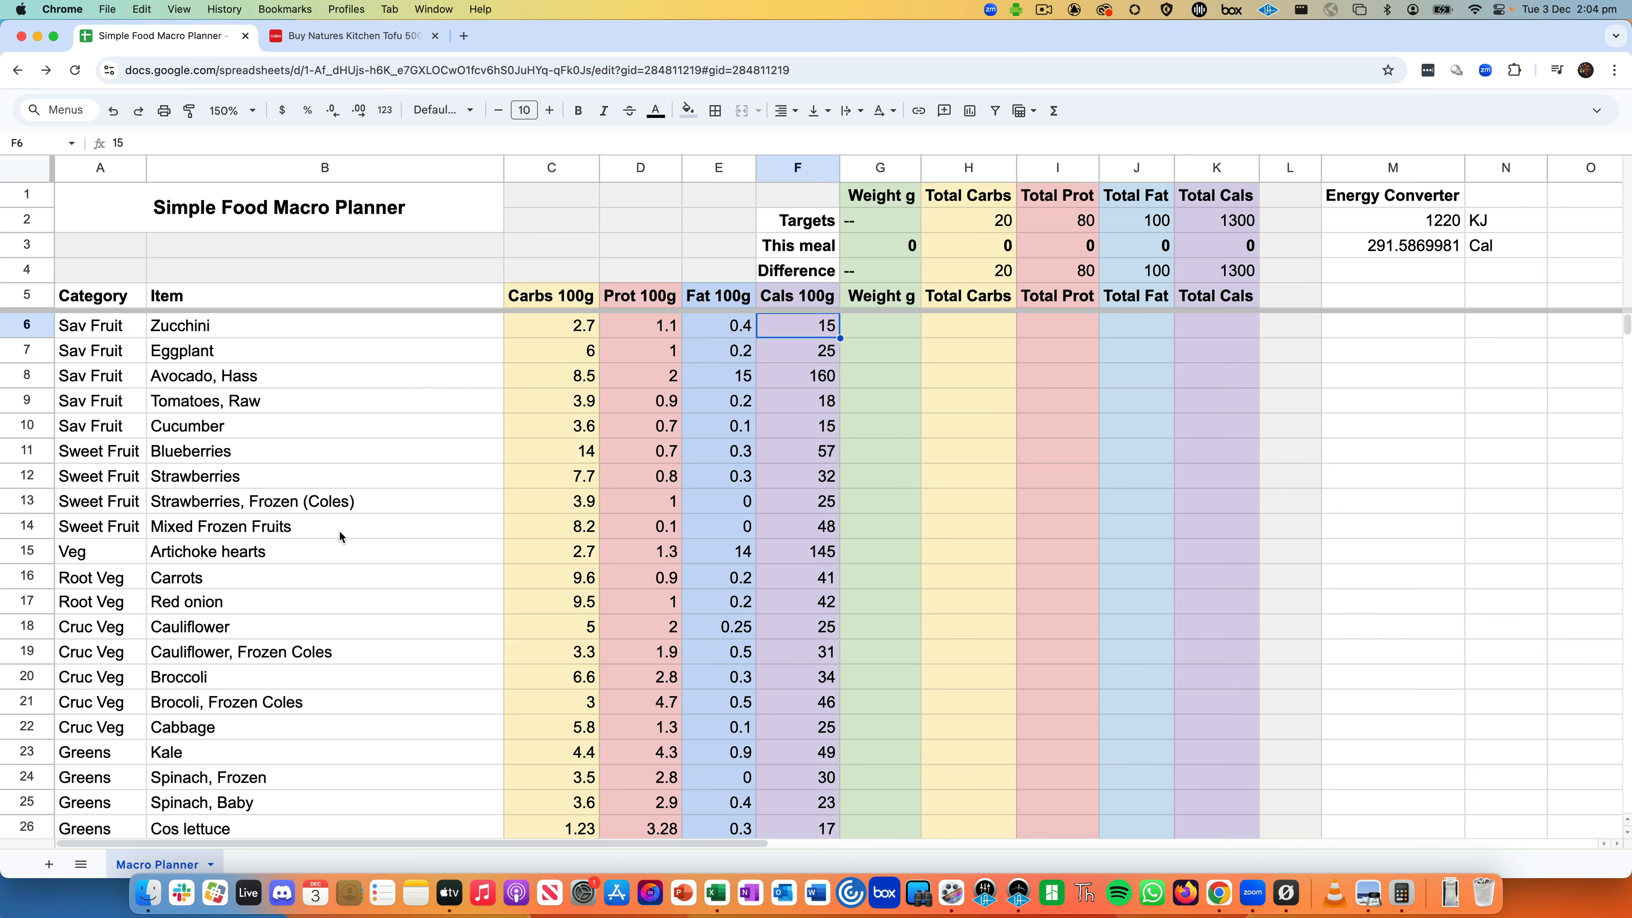
scroll(340, 532, "down", 10)
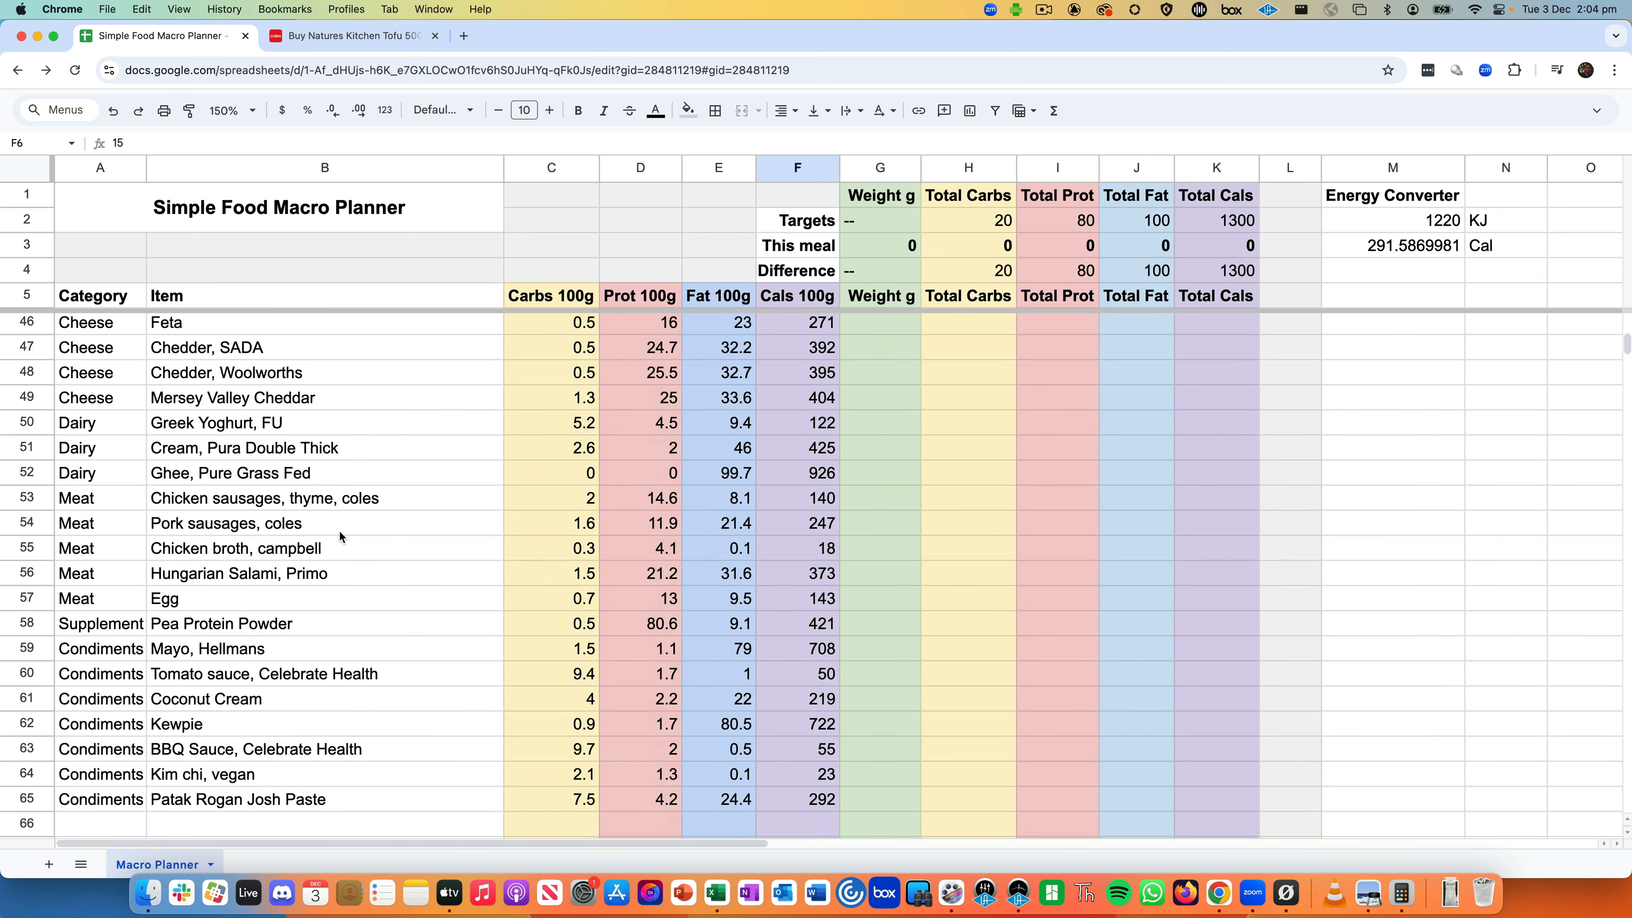
scroll(340, 536, "up", 10)
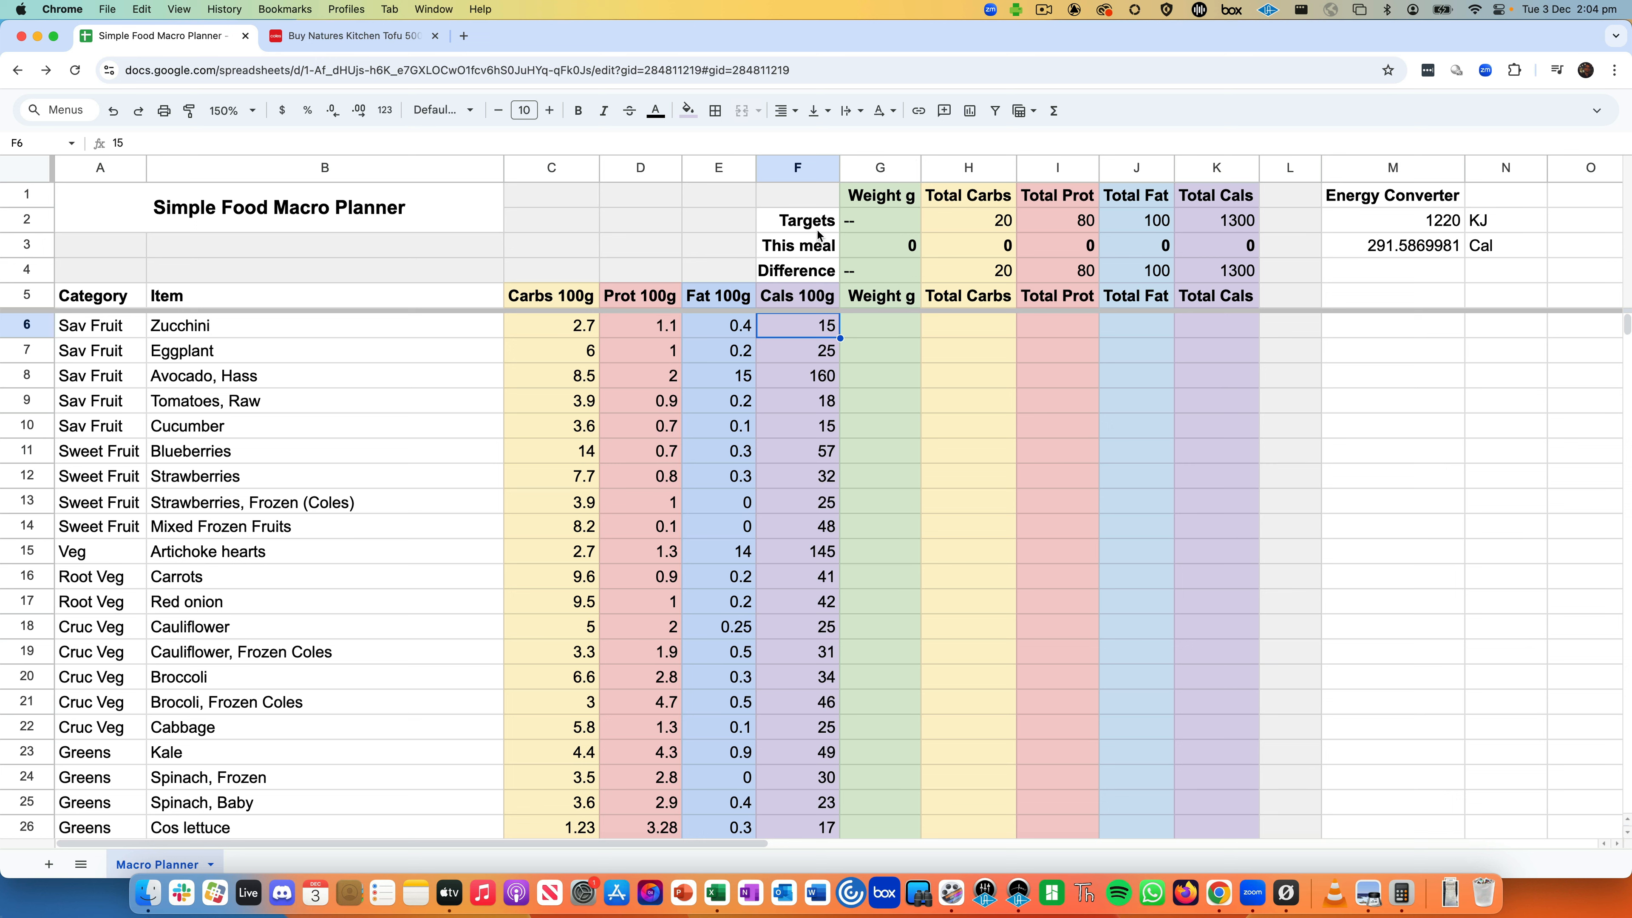
- Highlight the F1:K4 summary block and inspect the meal calorie total formula in K3
left_click(798, 217)
left_click_drag(778, 201, 1229, 262)
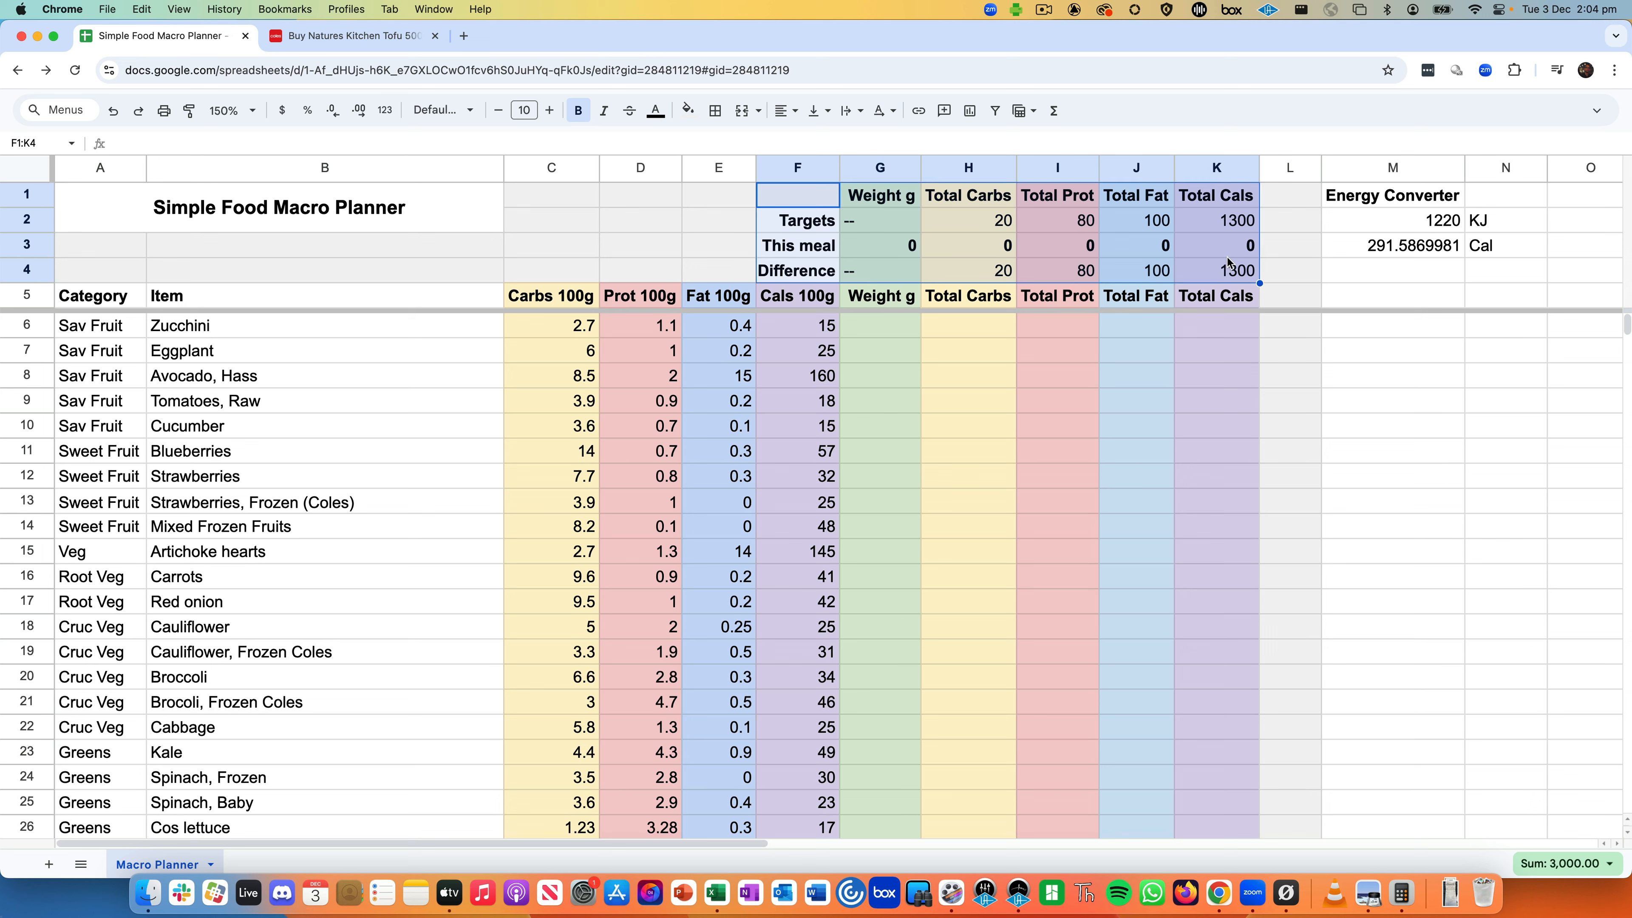
left_click(1227, 252)
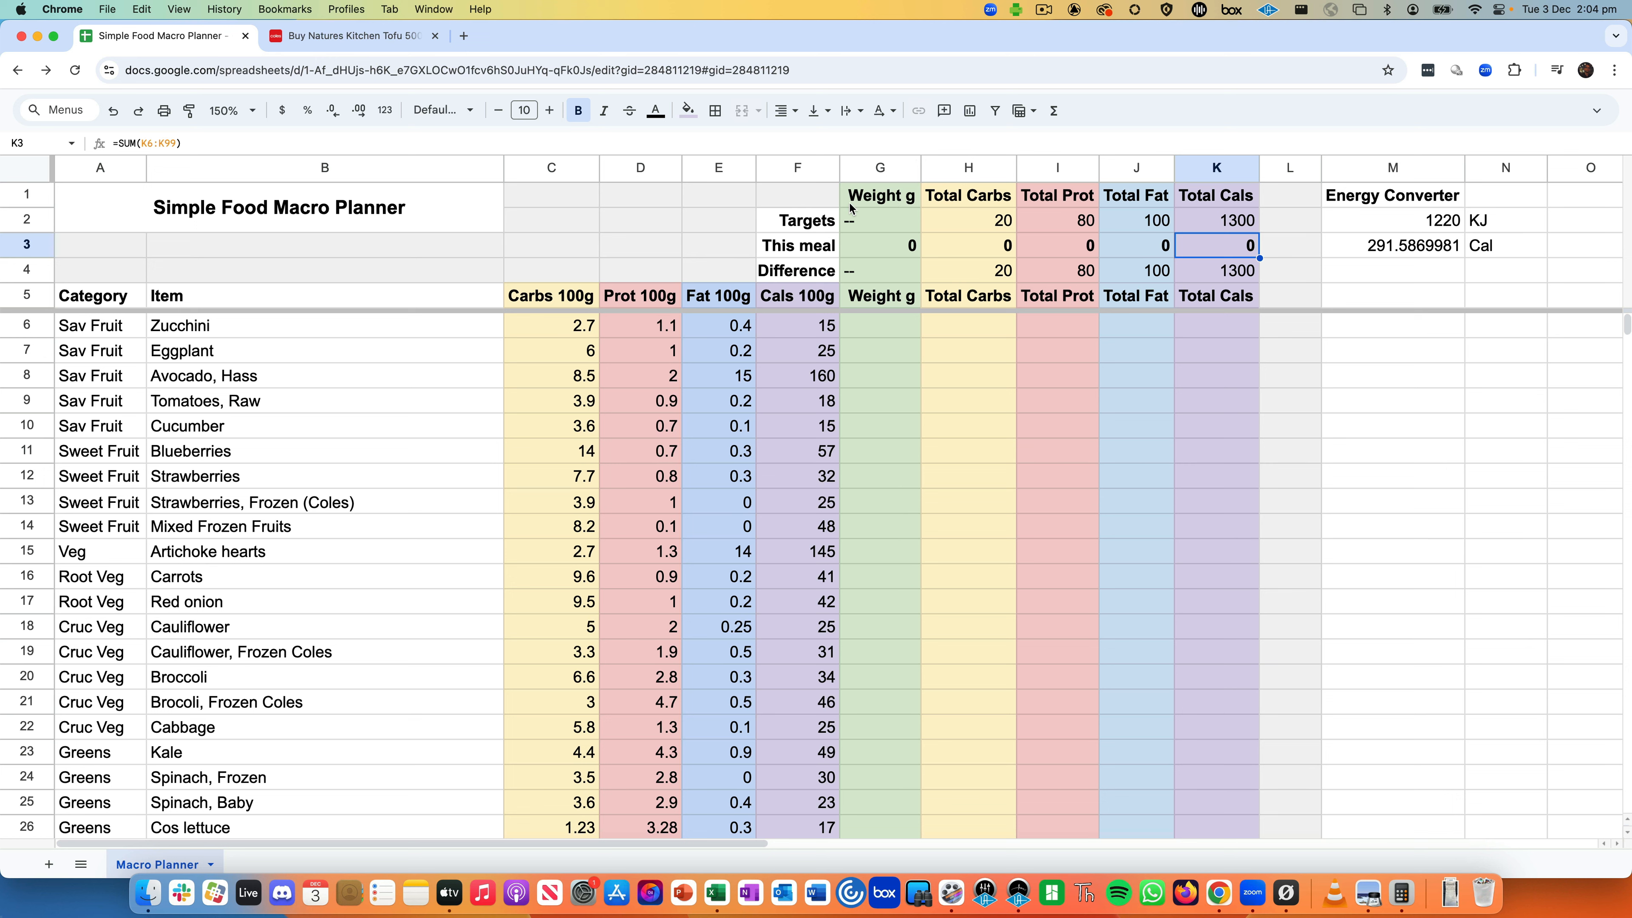
- Review the Targets row: 20 carbs, 80 protein, 100 fat and the K2 calorie formula
left_click(831, 224)
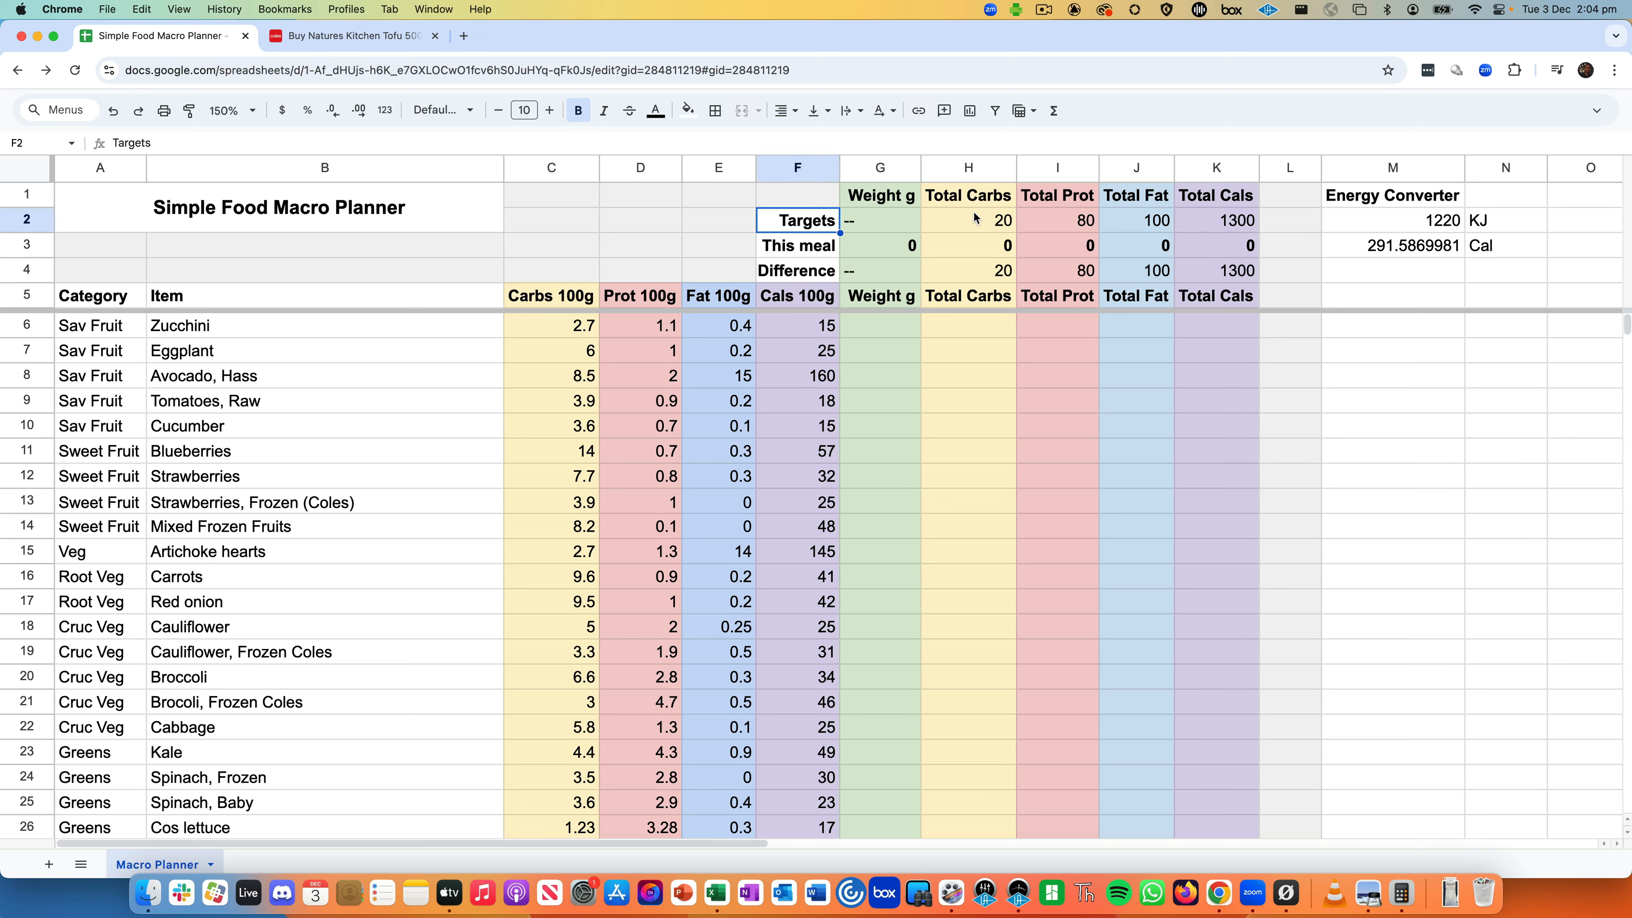
left_click(967, 224)
left_click(1050, 222)
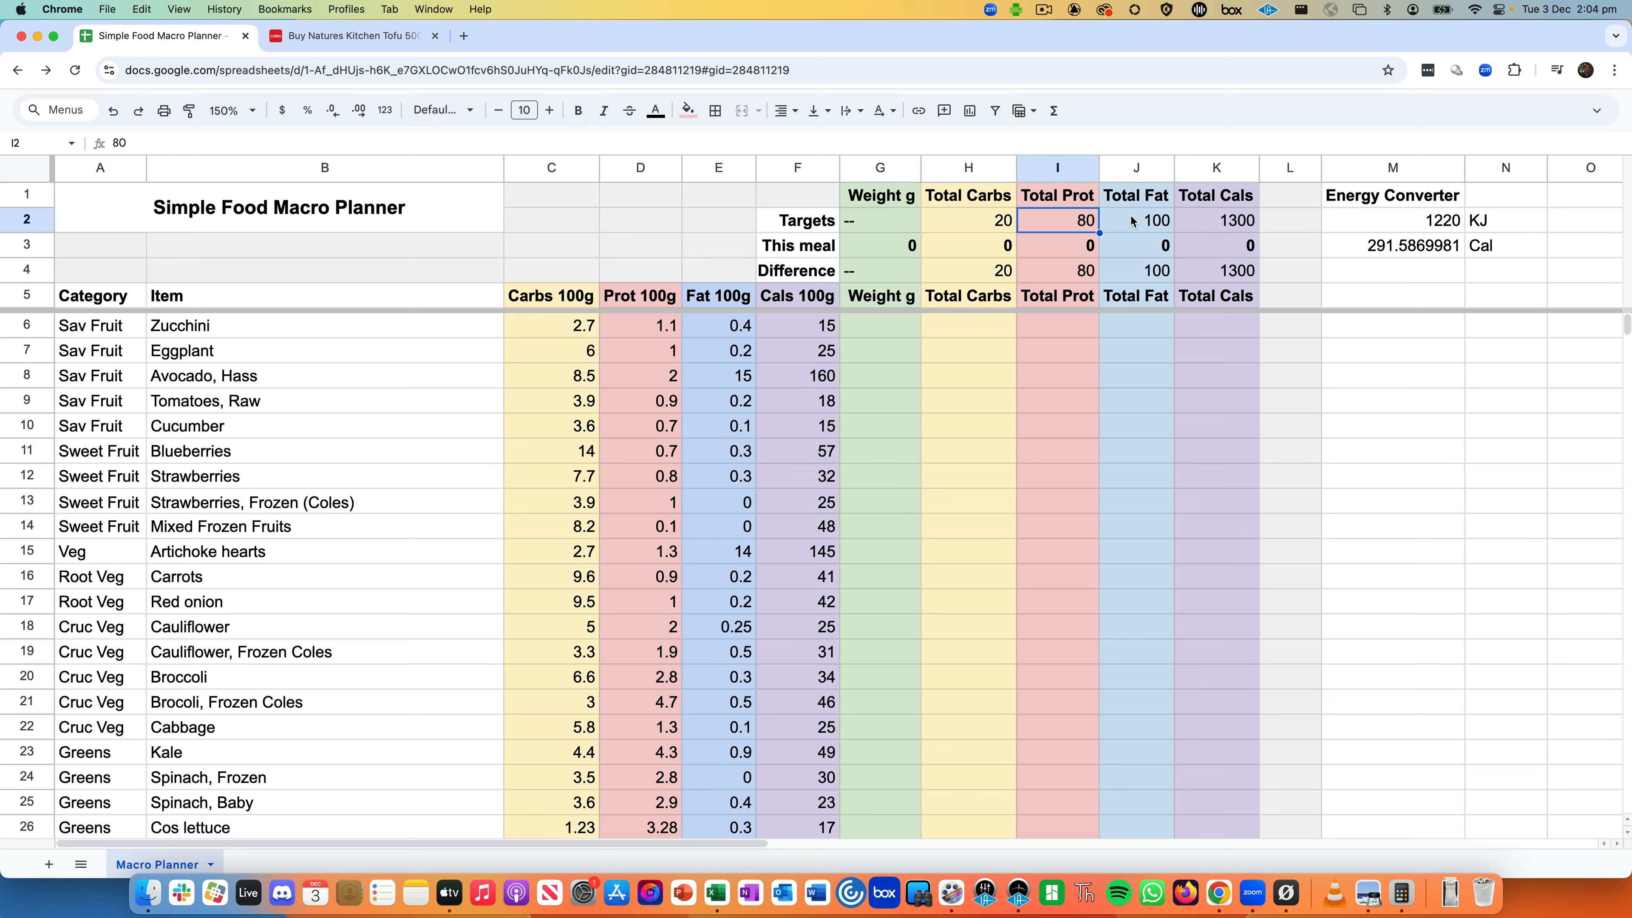
left_click(1157, 222)
left_click(1208, 222)
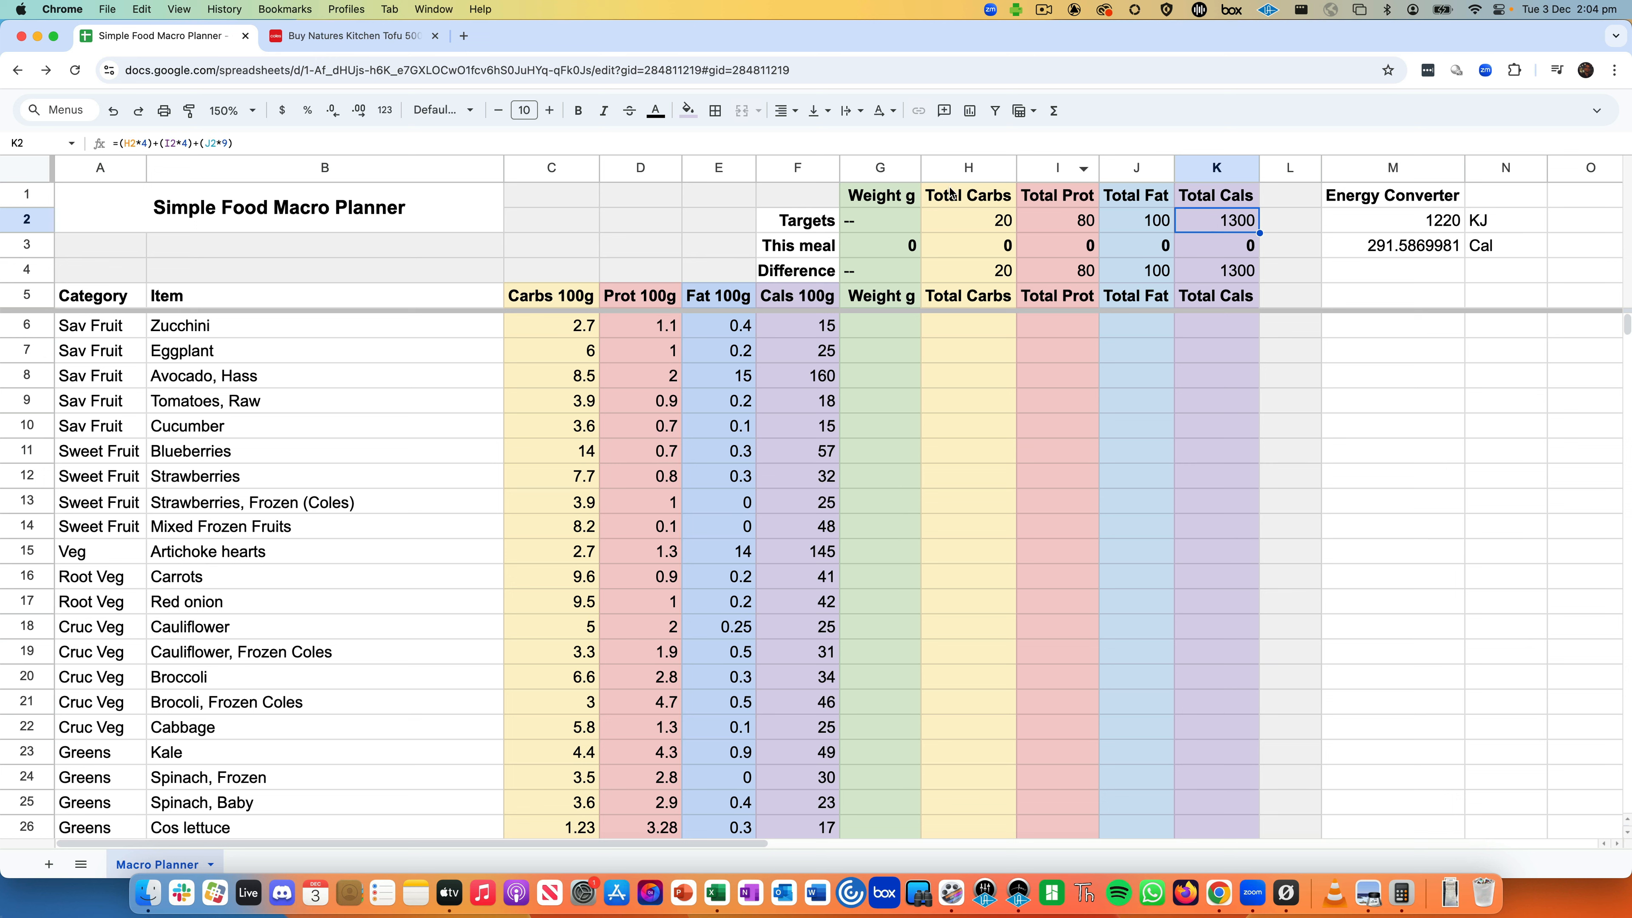
- Highlight the This meal totals and Difference rows, then the carbs-to-fat targets
left_click_drag(808, 244, 1221, 248)
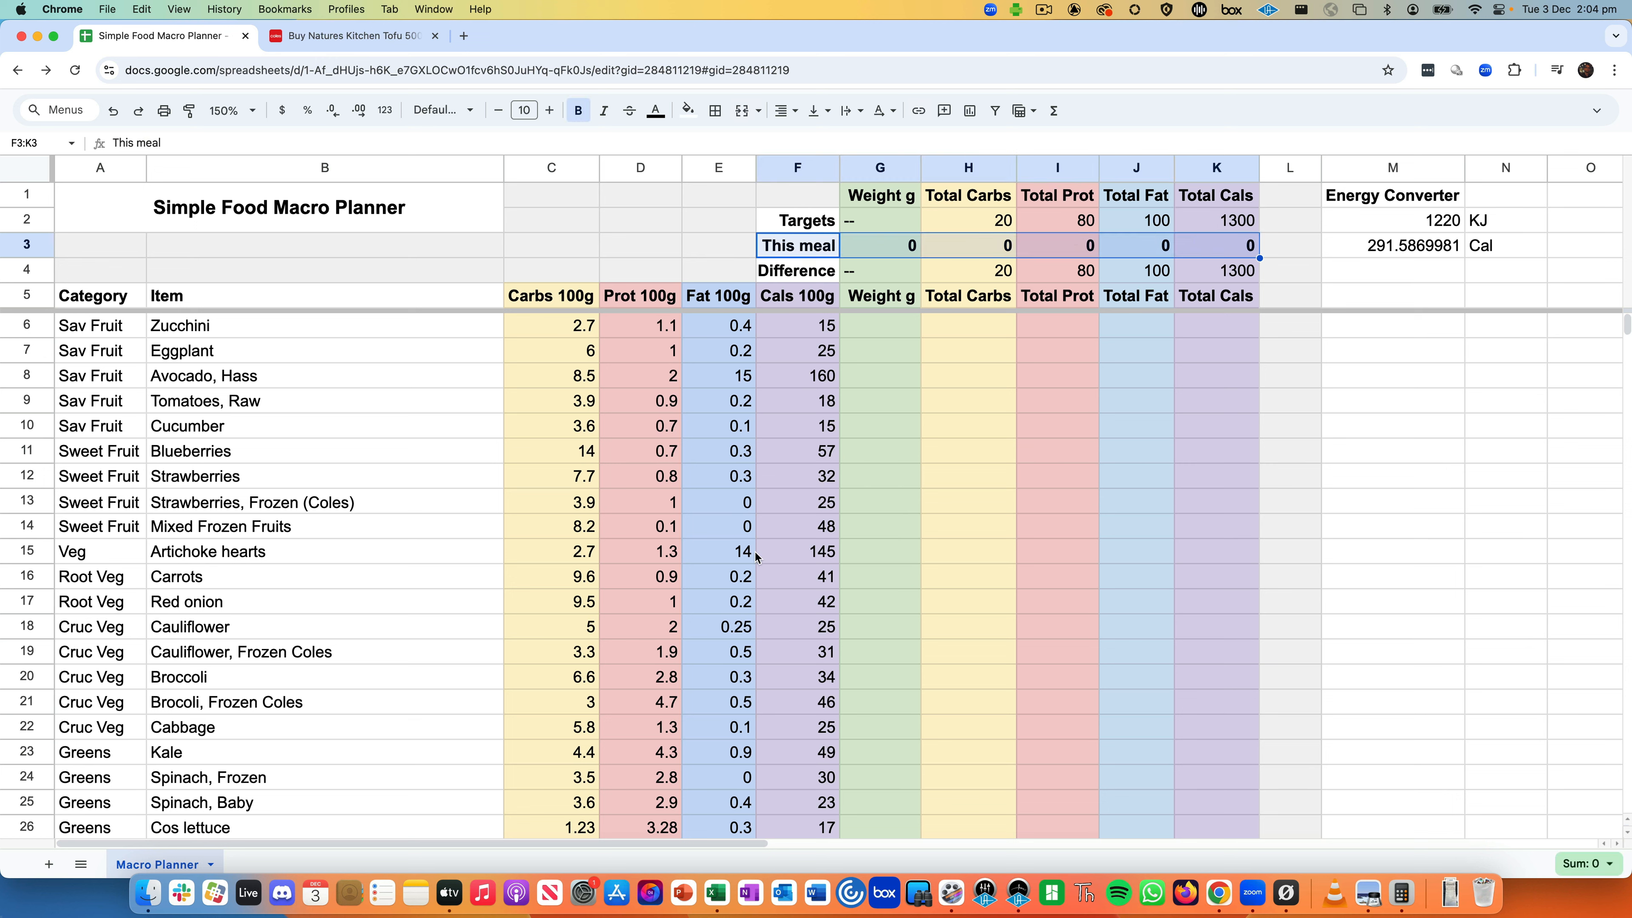
left_click(815, 275)
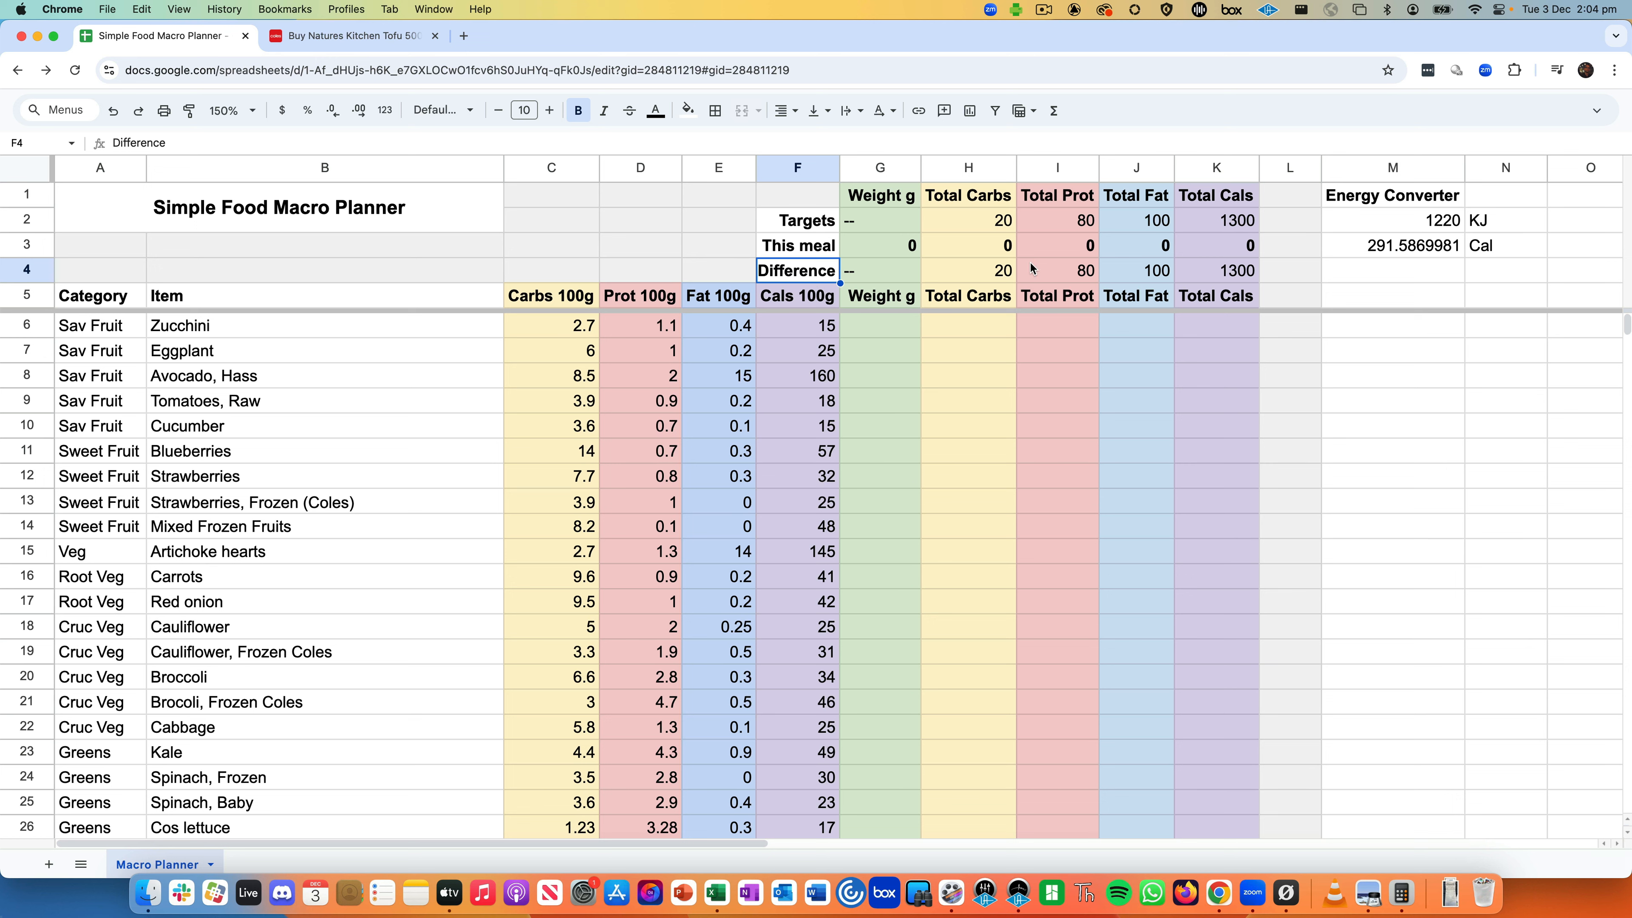
left_click_drag(818, 273, 1221, 271)
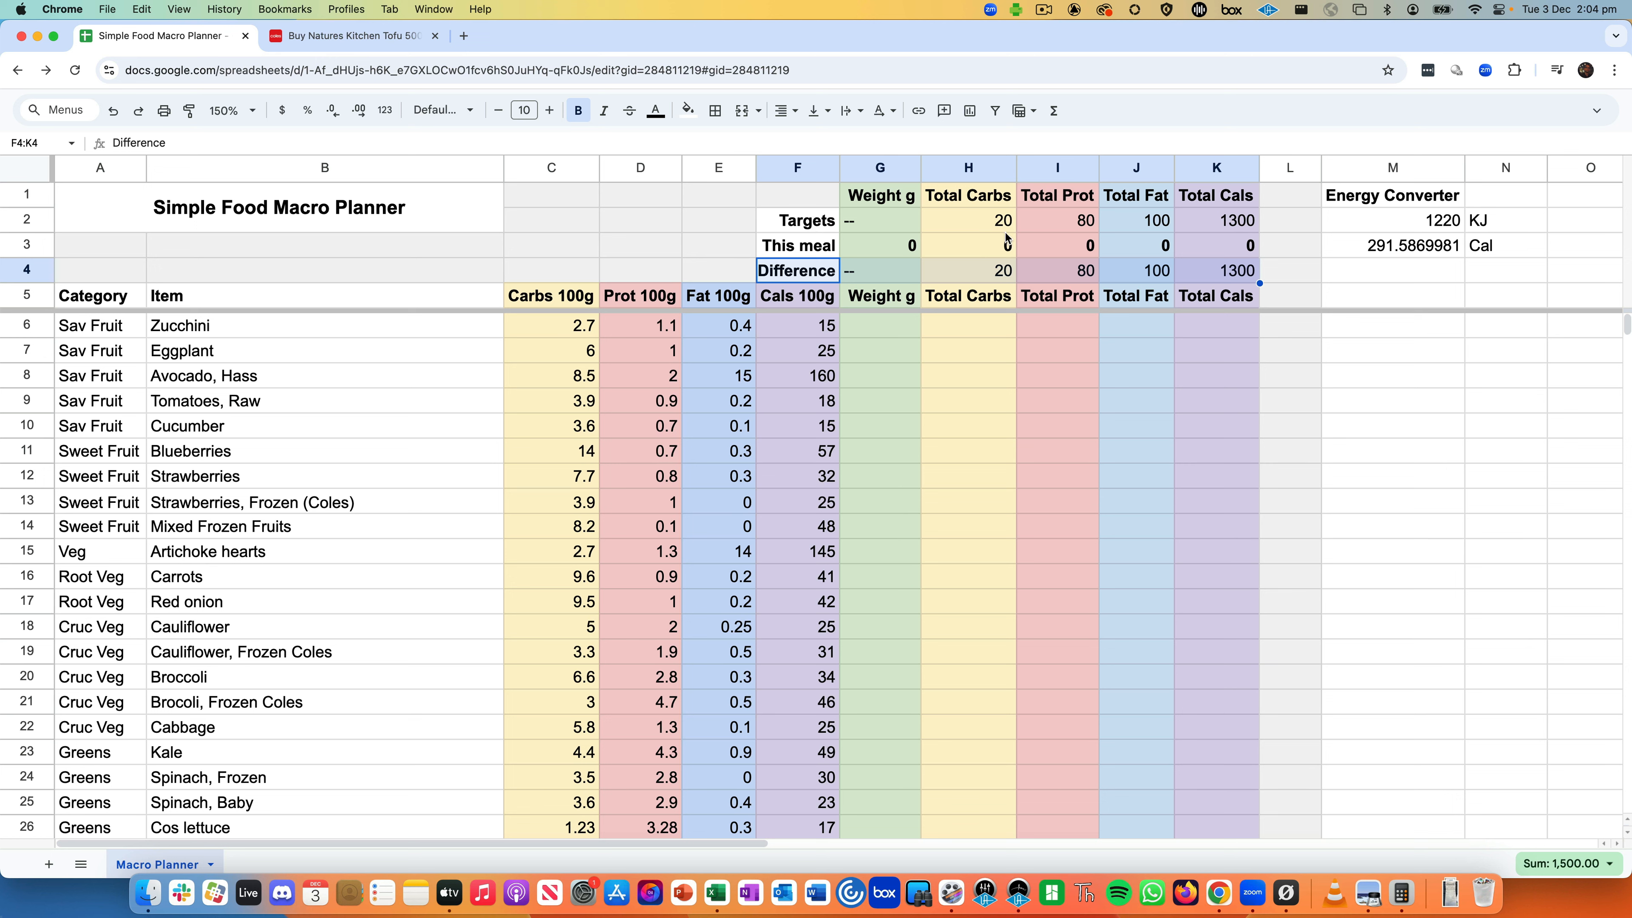
left_click(981, 223)
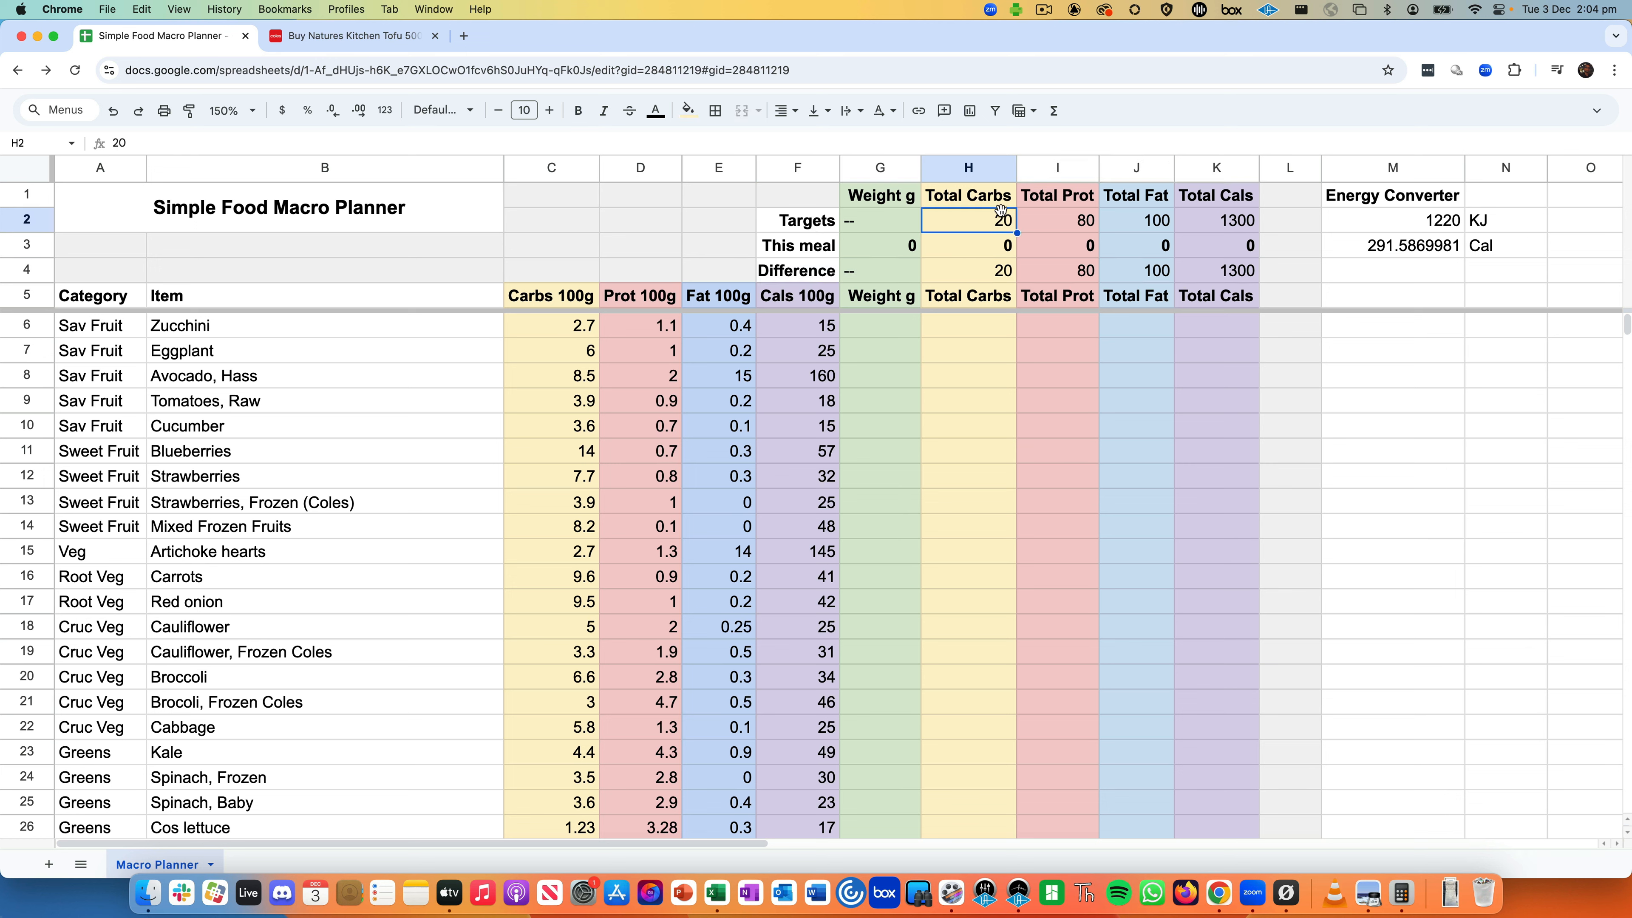
key("shift+Right")
key("shift+Right")
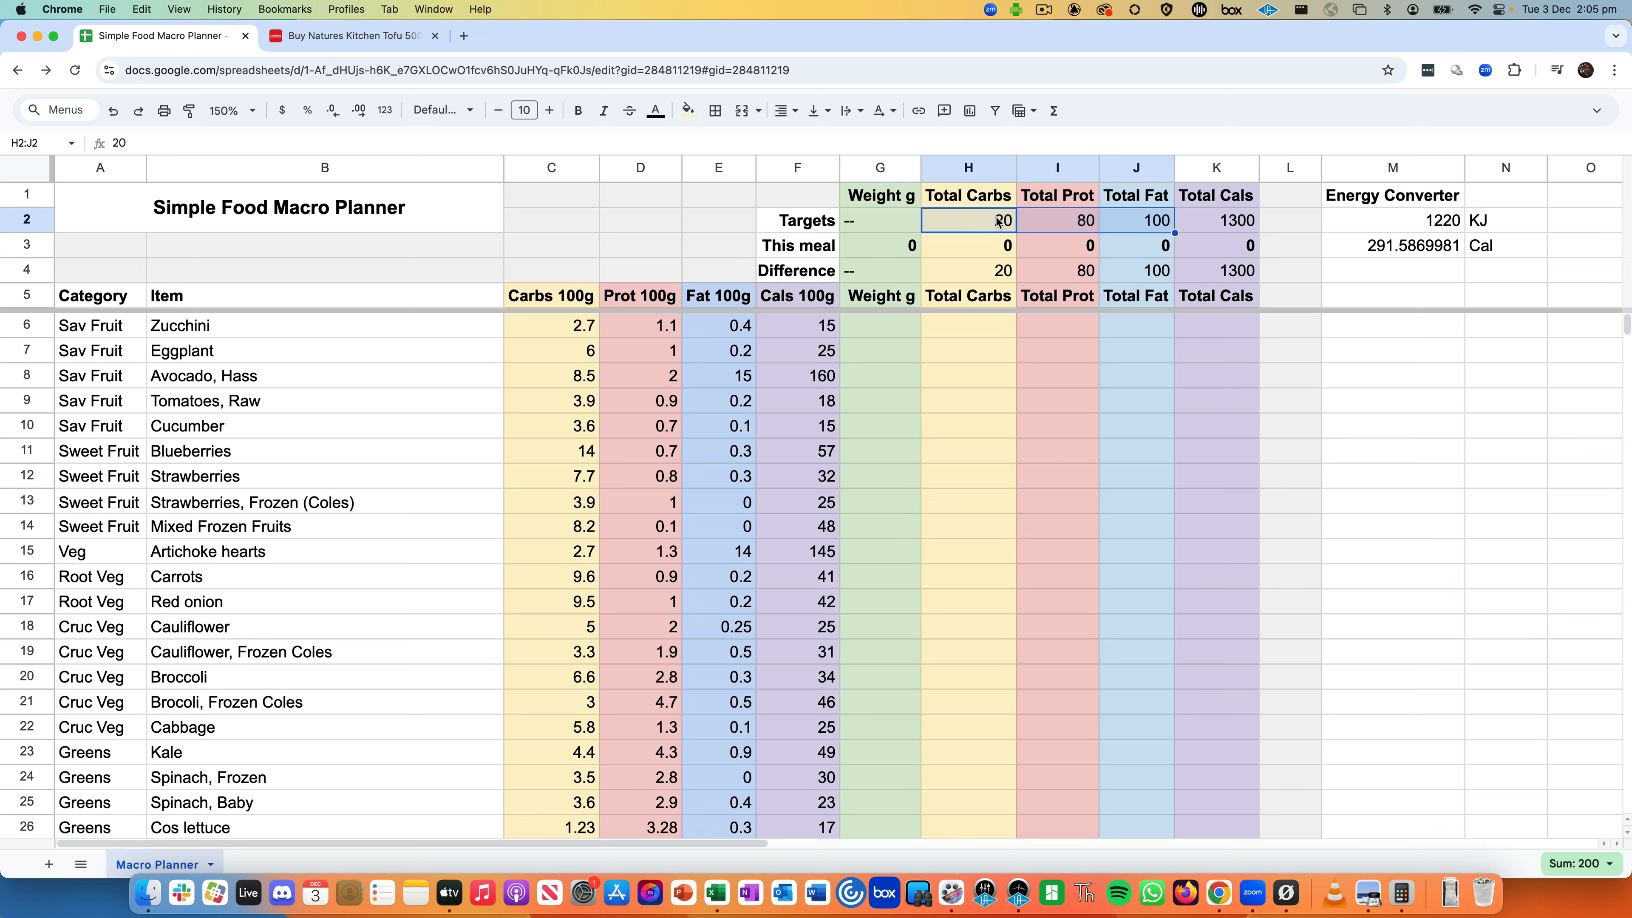
left_click(998, 222)
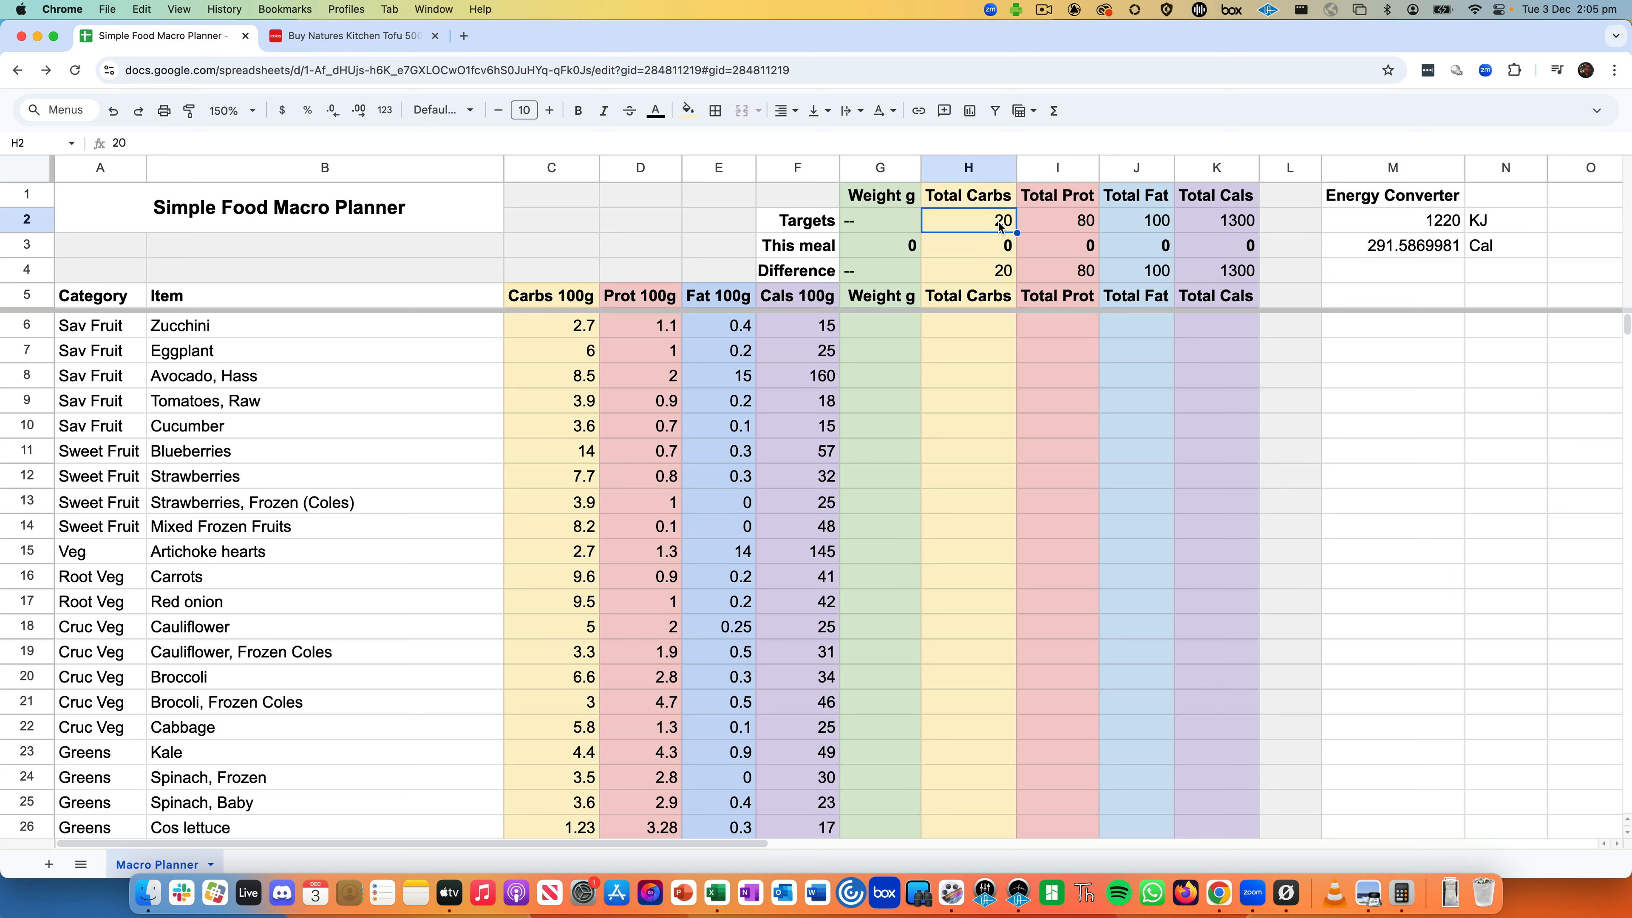
- Walk through the protein and fat targets, K2 calorie target and K4 calories difference
left_click(1028, 228)
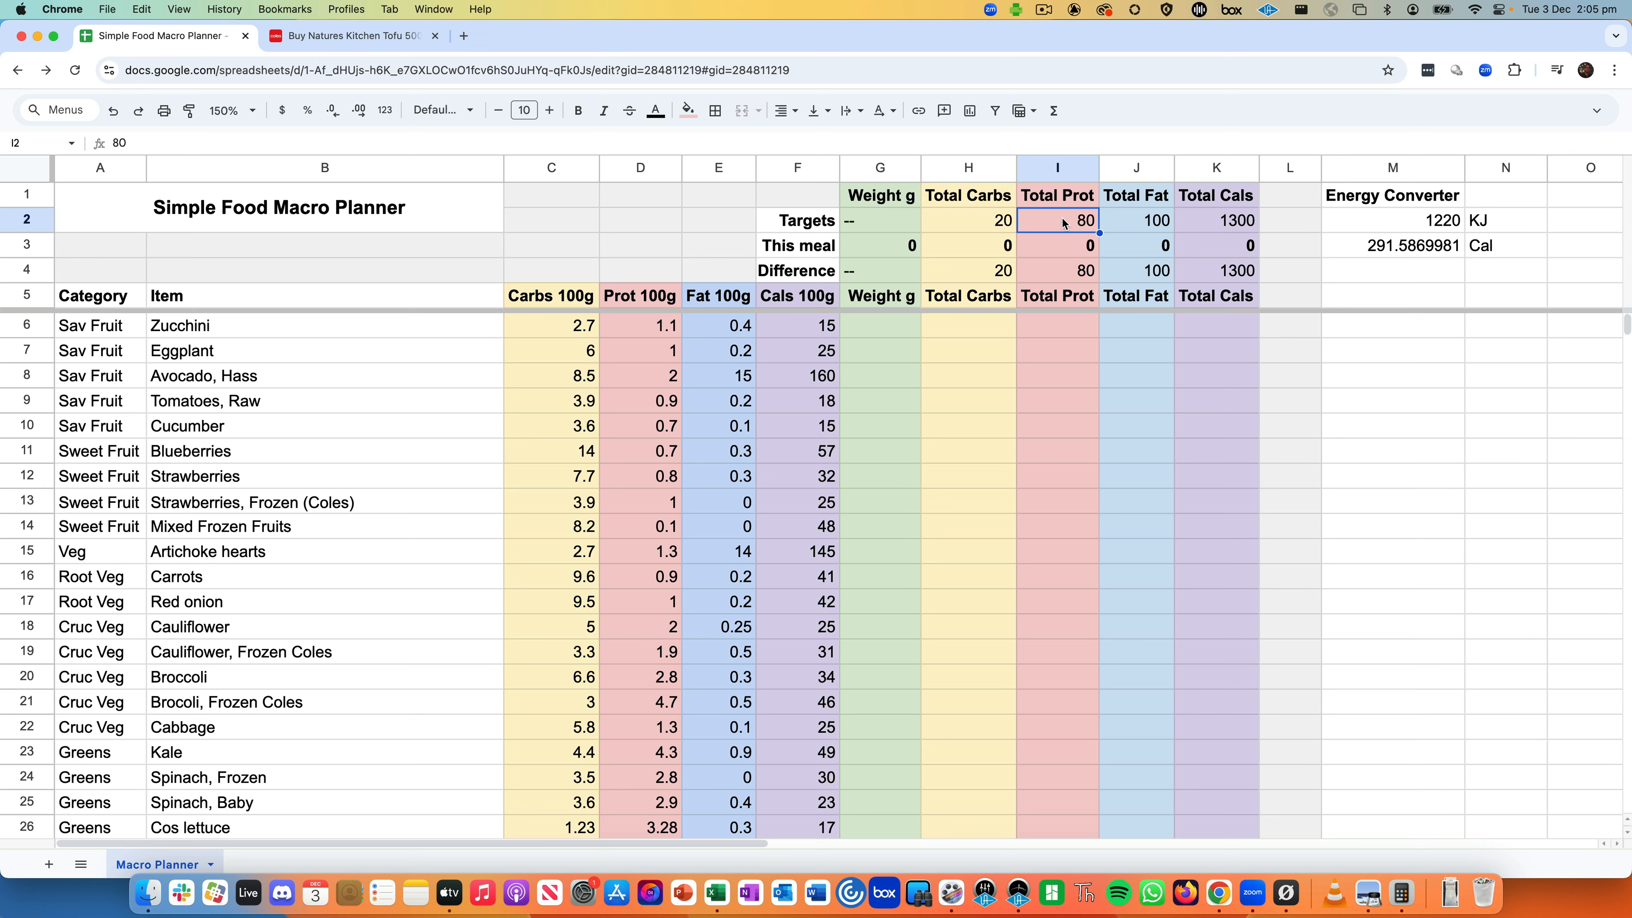
left_click(1133, 226)
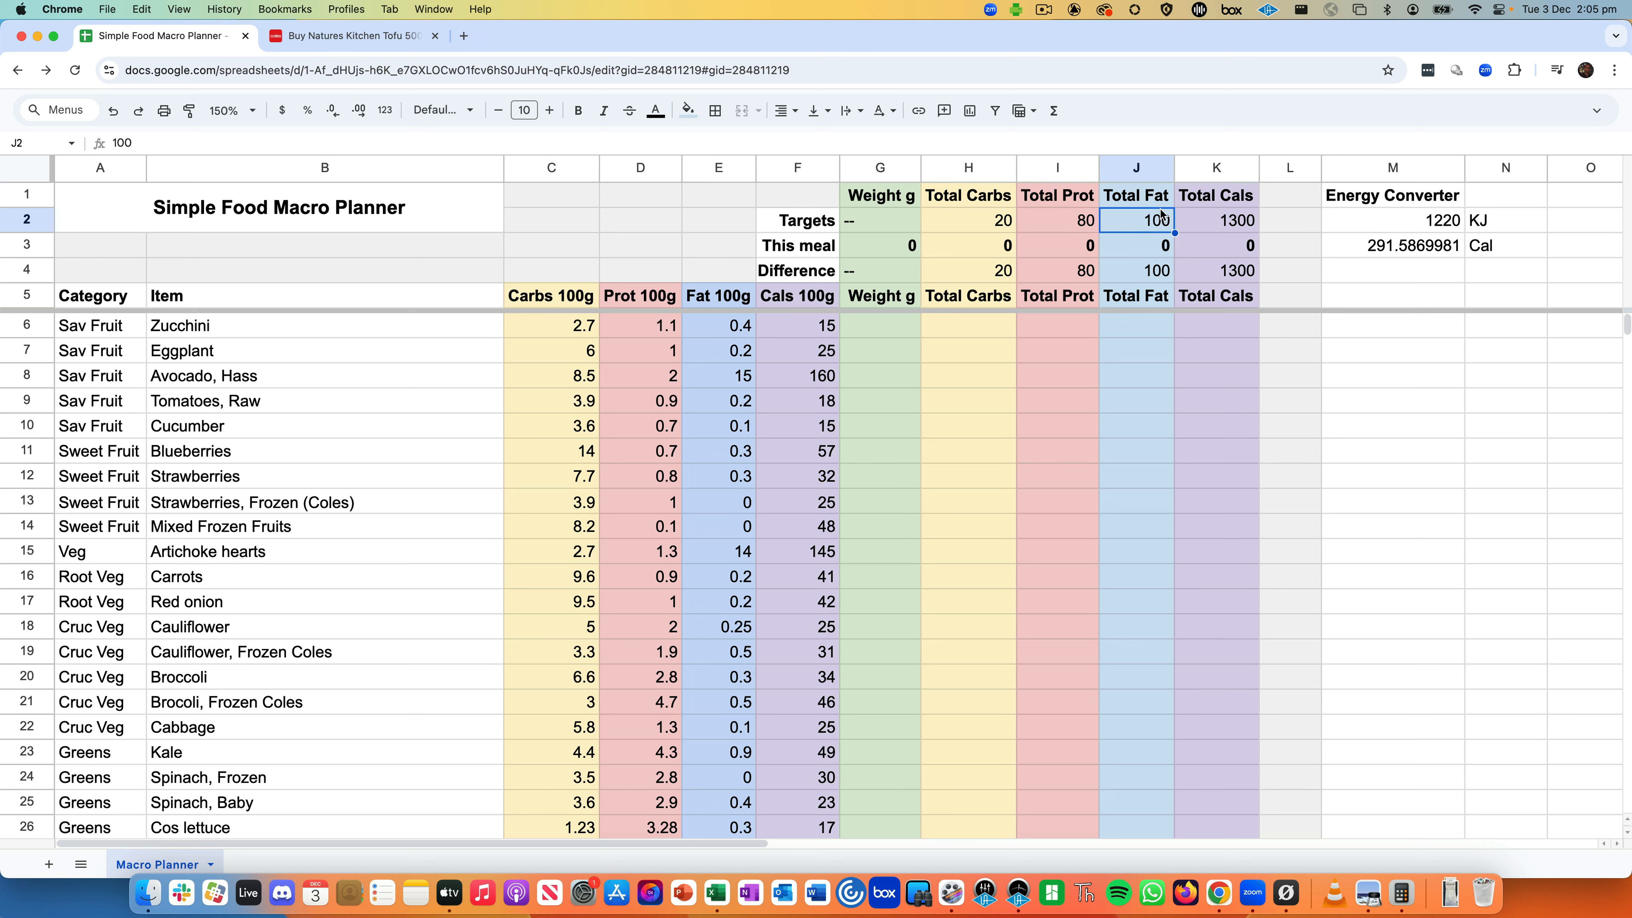
left_click(1225, 223)
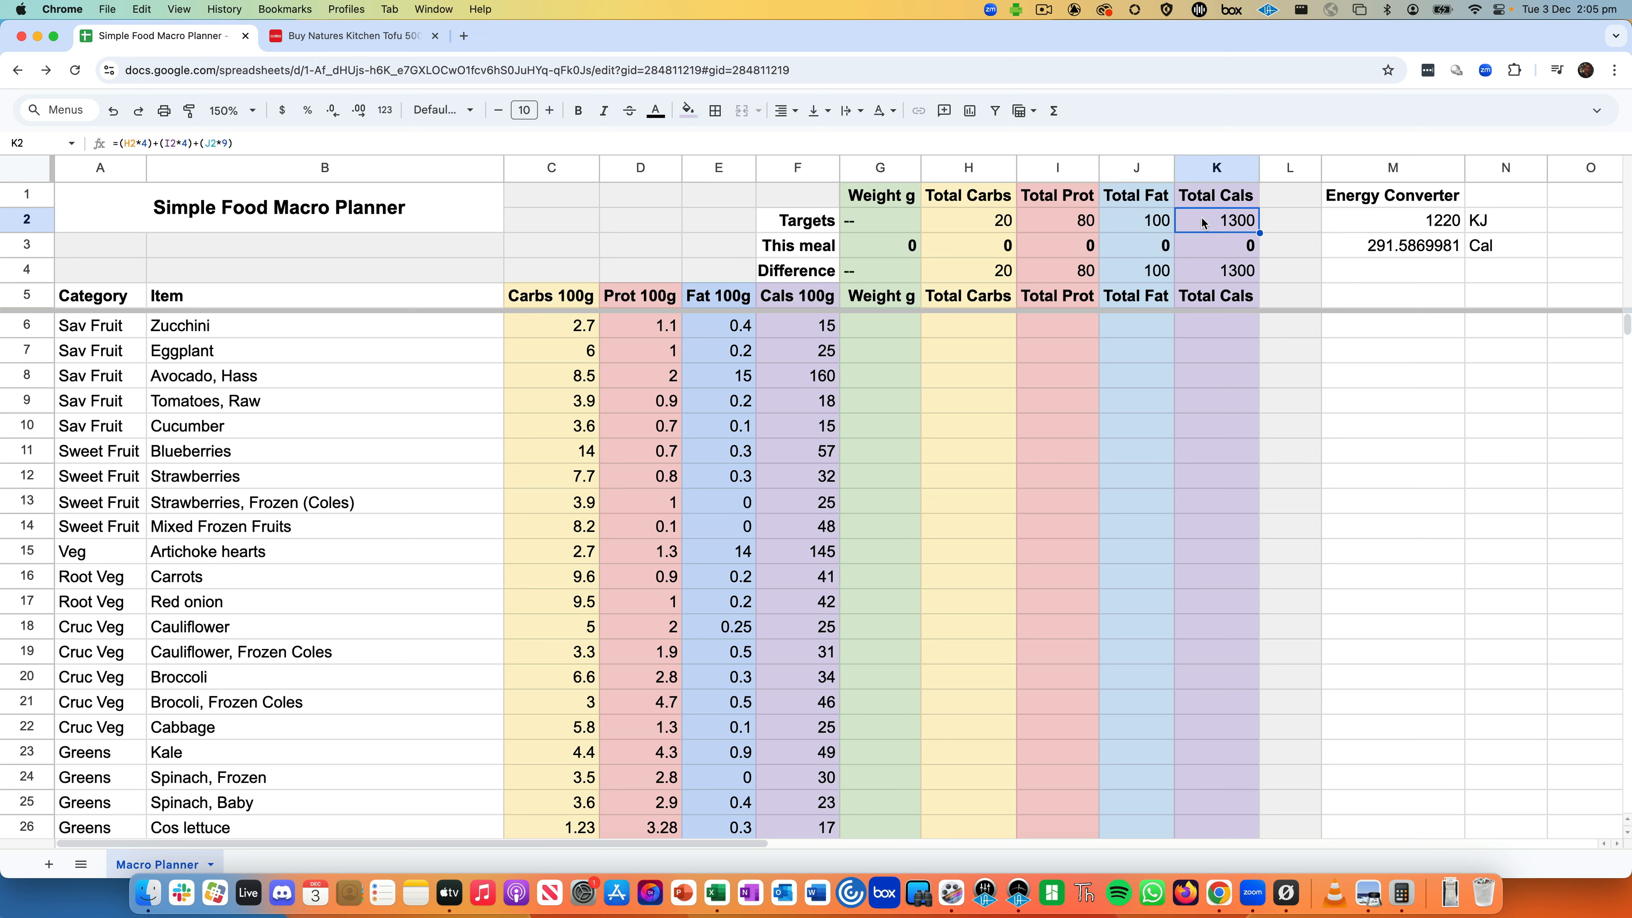
left_click(1225, 200)
left_click(1220, 219)
left_click(1219, 269)
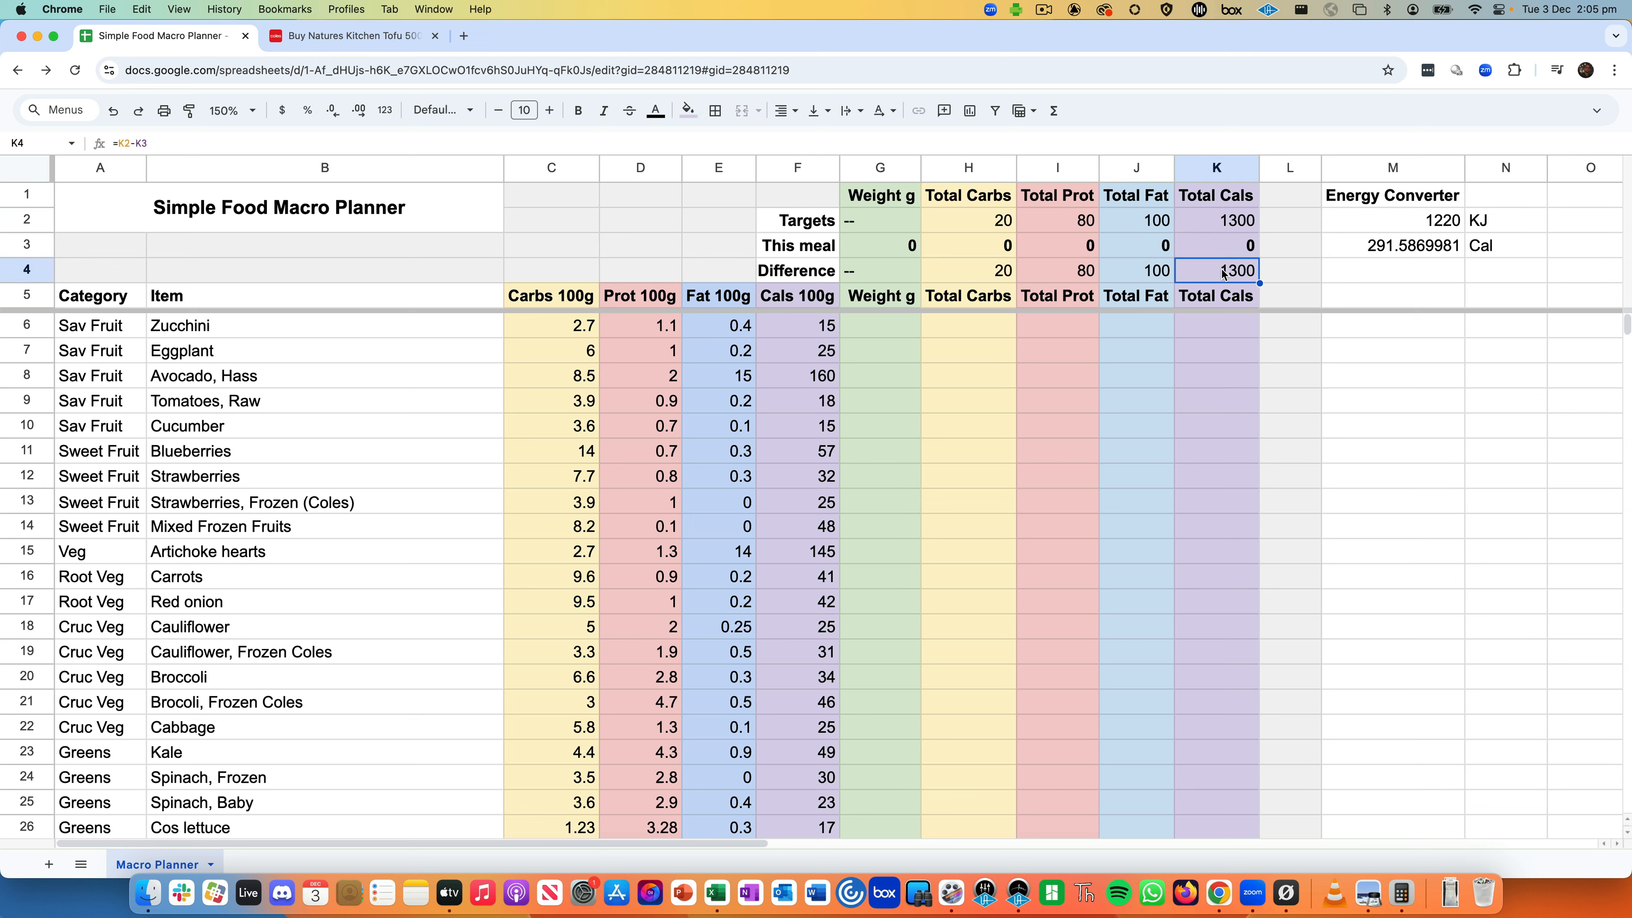
left_click(1221, 221)
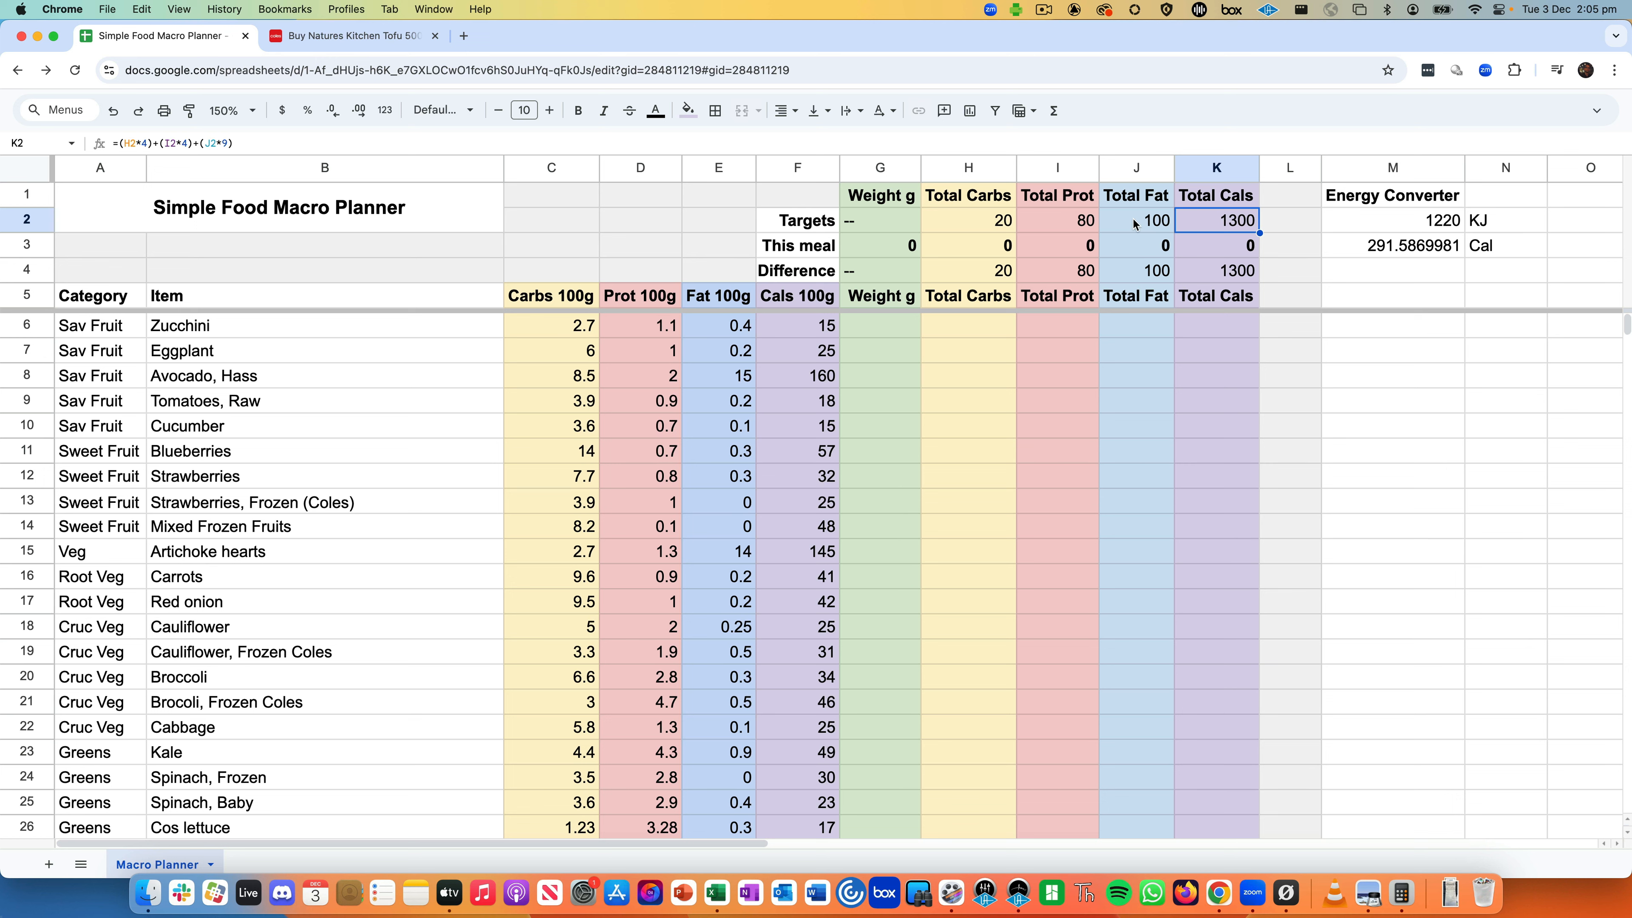
left_click(1147, 222)
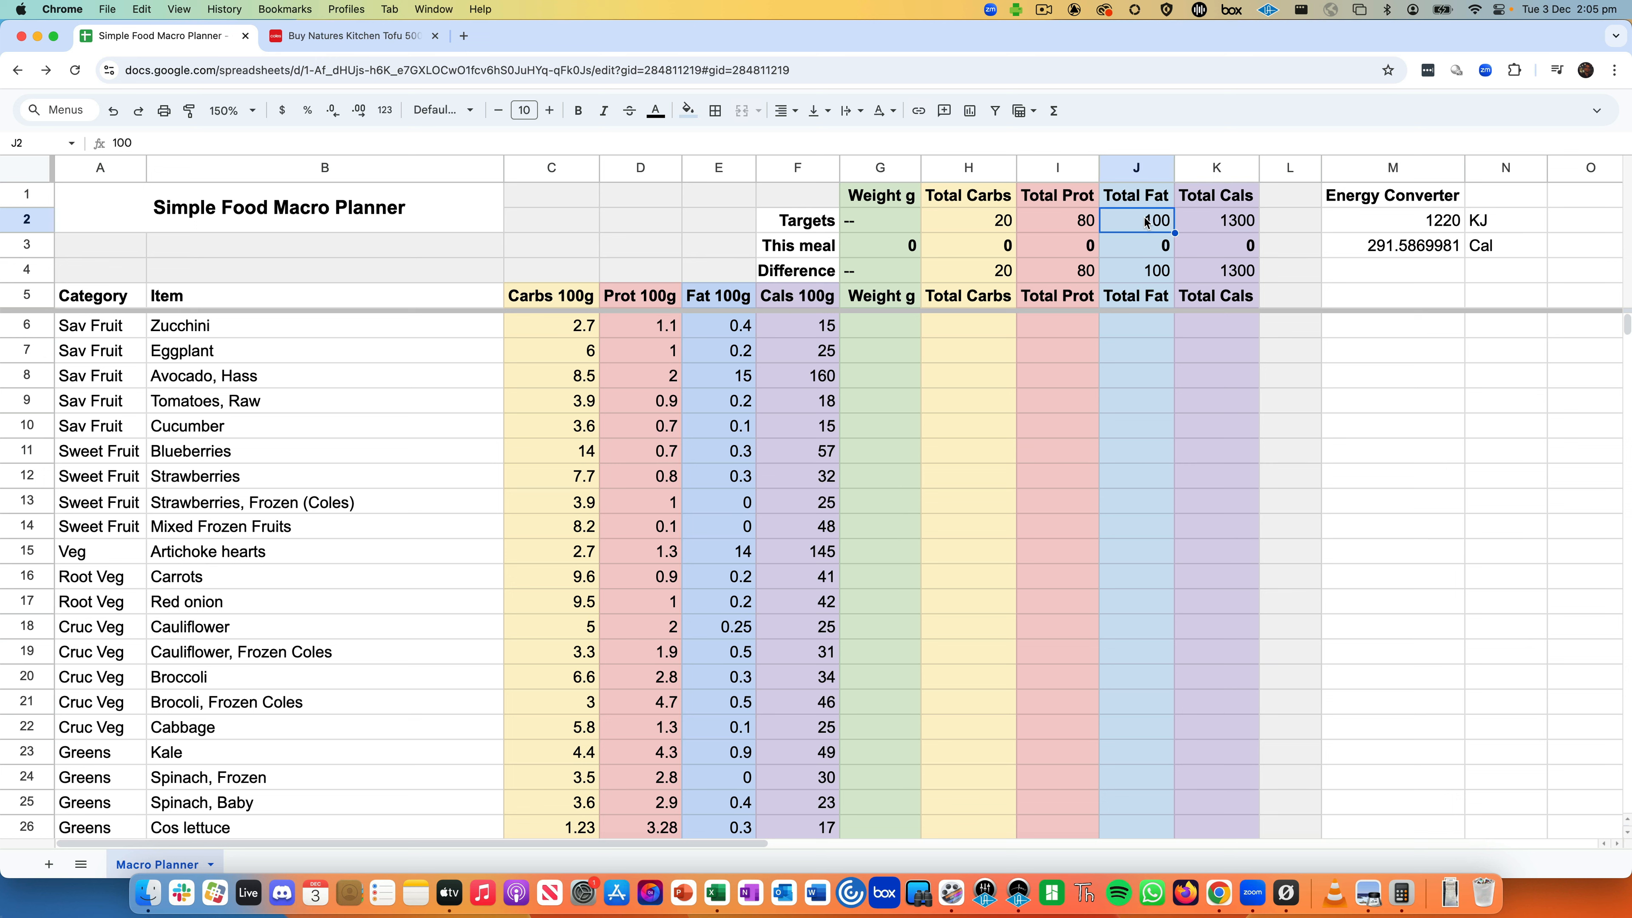
left_click(1056, 219)
left_click(996, 223)
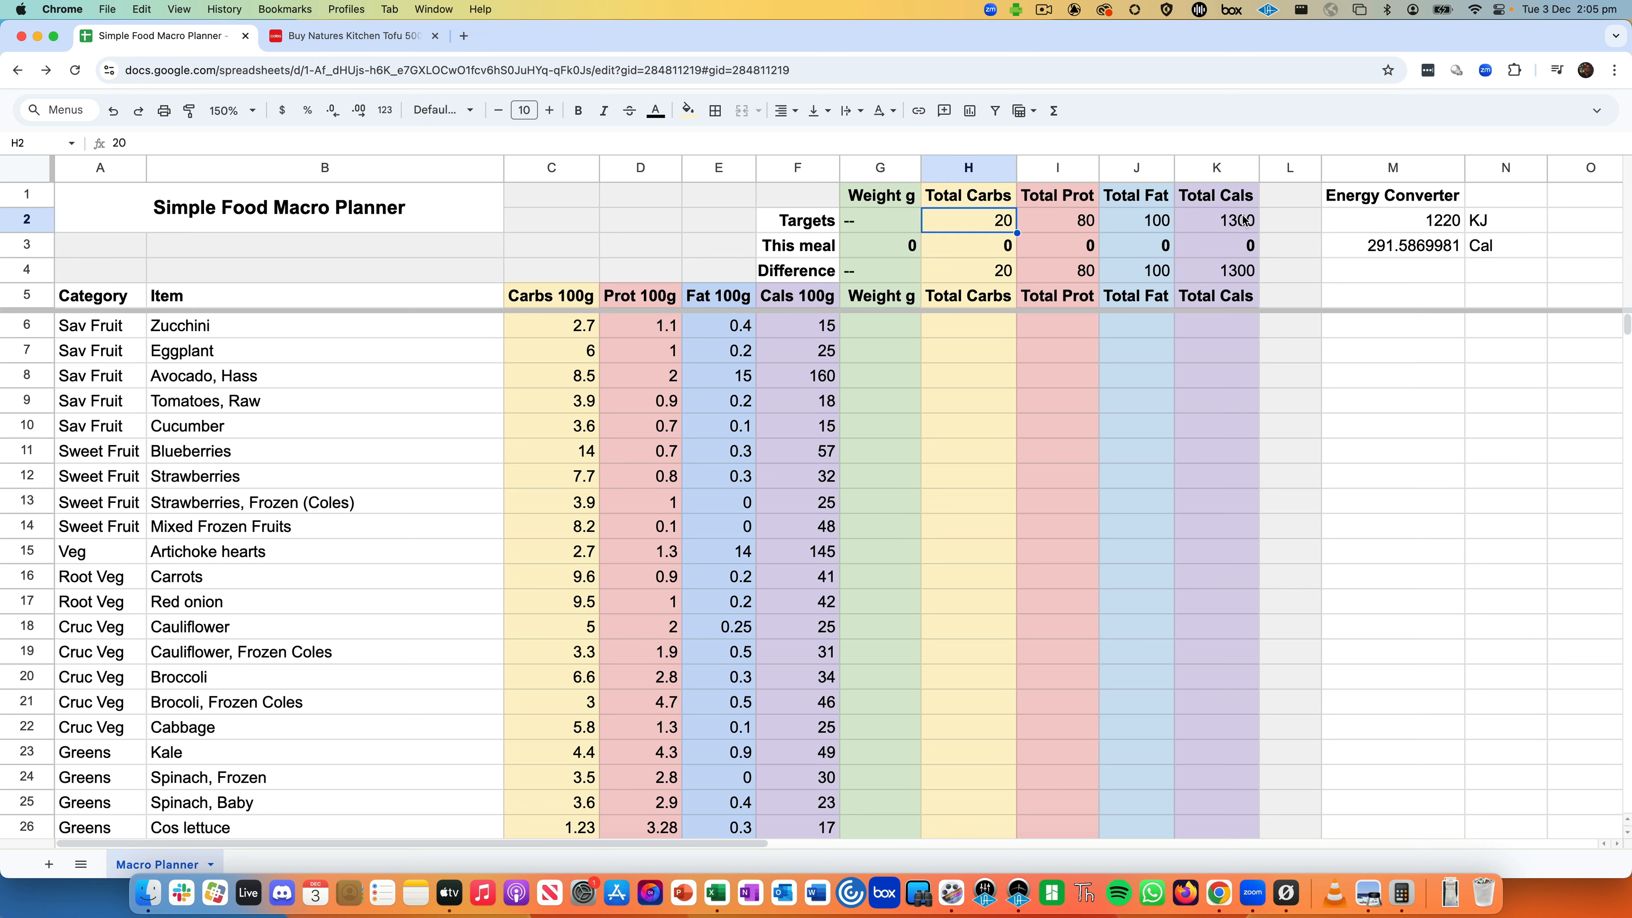
left_click(1205, 222)
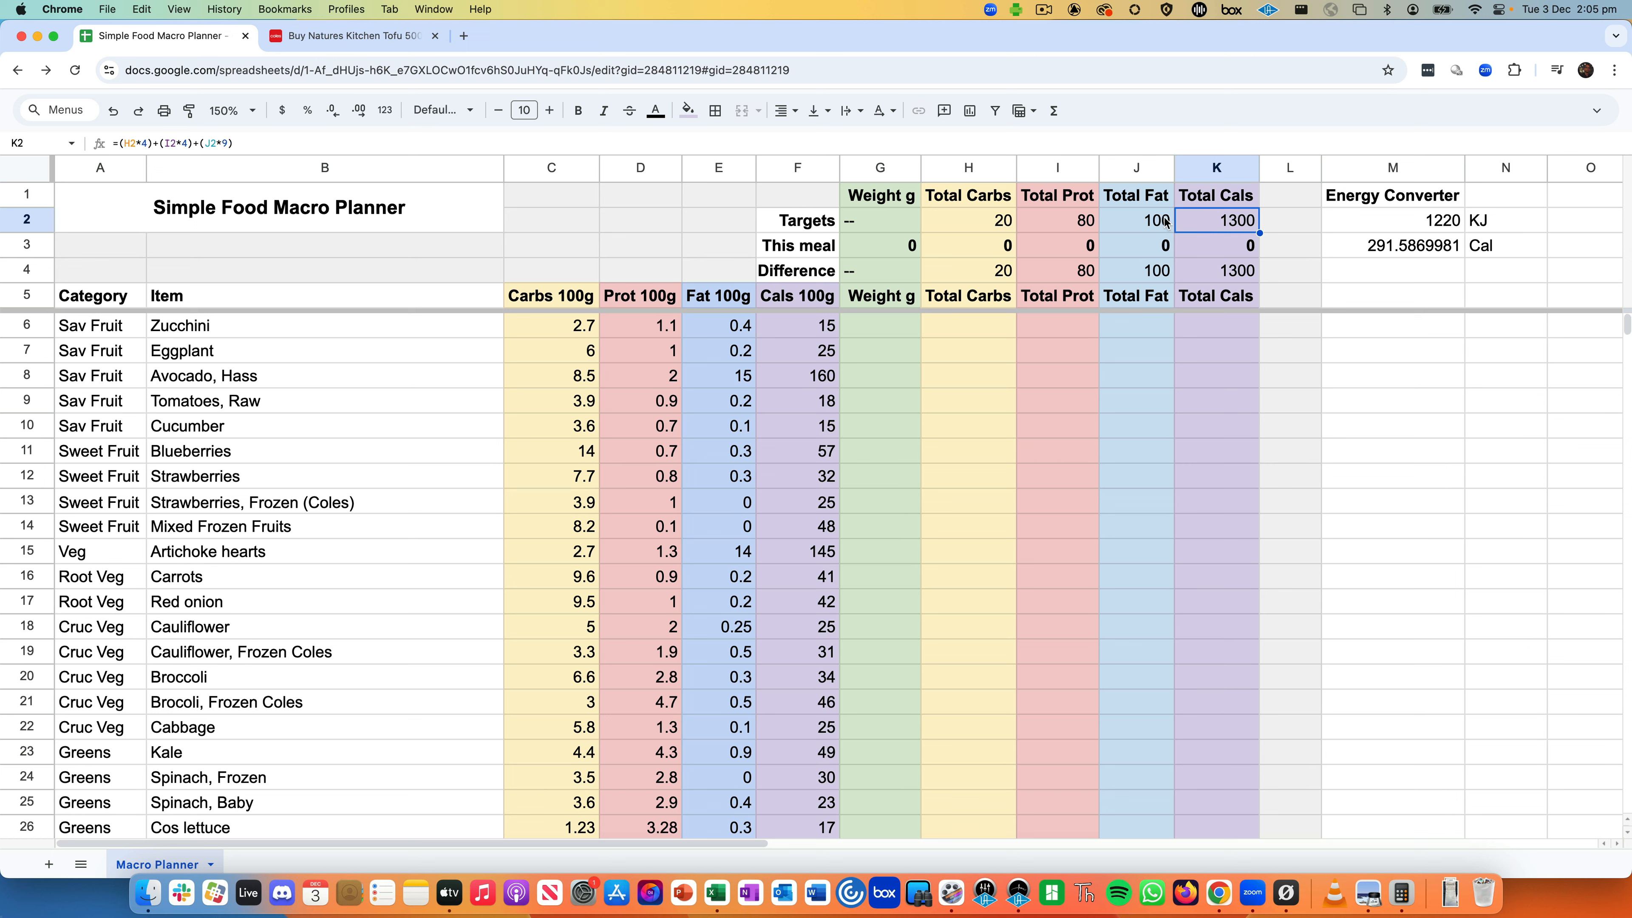
- Try fat target values of 120 and then 130 in J2
left_click(1148, 222)
double_click(1148, 222)
double_click(1149, 222)
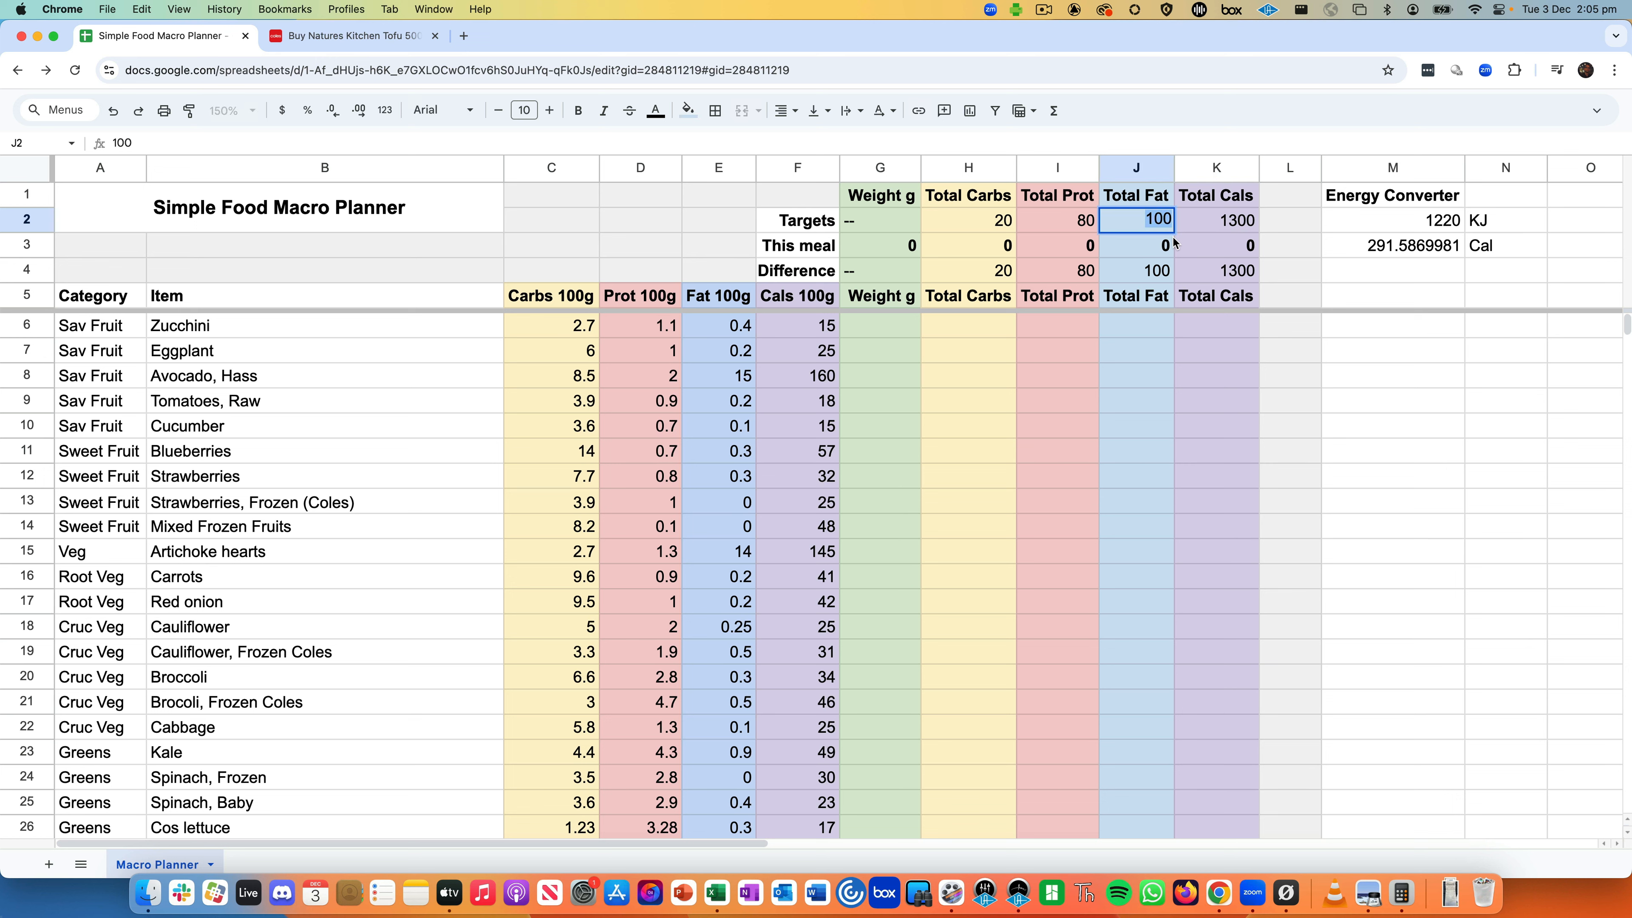
type("120")
key("Return")
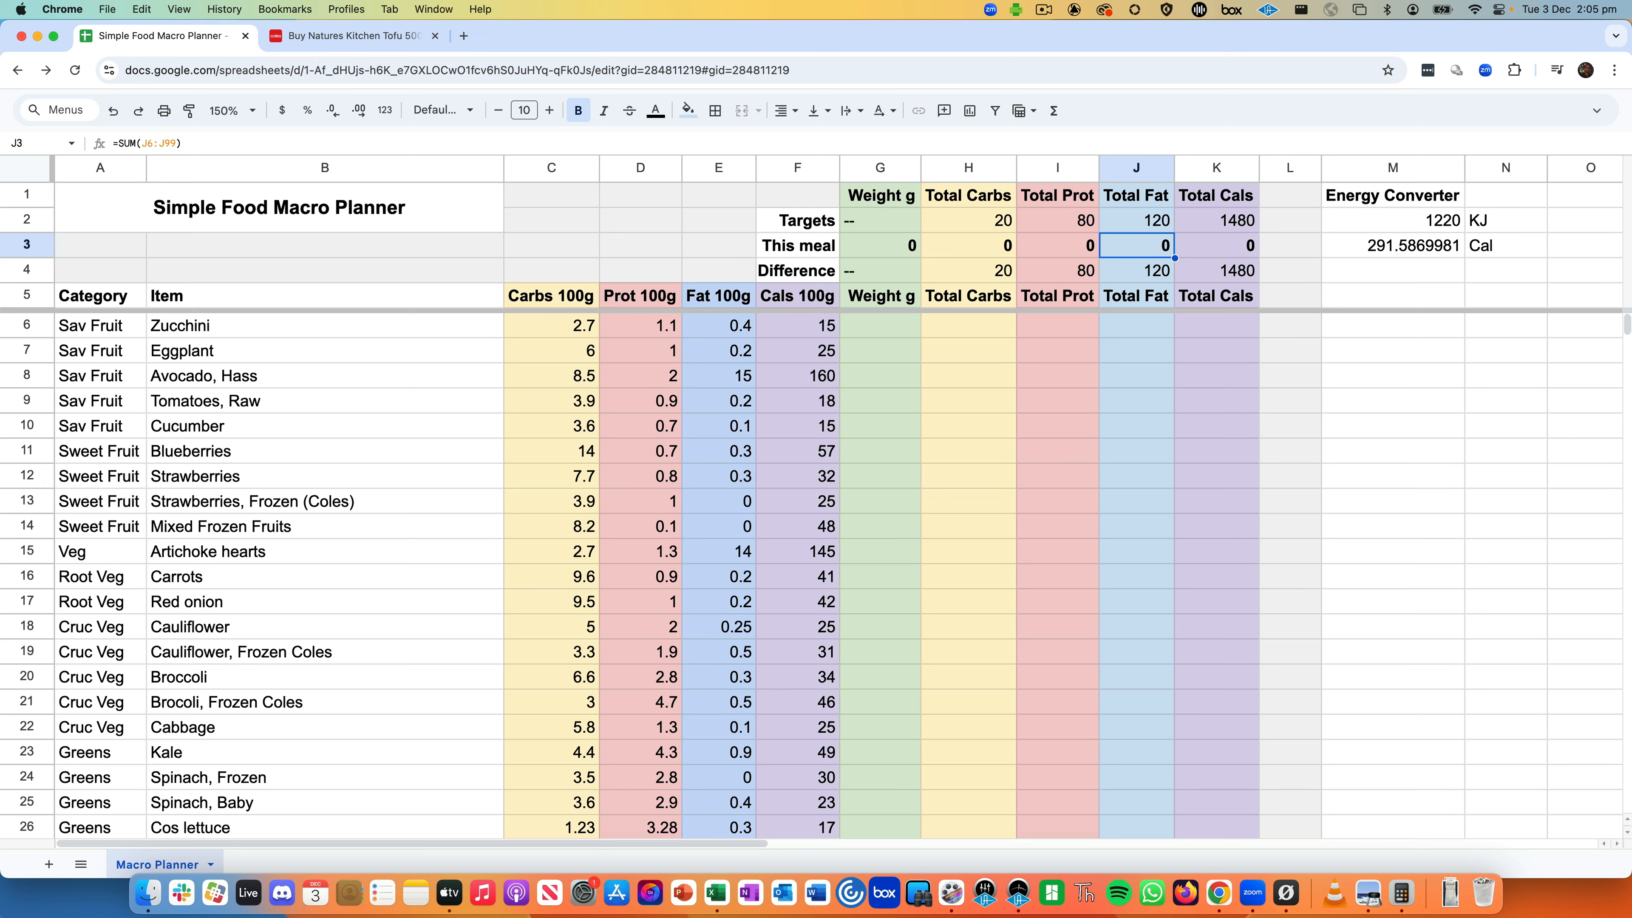
key("Up")
type("130")
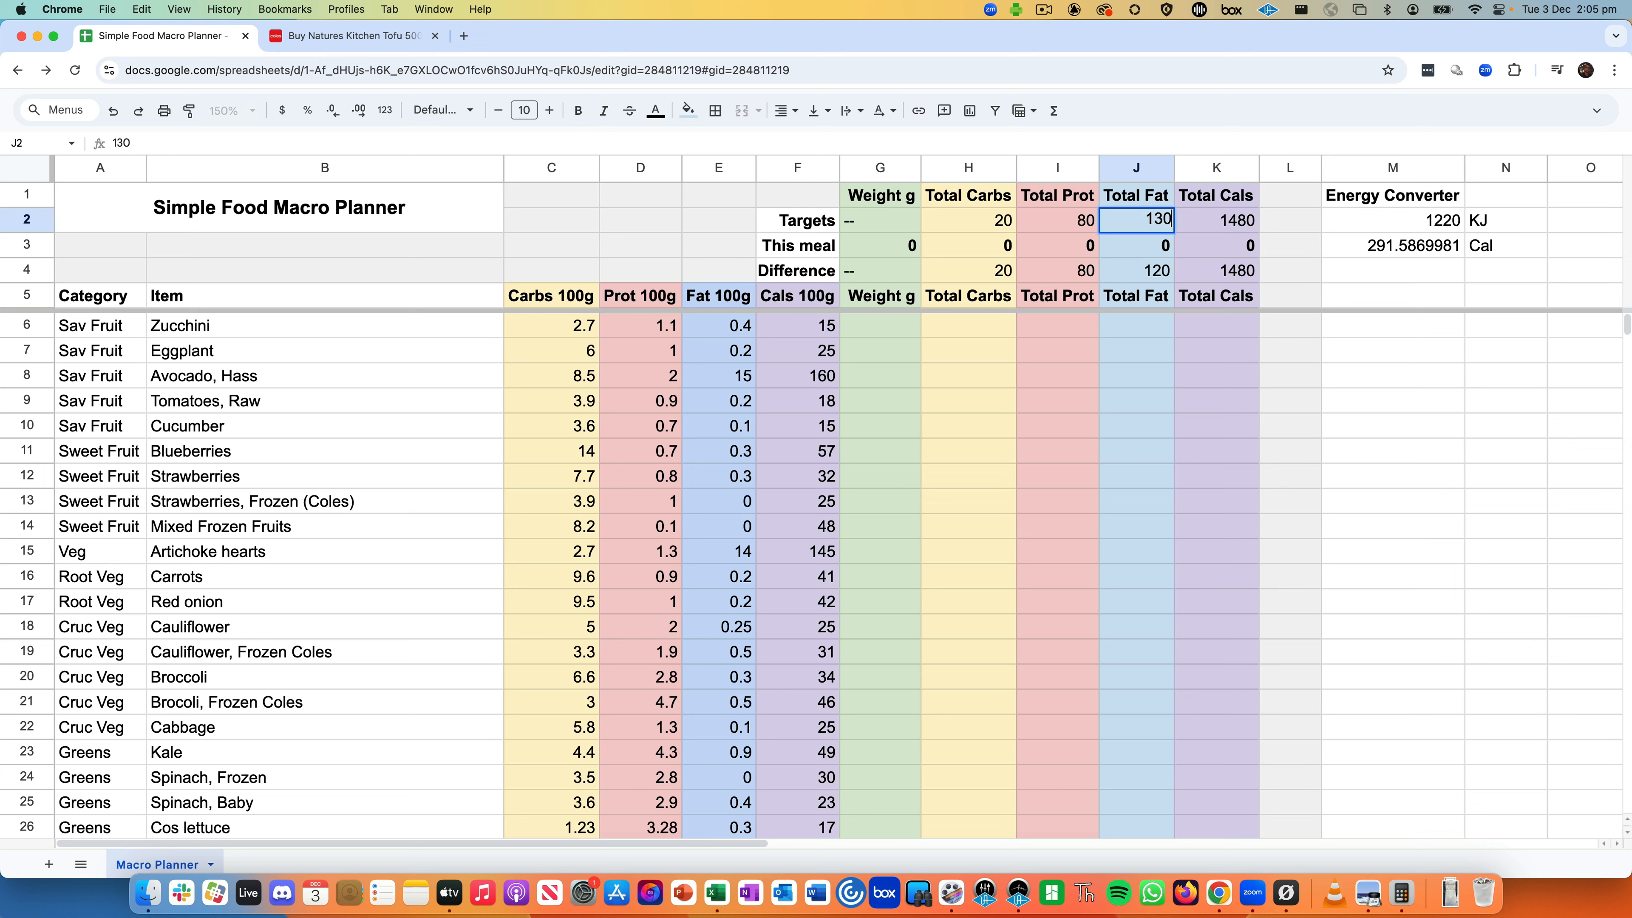
key("Return")
- Check the K2 calorie formula, then set the J2 fat target back to 100
left_click(1154, 226)
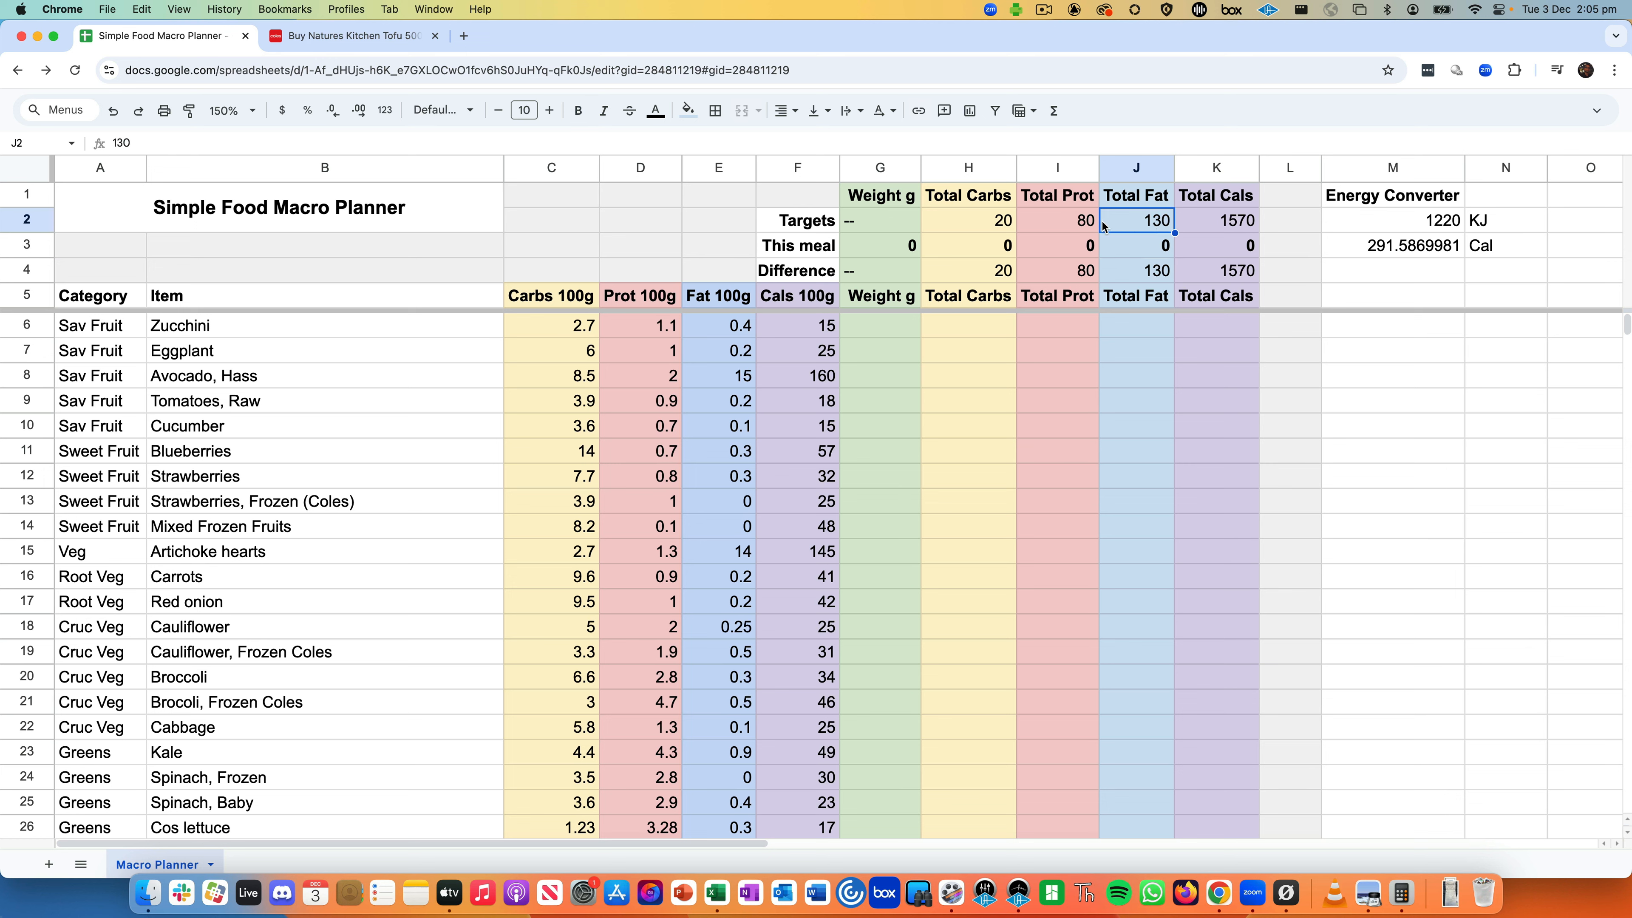
left_click(1218, 225)
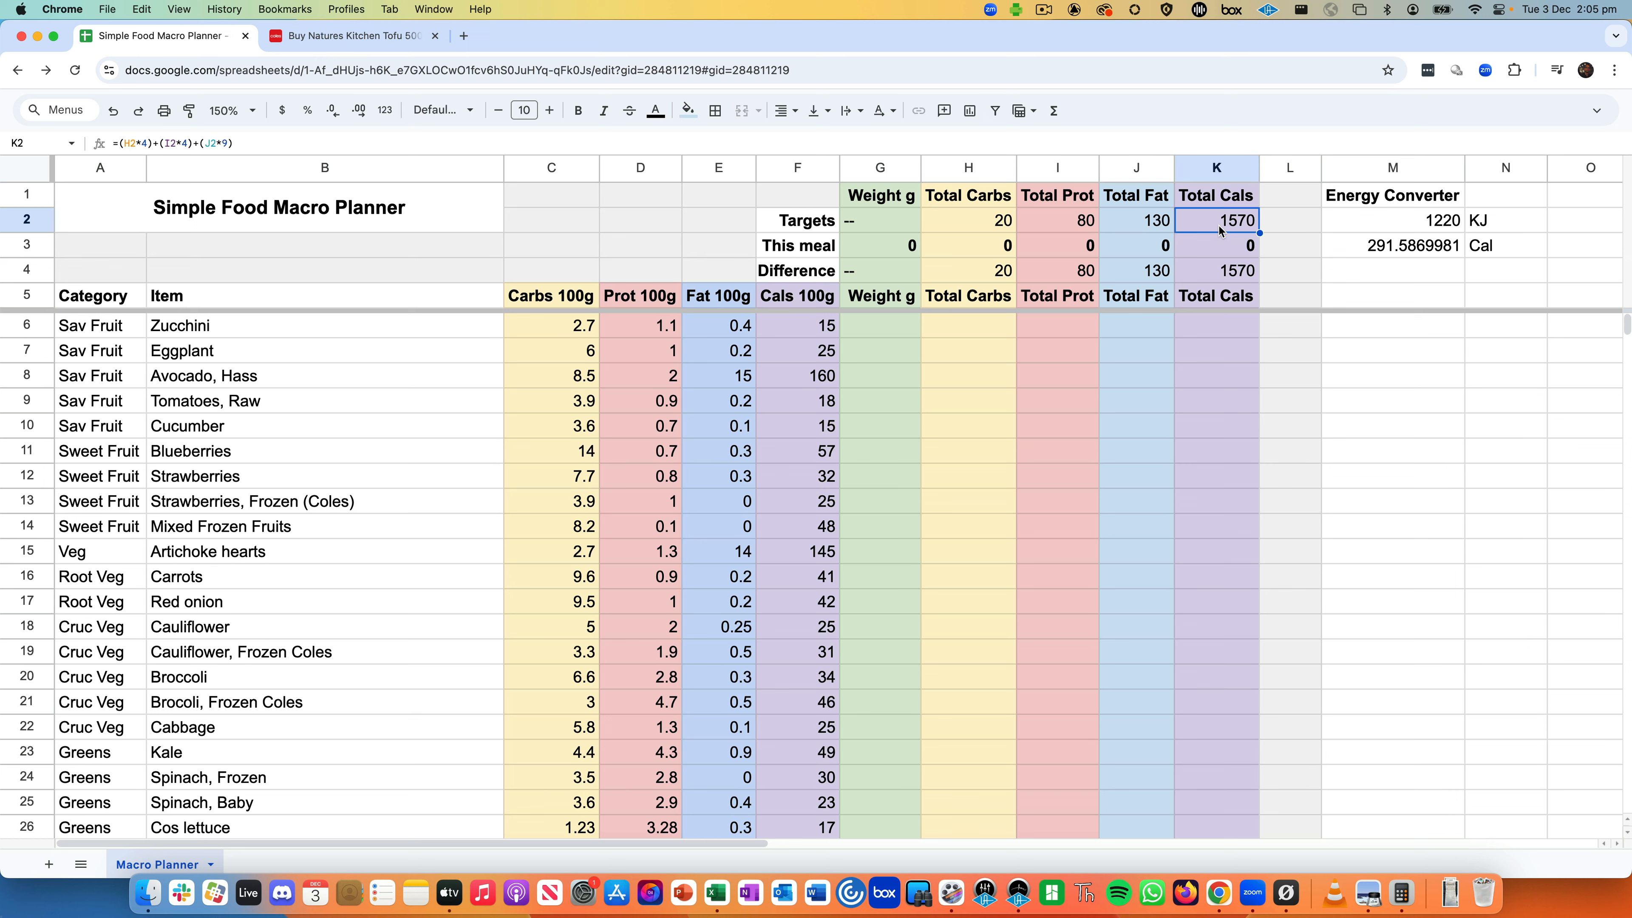
left_click(1145, 221)
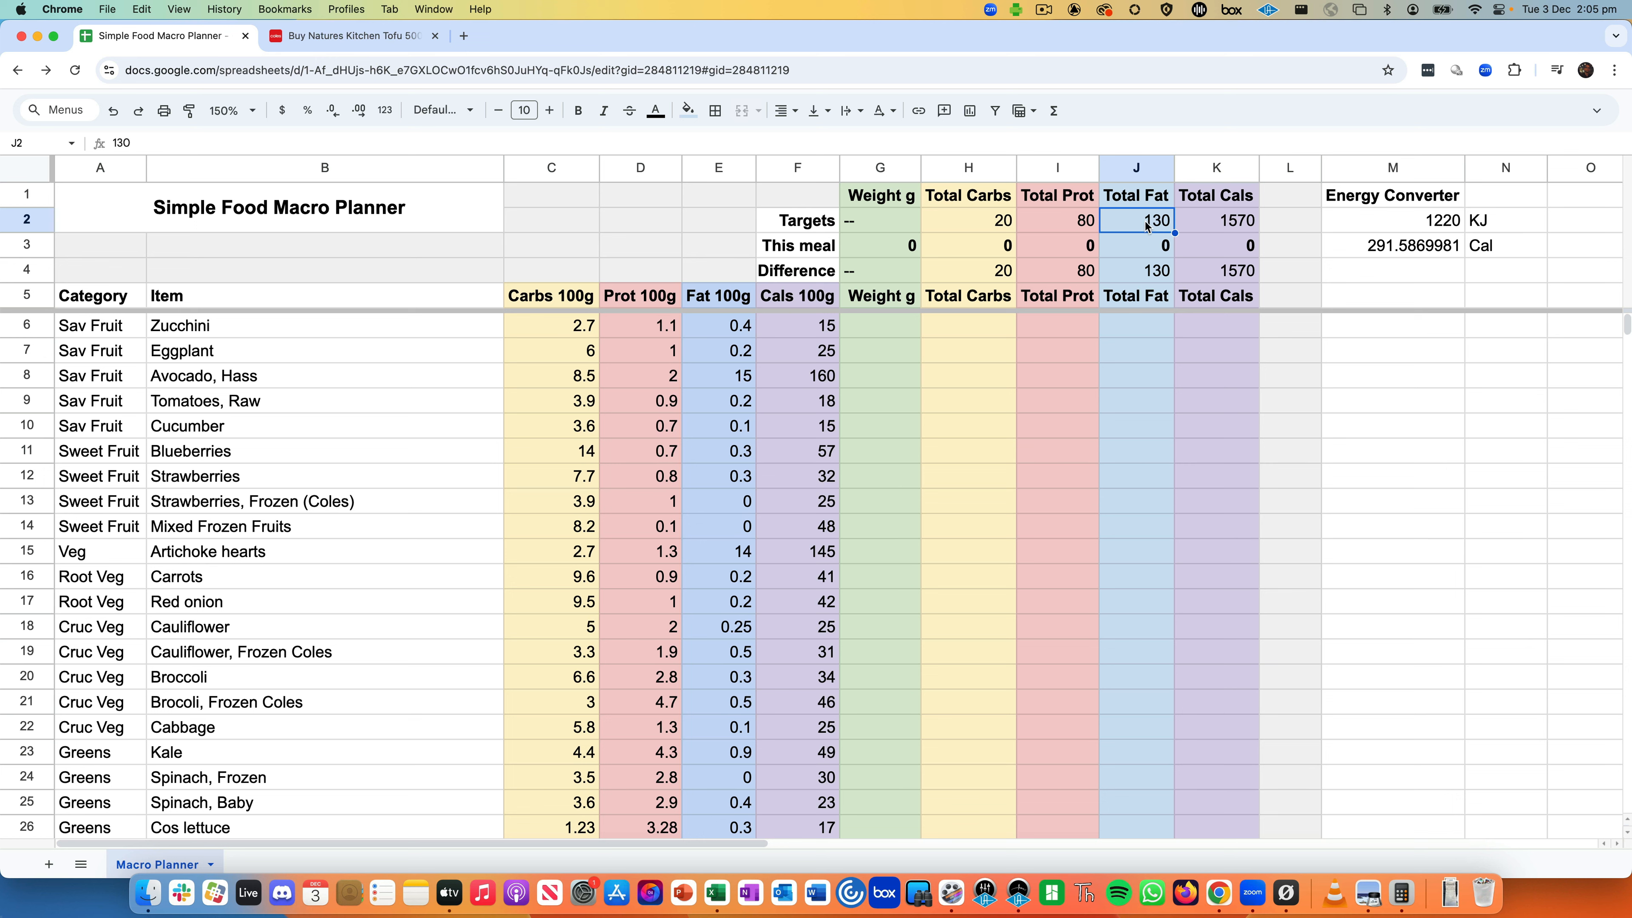
type("100")
key("Return")
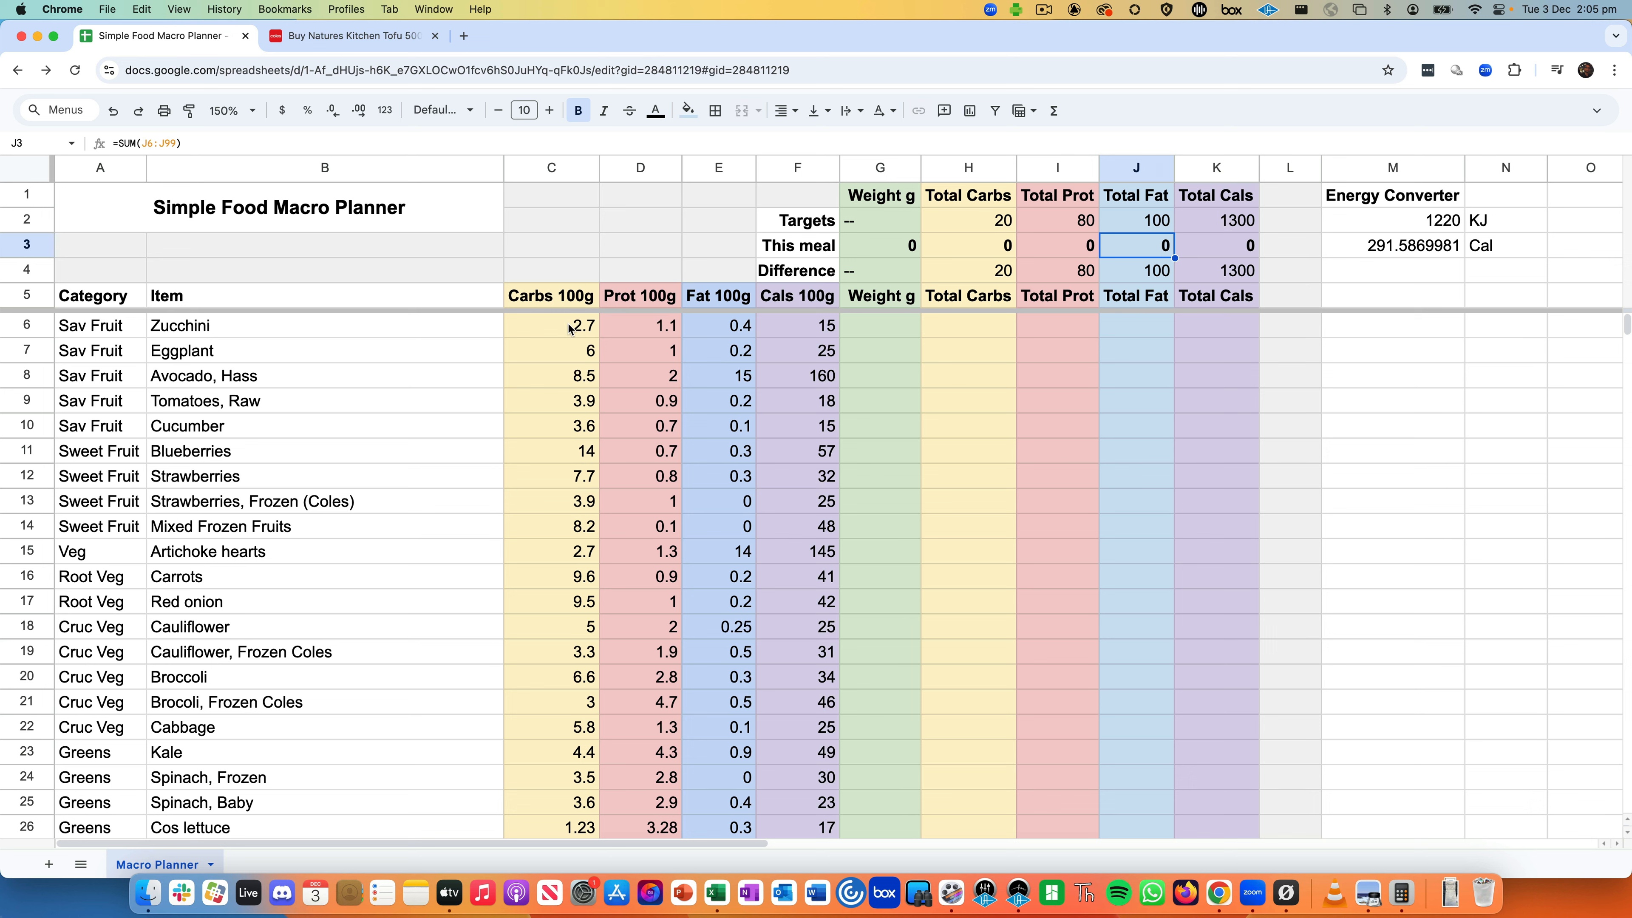
left_click(32, 326)
left_click(26, 348)
left_click(26, 376)
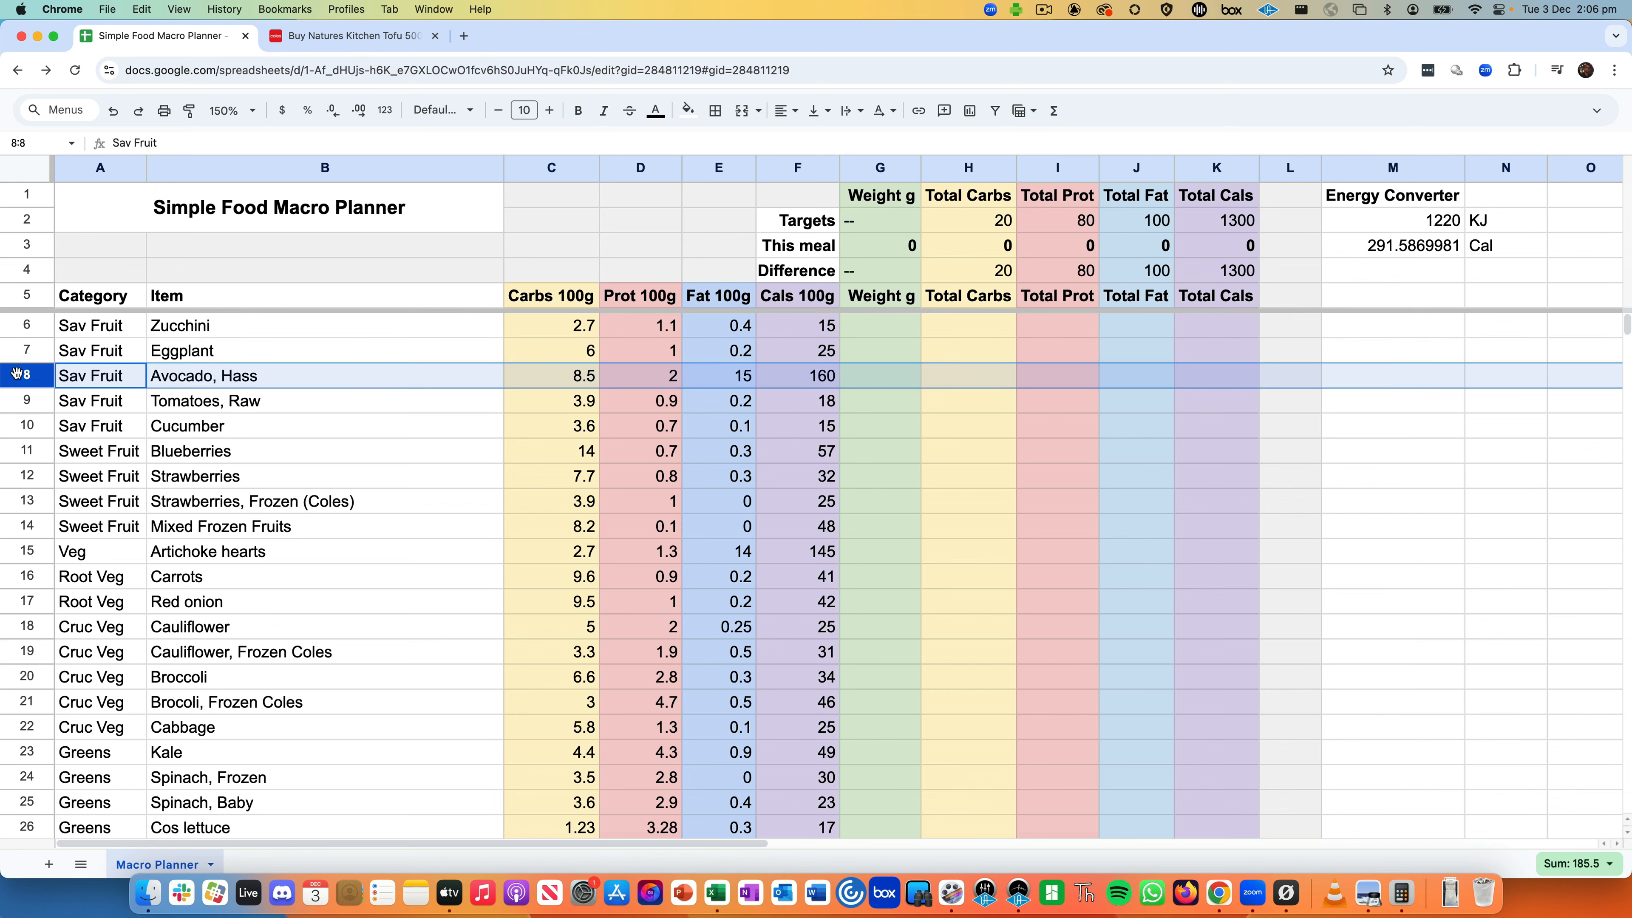
left_click(938, 472)
left_click_drag(888, 320, 876, 565)
scroll(876, 565, "down", 1)
scroll(876, 565, "down", 4)
left_click(876, 565)
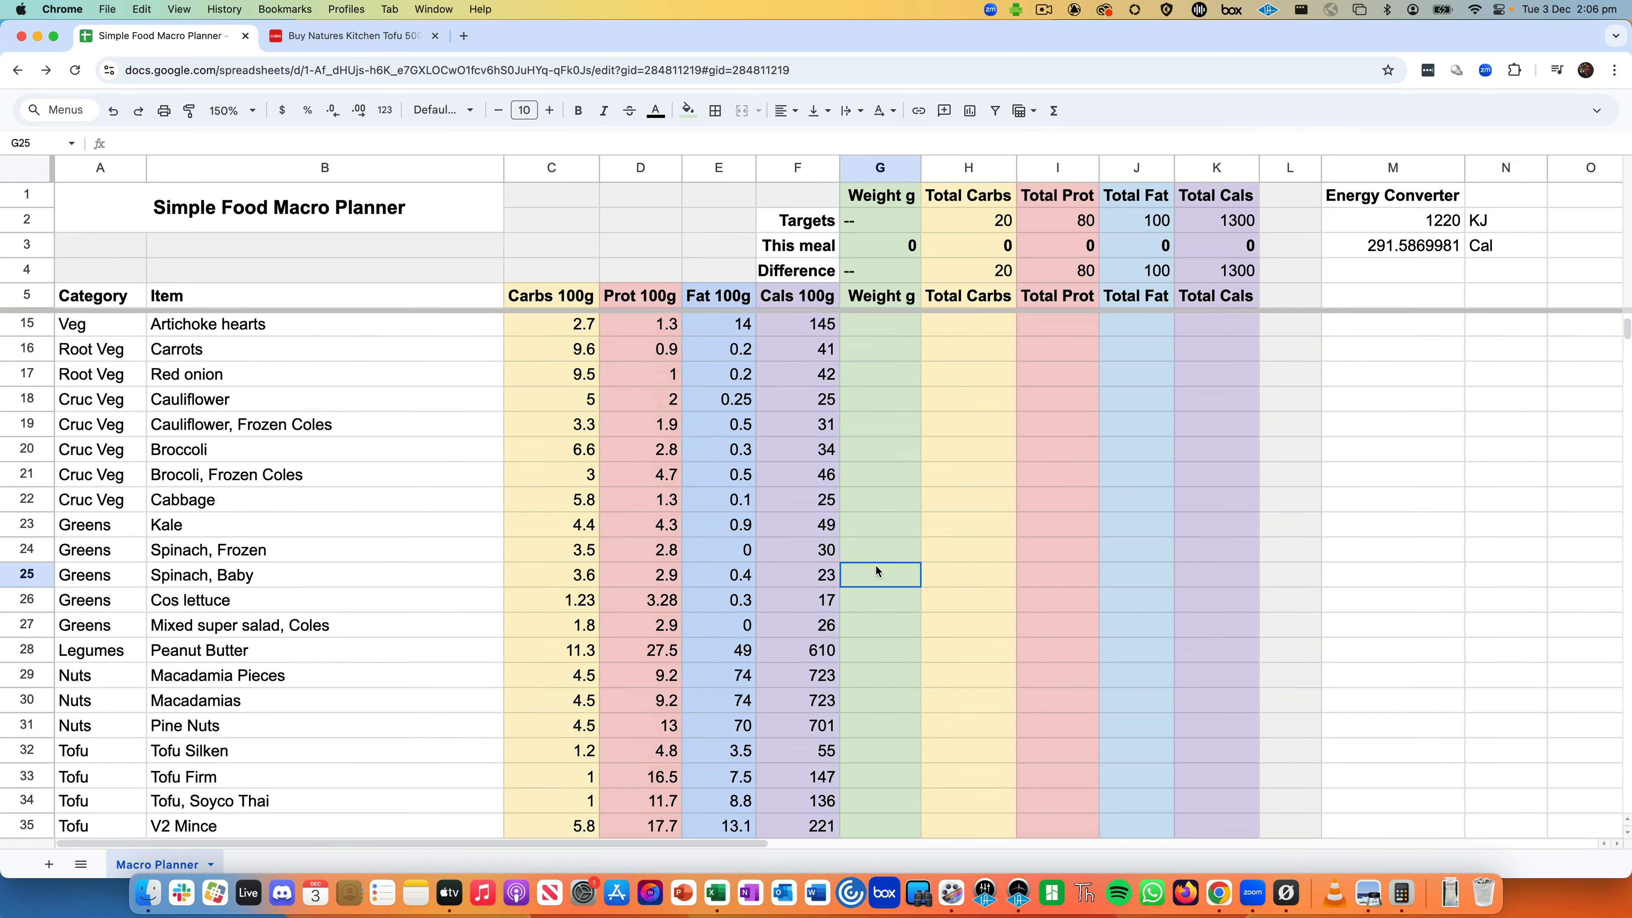
scroll(876, 566, "down", 1)
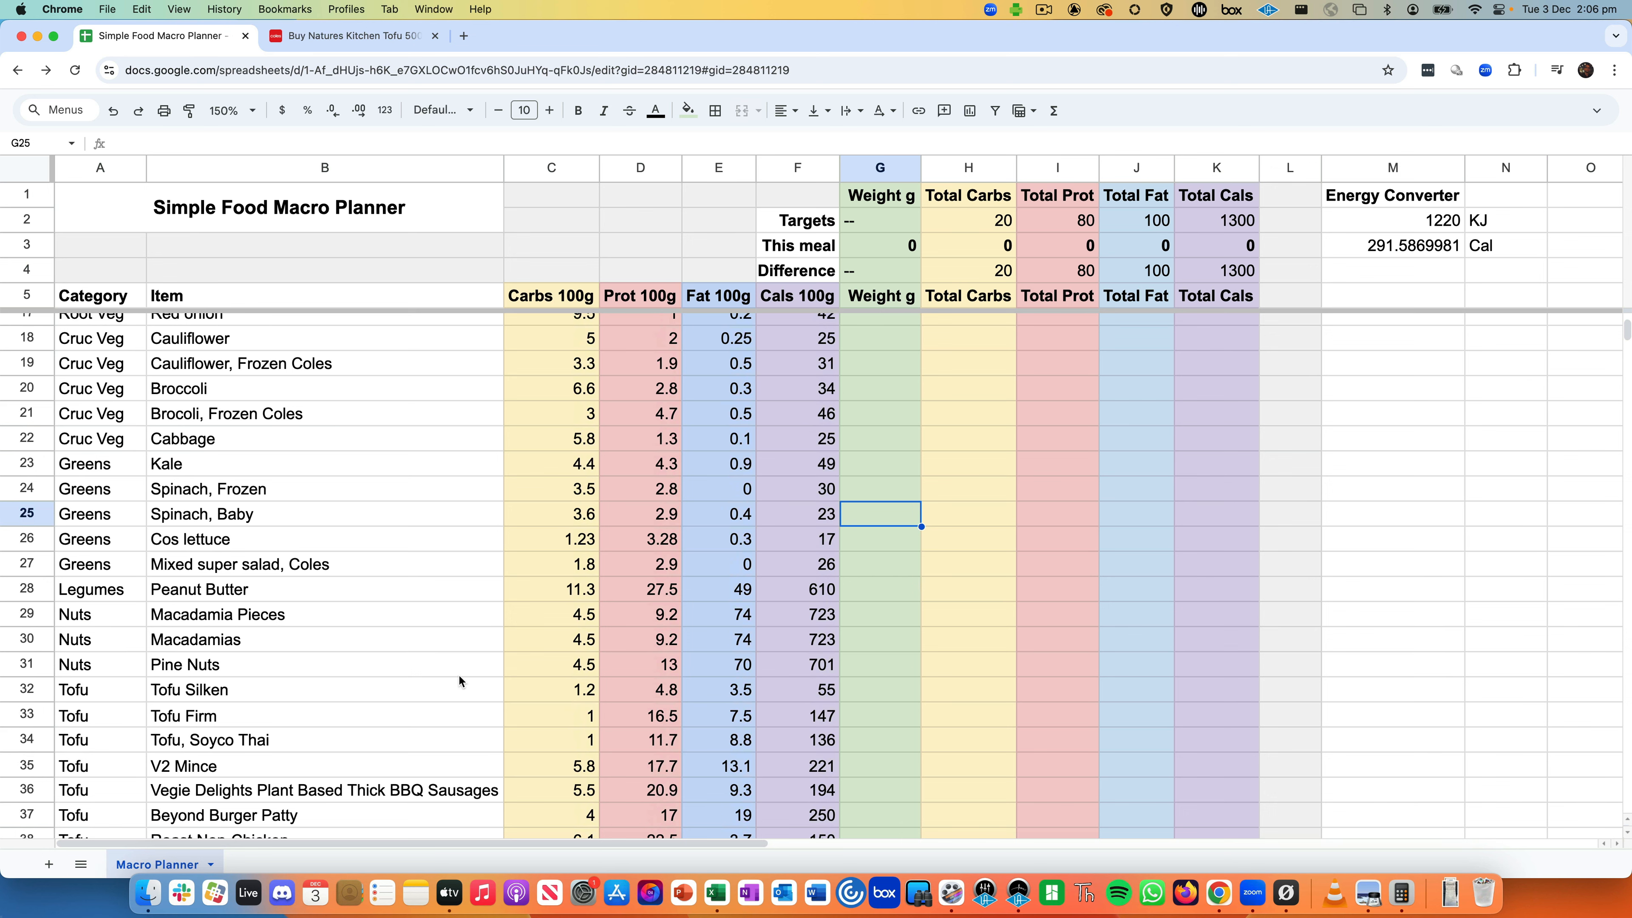
scroll(304, 638, "down", 1)
left_click(211, 680)
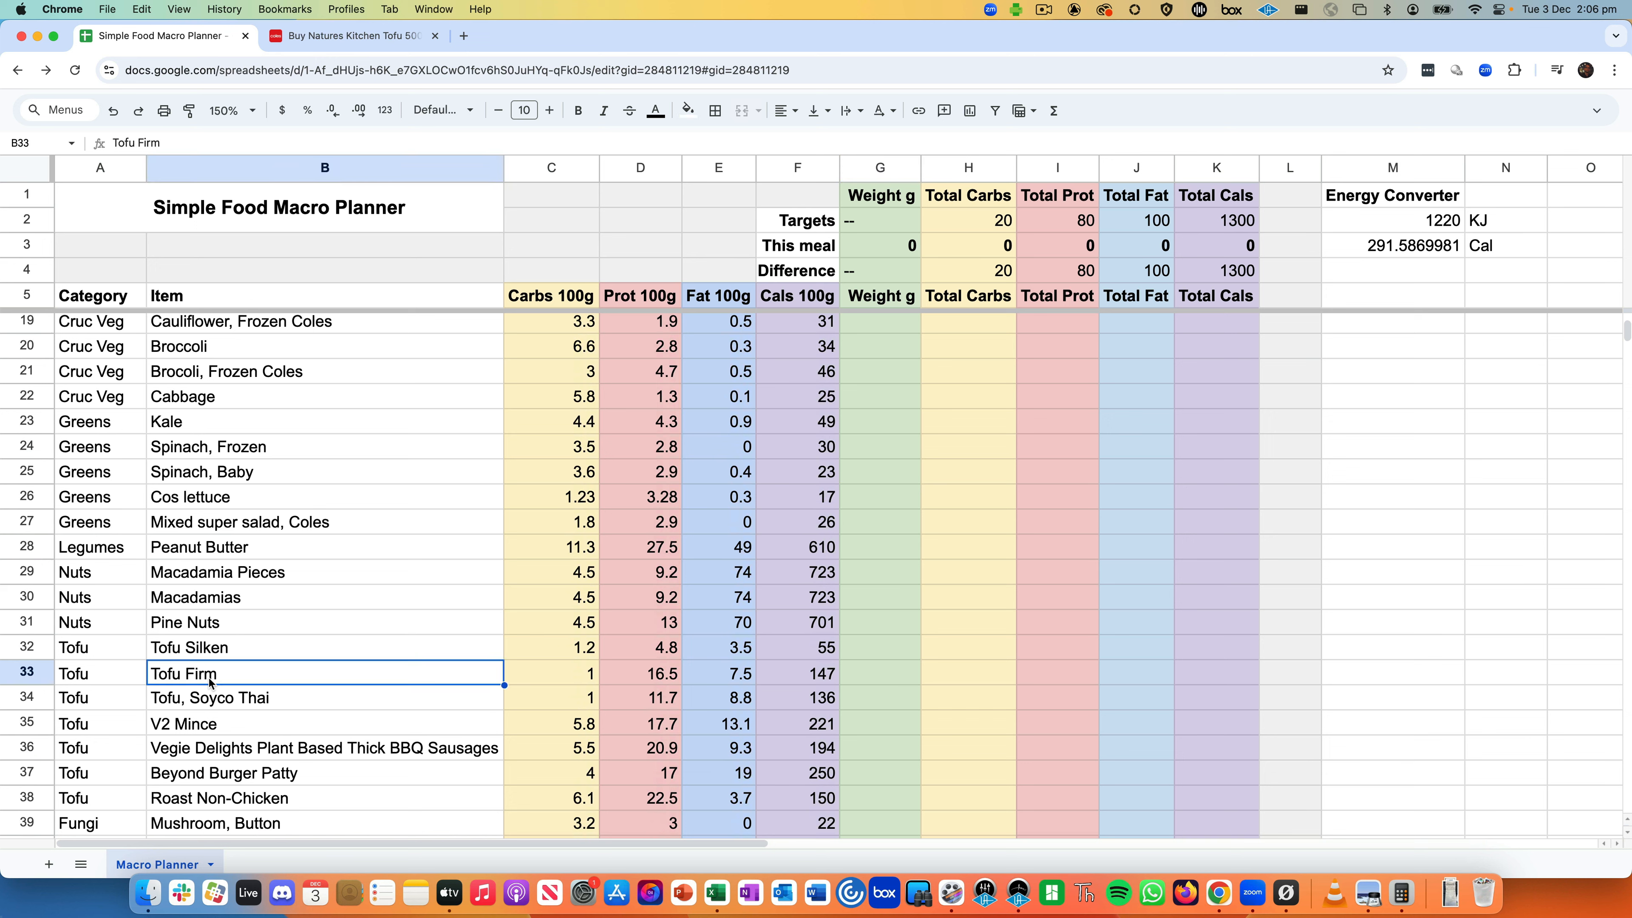
key("Right")
key("Right")
key("Right")
key("Right")
key("Right")
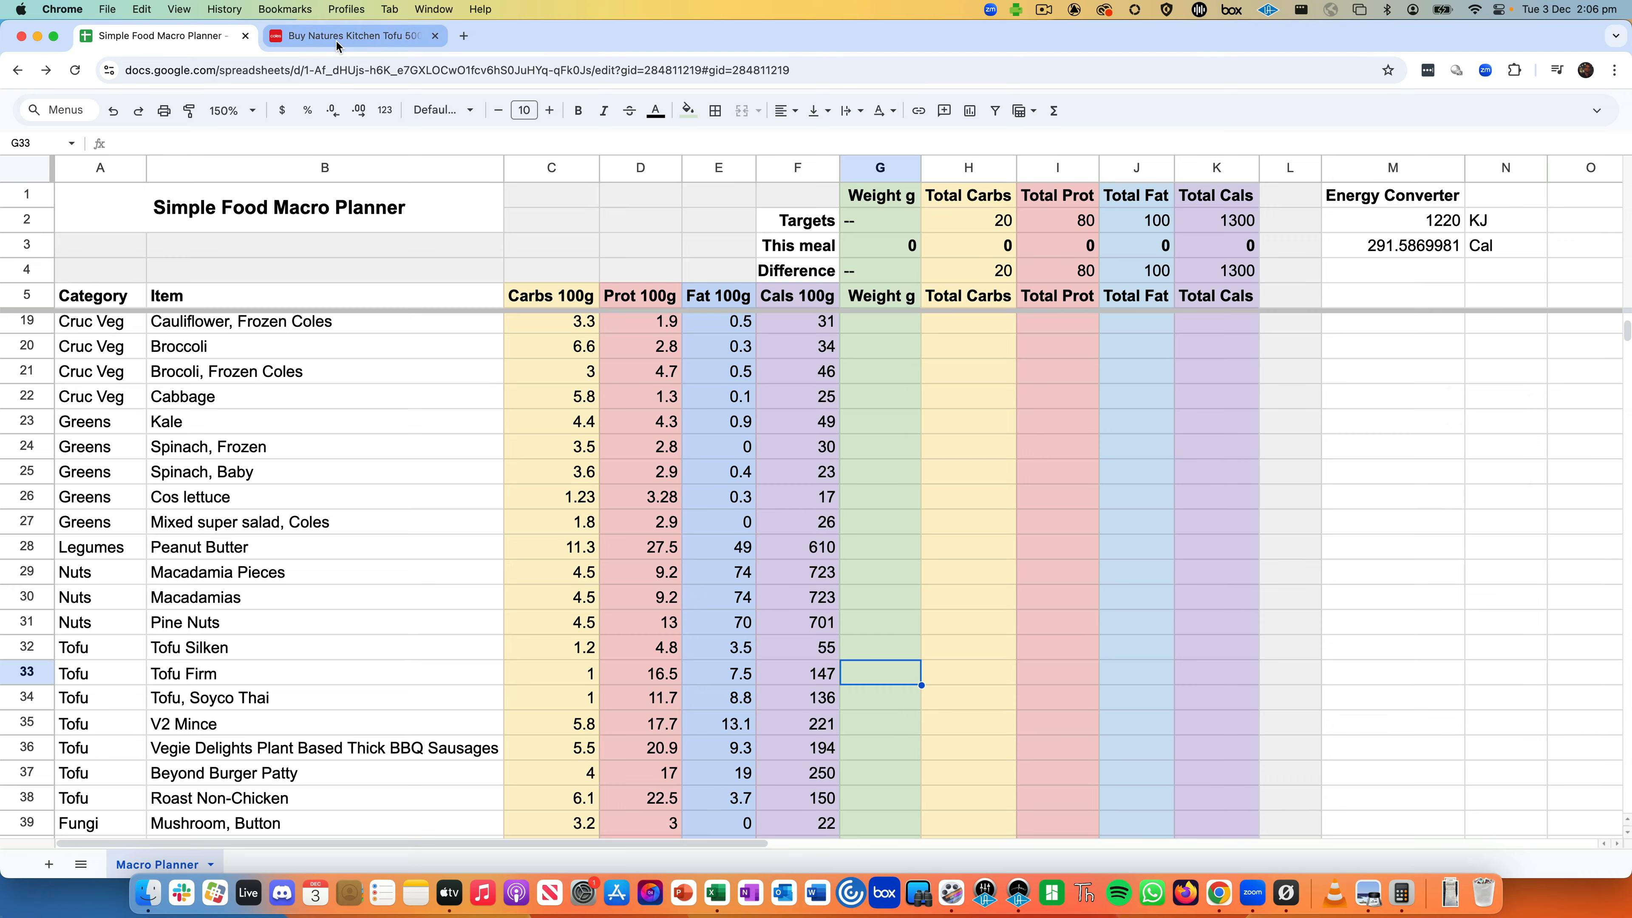
- Show the tofu's price on Coles and expand its per-100g Nutritional Information table
left_click(351, 36)
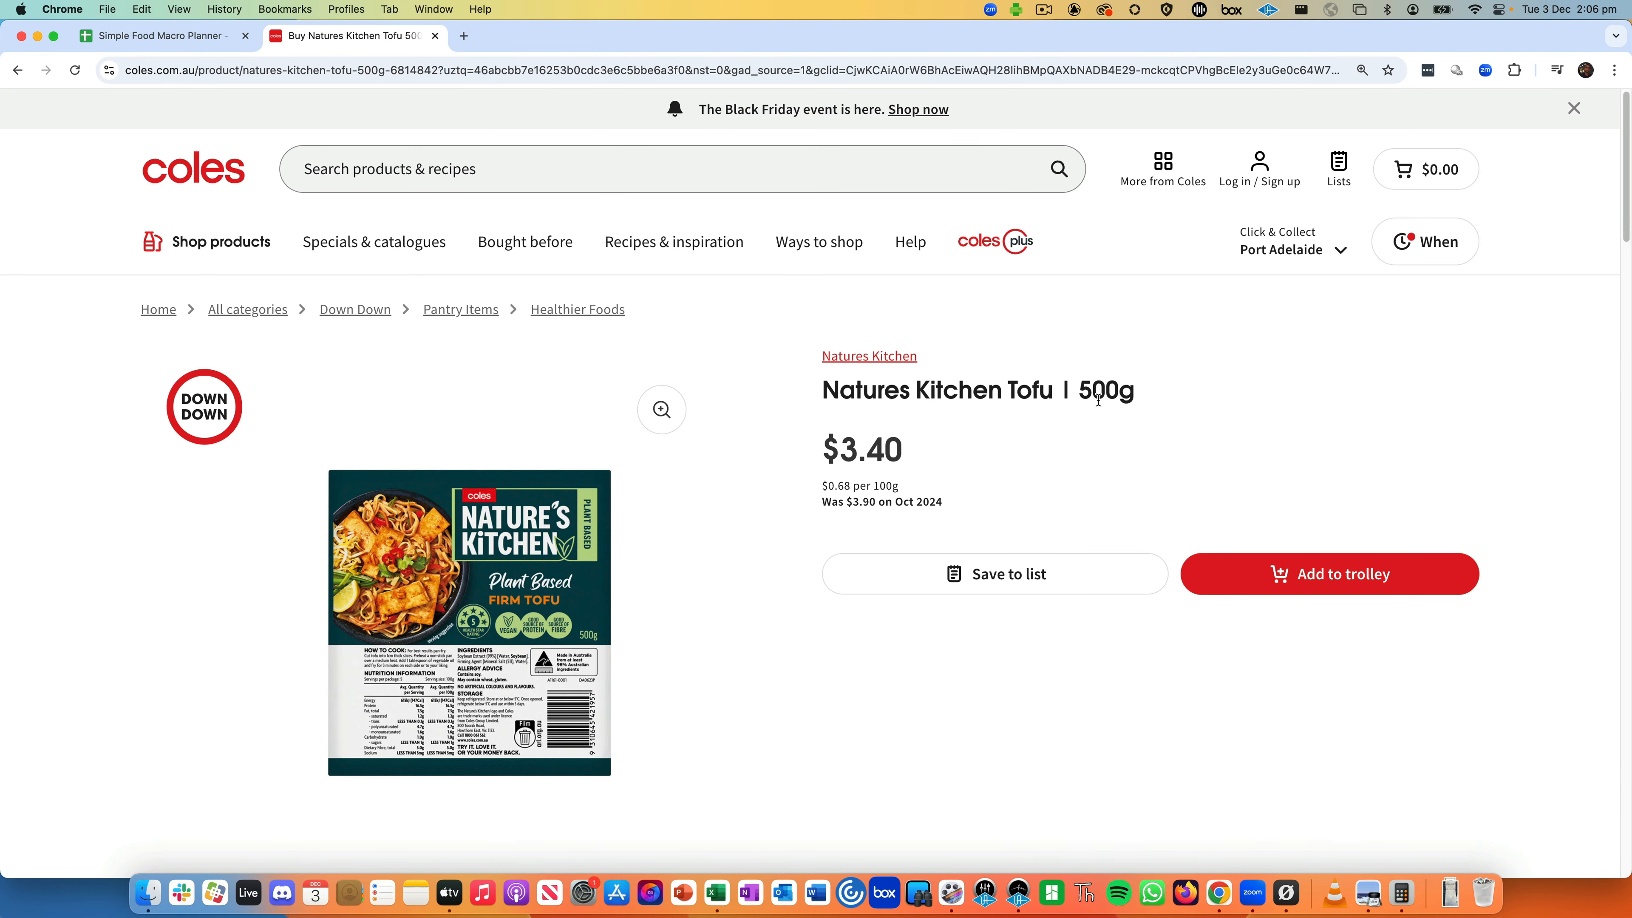
double_click(870, 452)
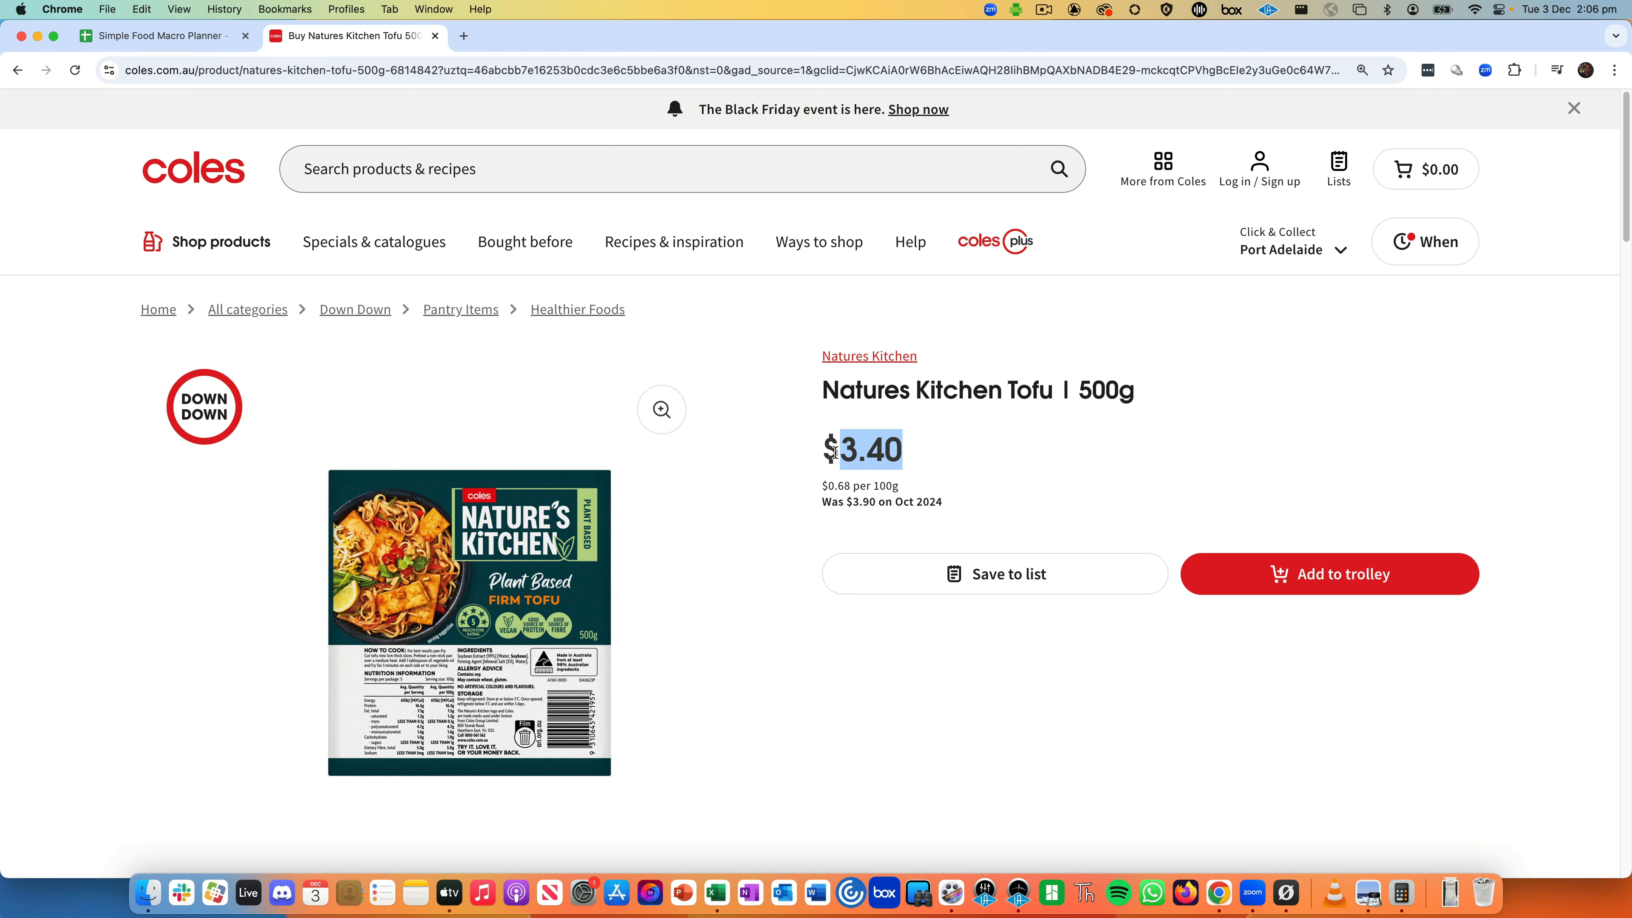
scroll(688, 601, "down", 10)
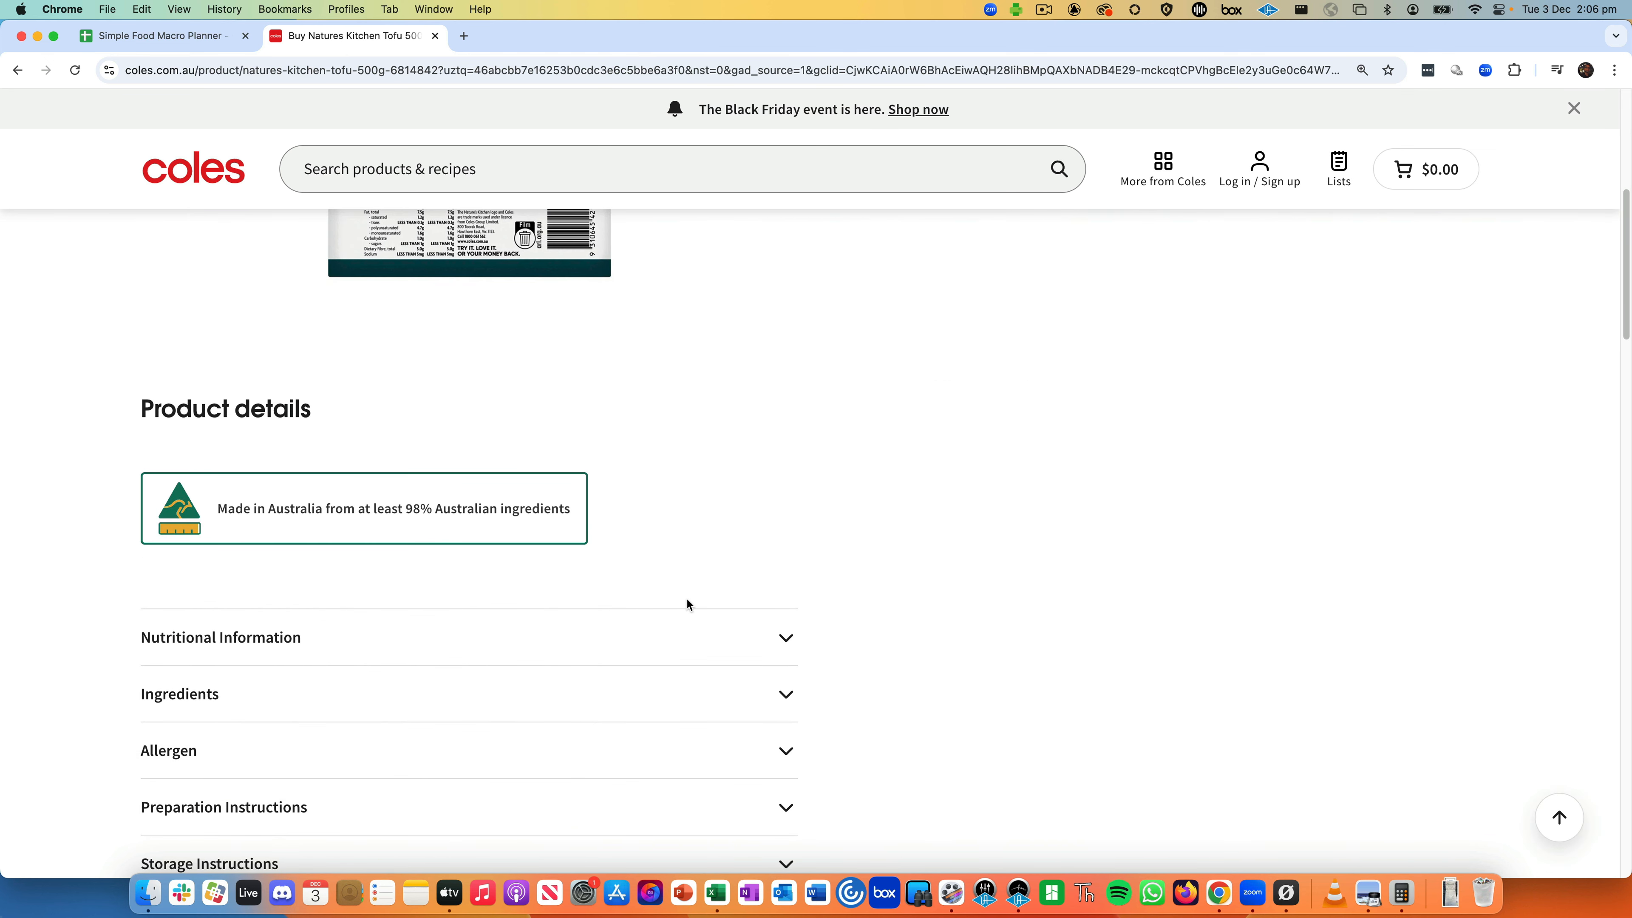
left_click(746, 636)
scroll(912, 589, "down", 5)
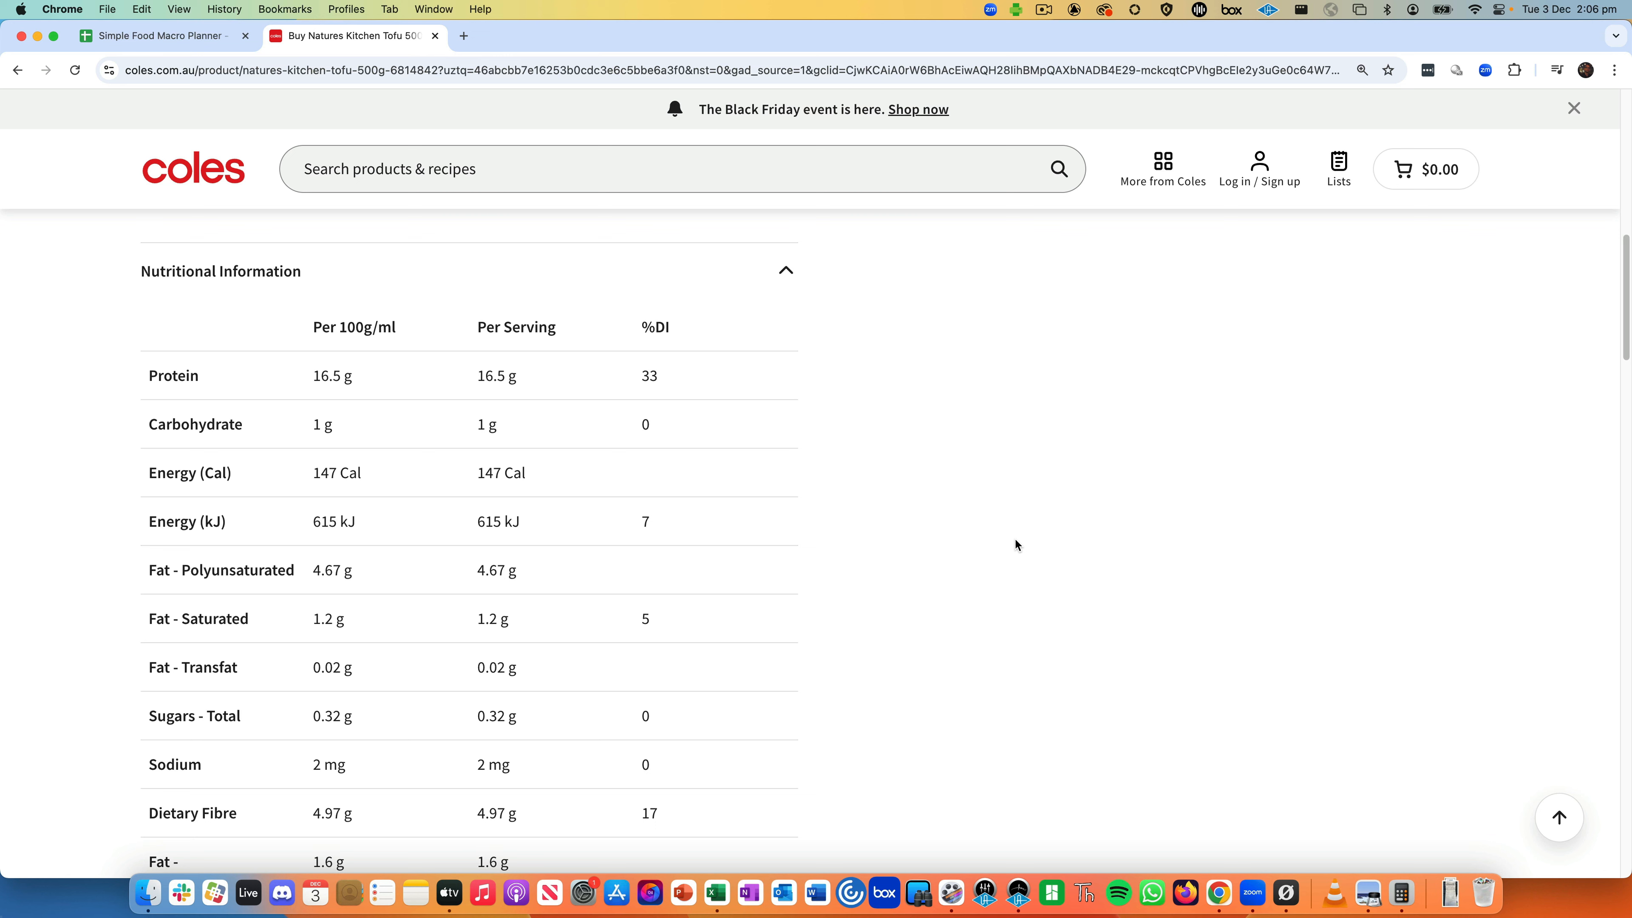
double_click(342, 326)
- Scroll through the tofu's nutrition table and highlight the Per Serving column heading
scroll(196, 688, "down", 3)
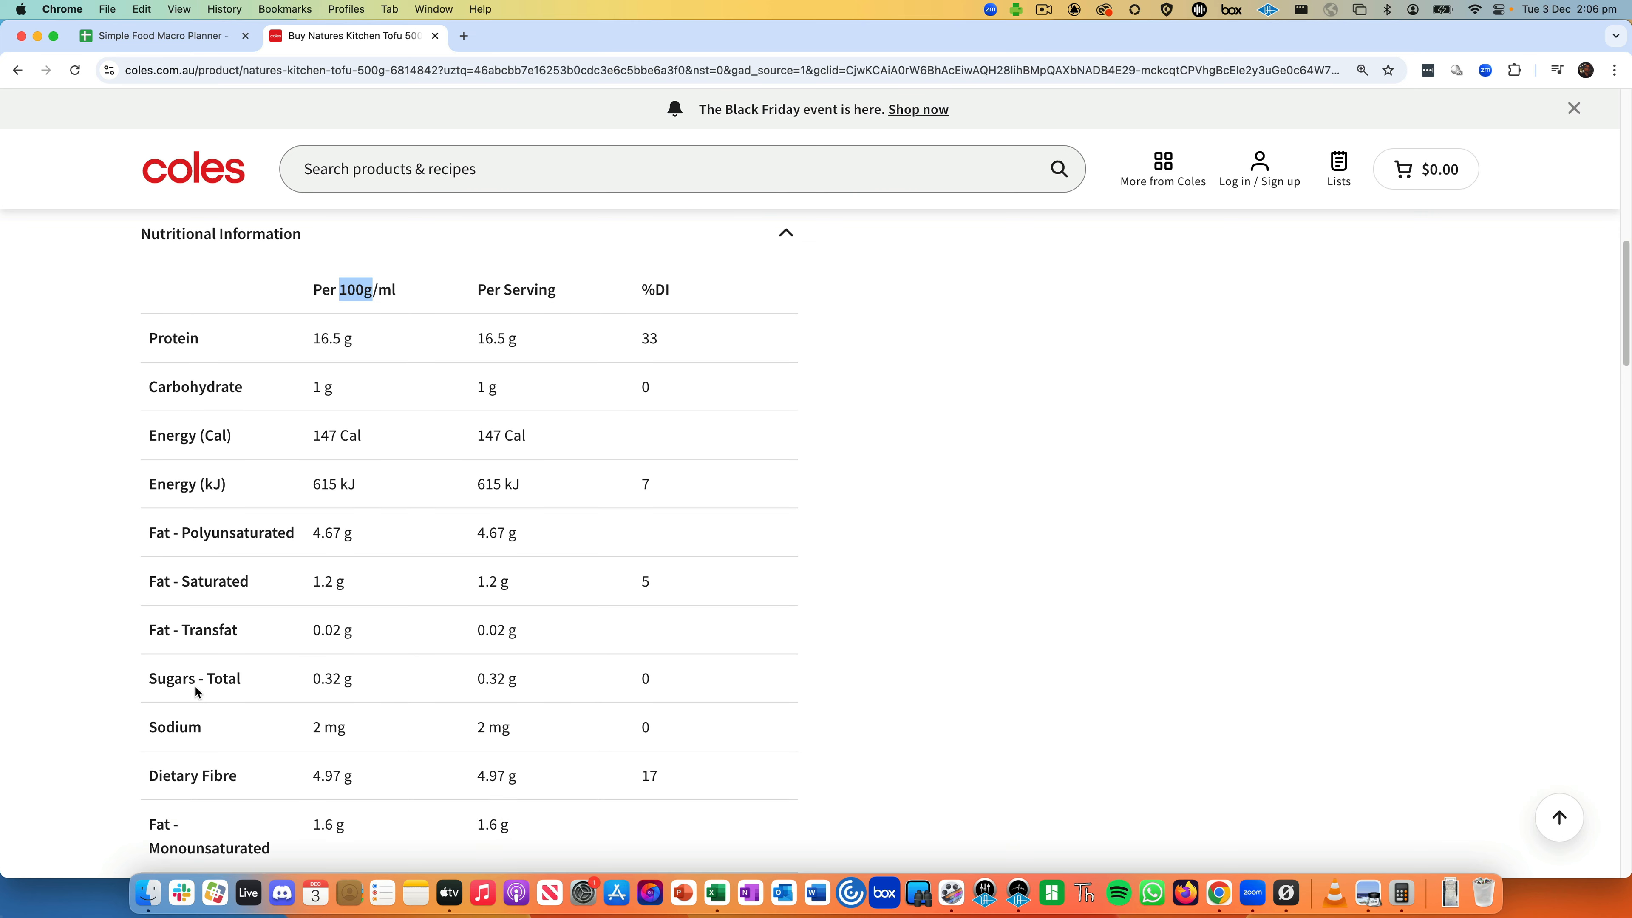
scroll(196, 691, "down", 1)
scroll(196, 691, "down", 1)
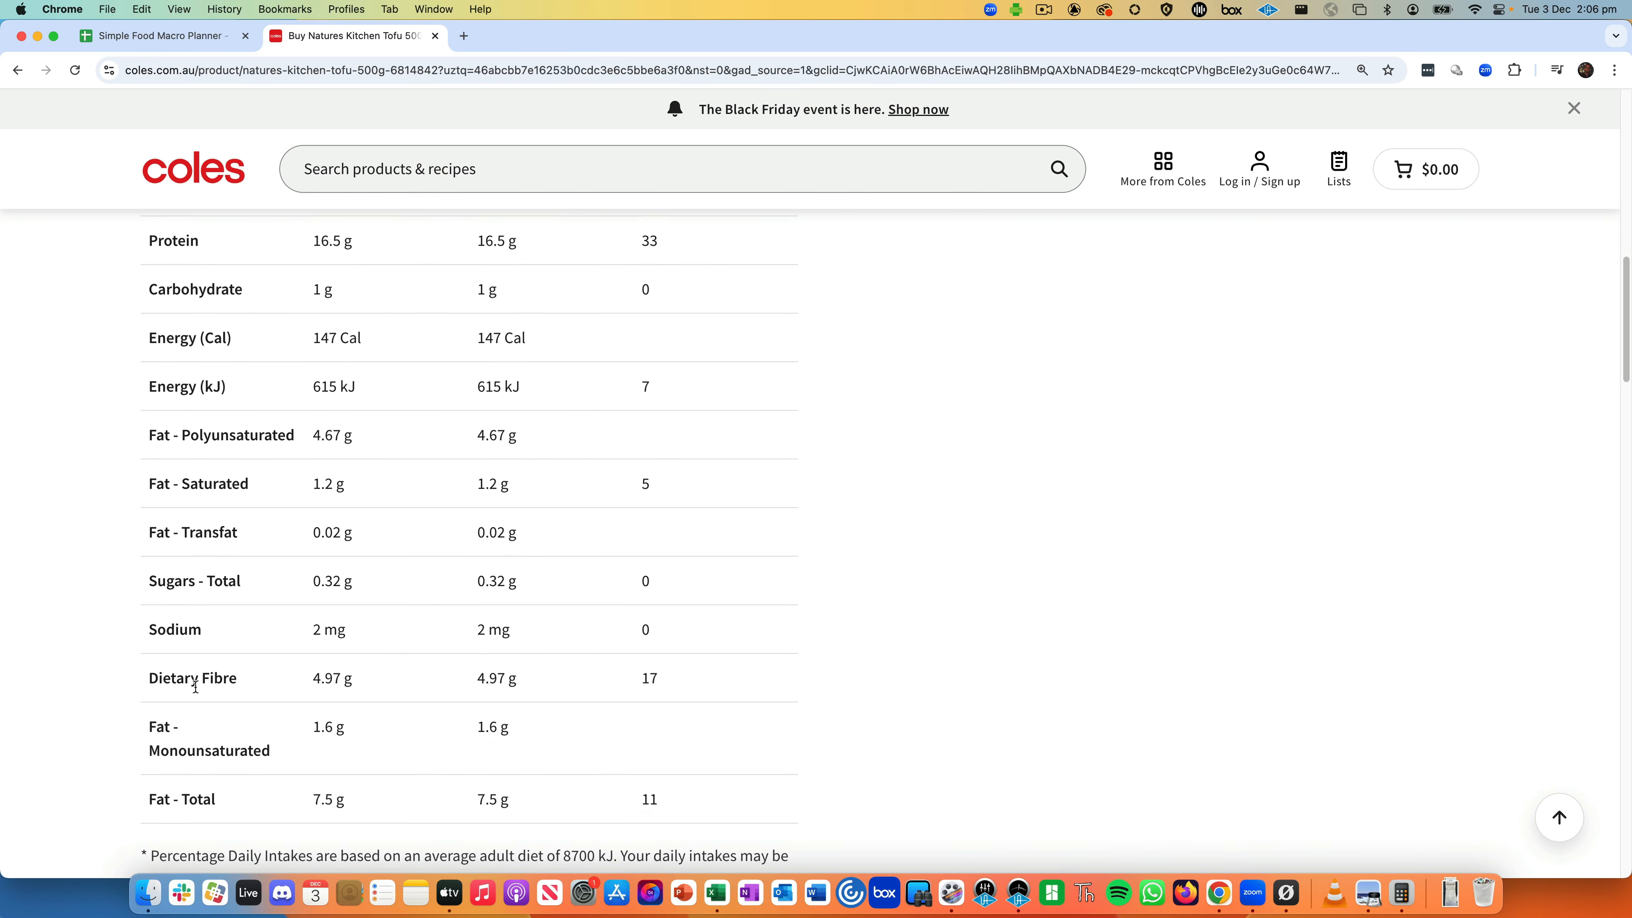
scroll(204, 720, "down", 1)
scroll(215, 695, "up", 1)
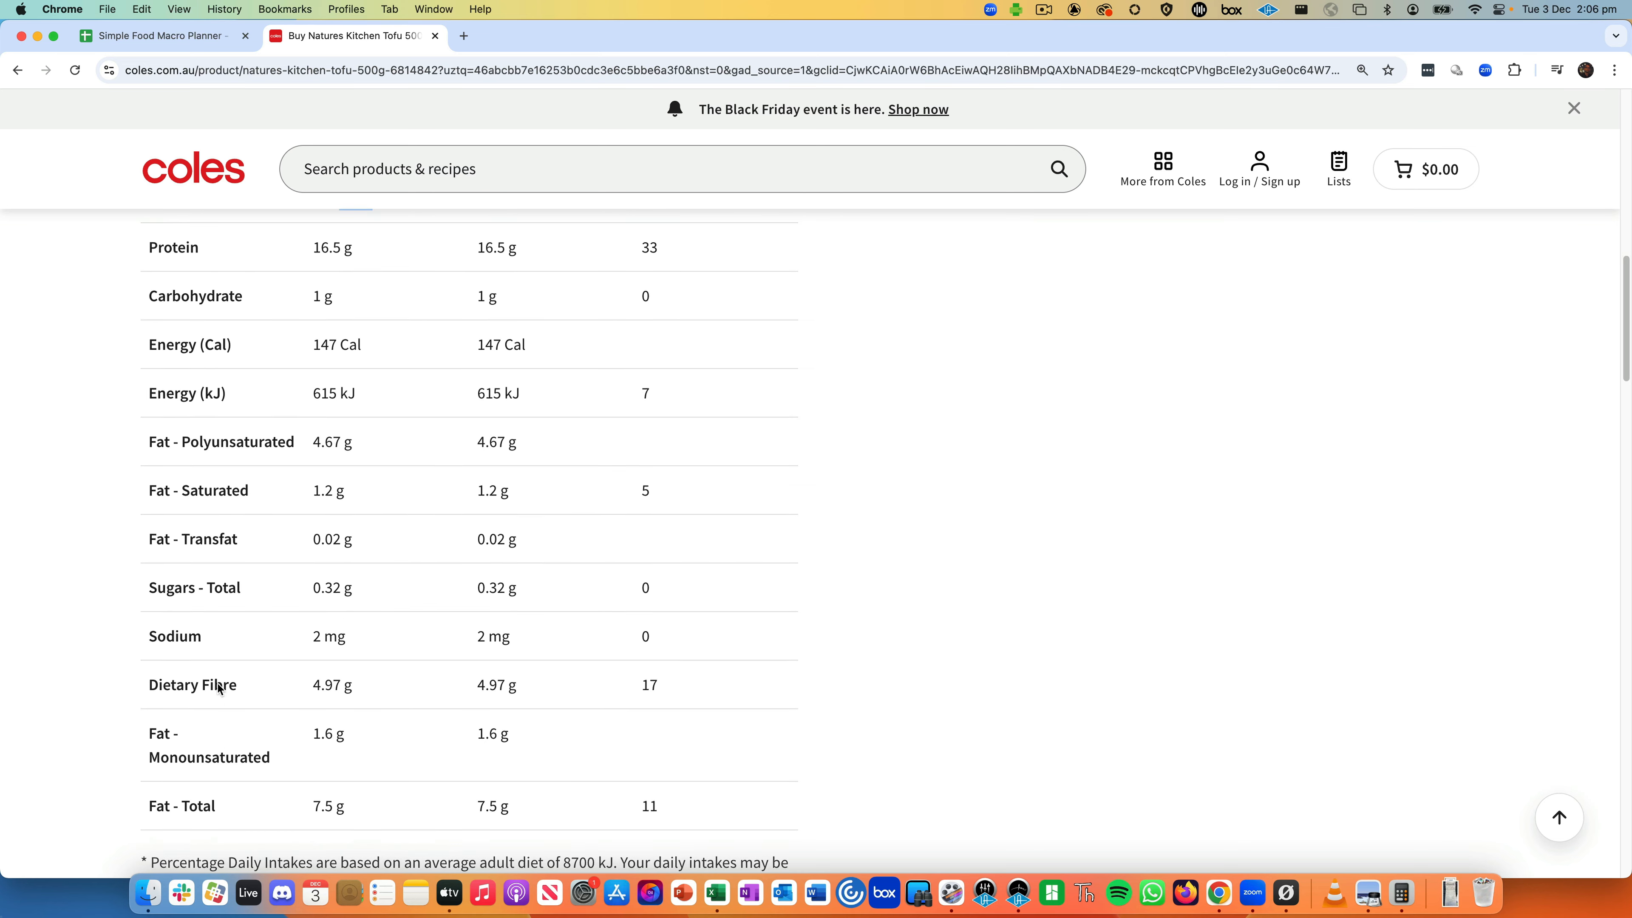
scroll(233, 547, "up", 1)
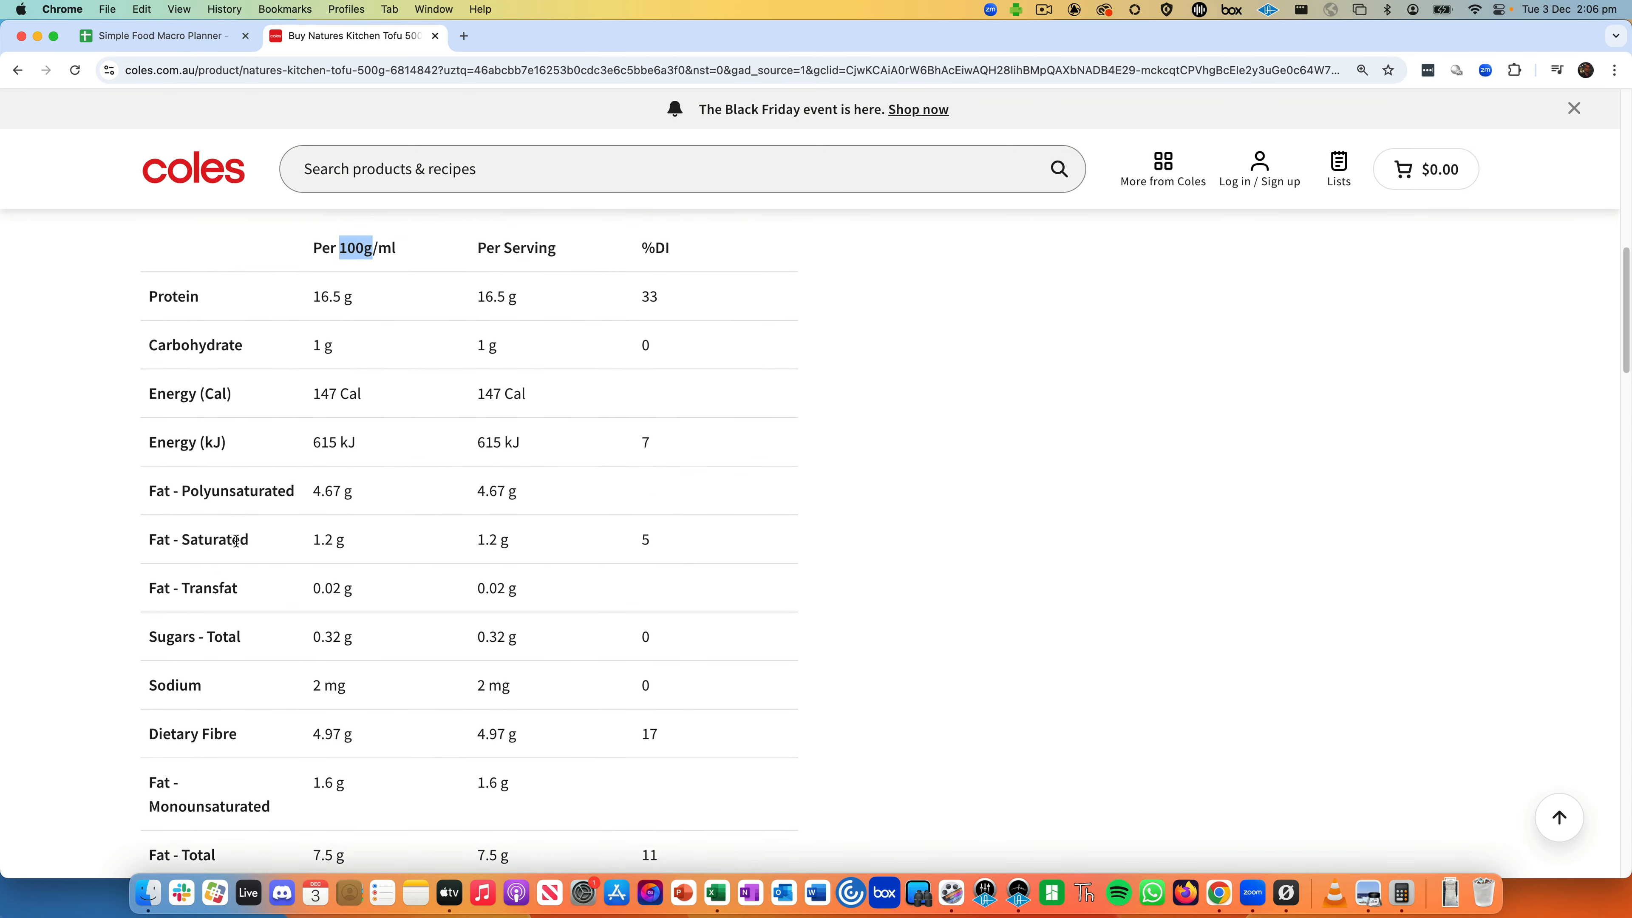
scroll(236, 540, "up", 1)
left_click(387, 280)
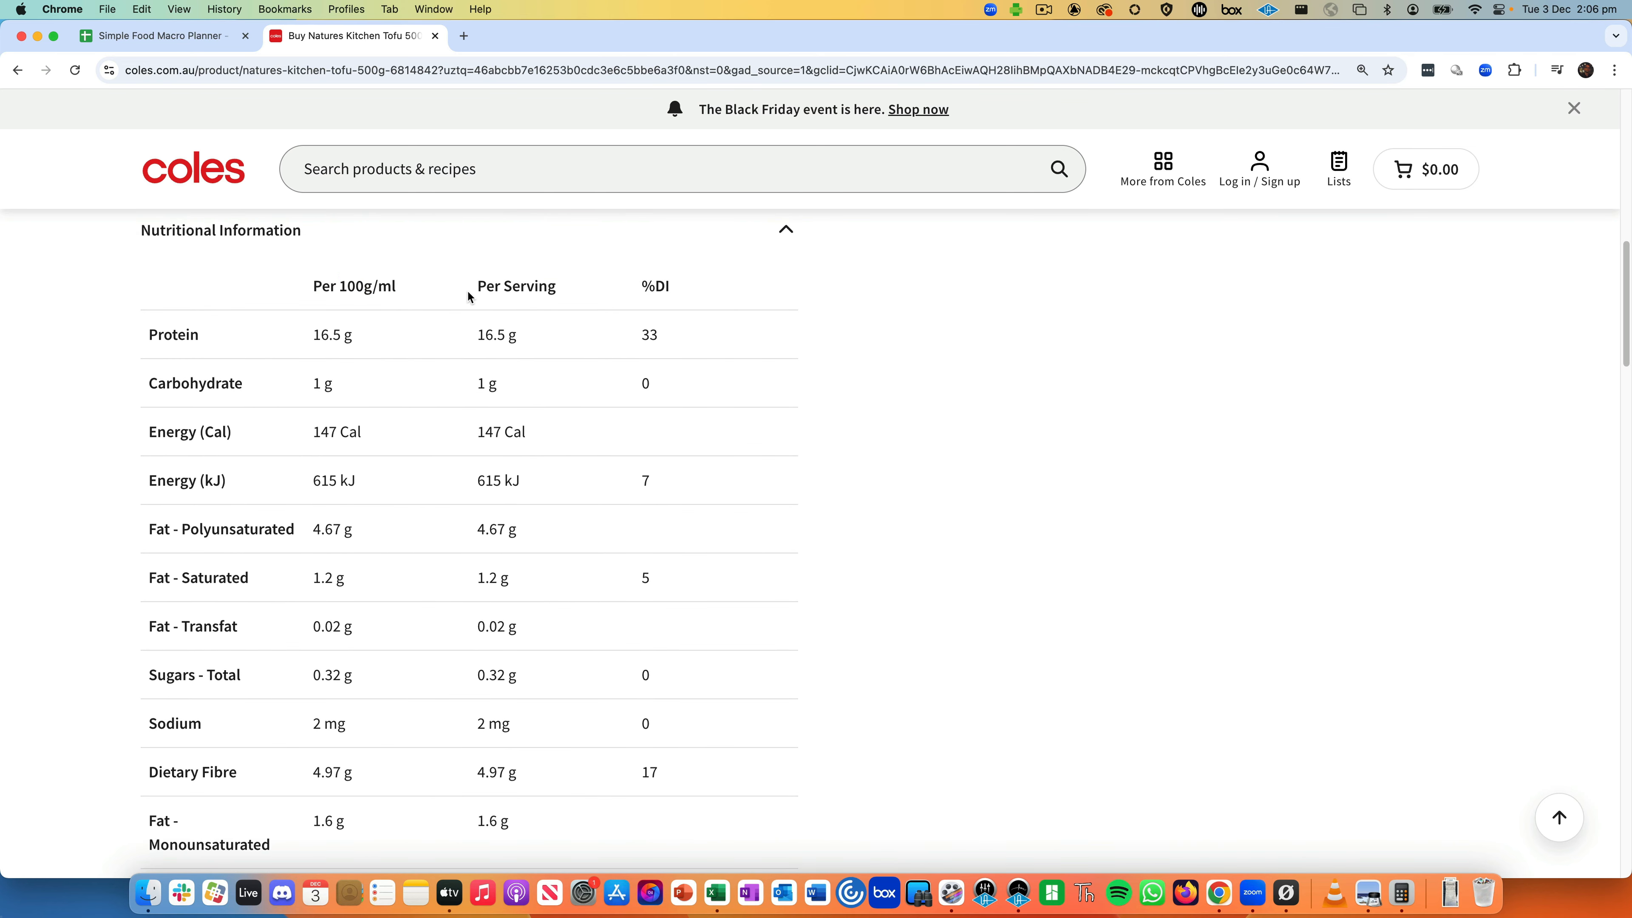
left_click_drag(468, 296, 559, 289)
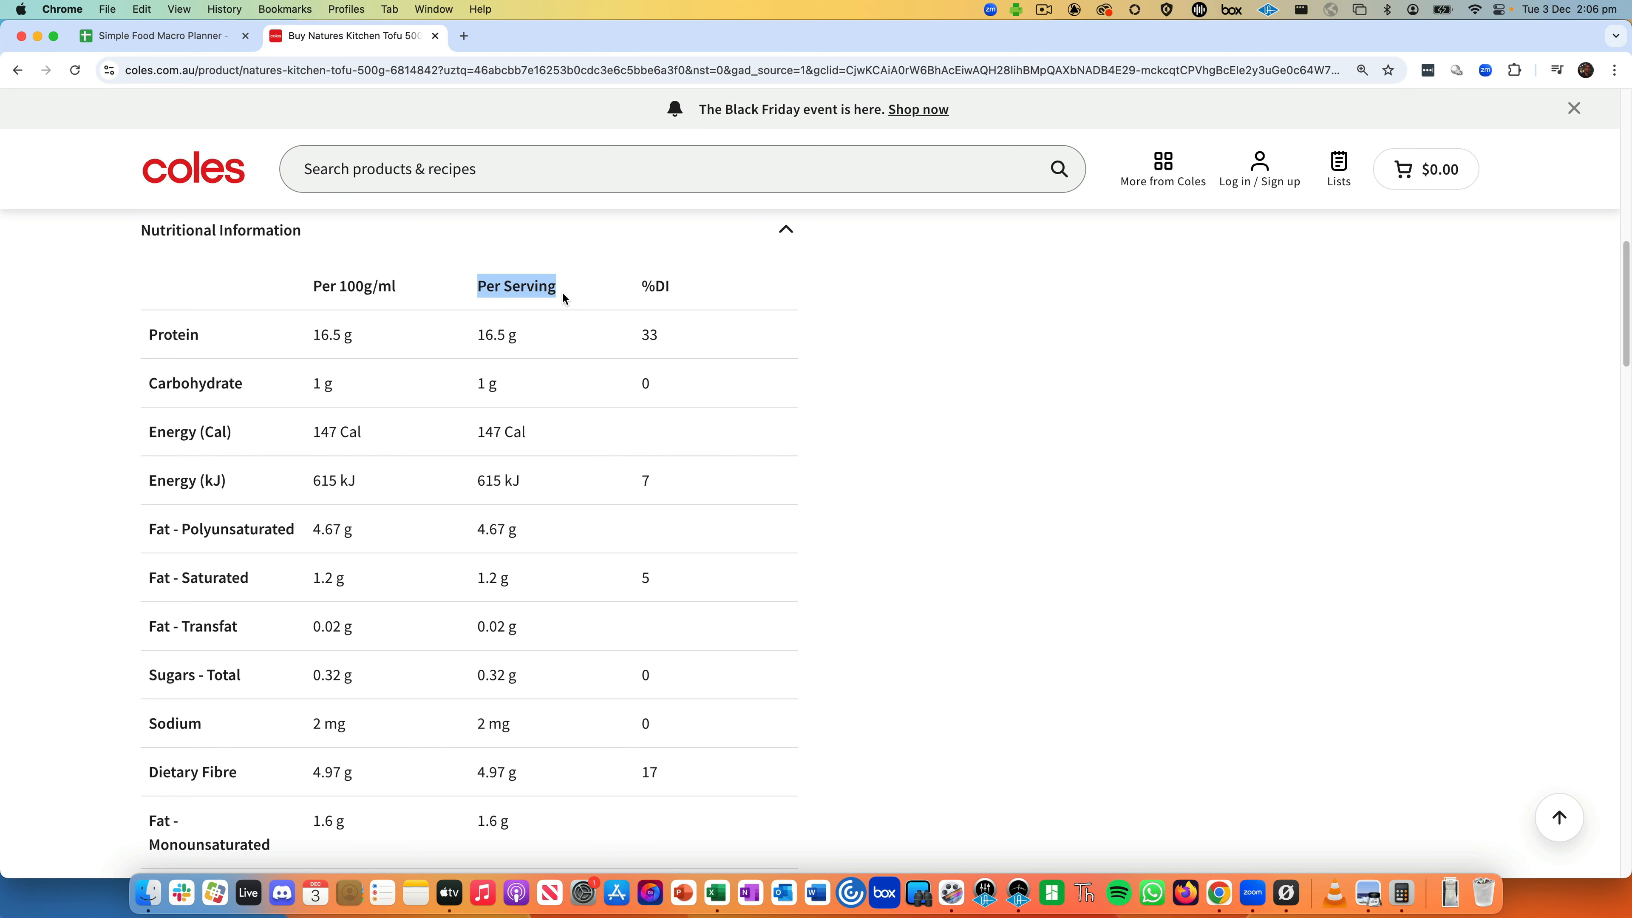
scroll(419, 297, "up", 15)
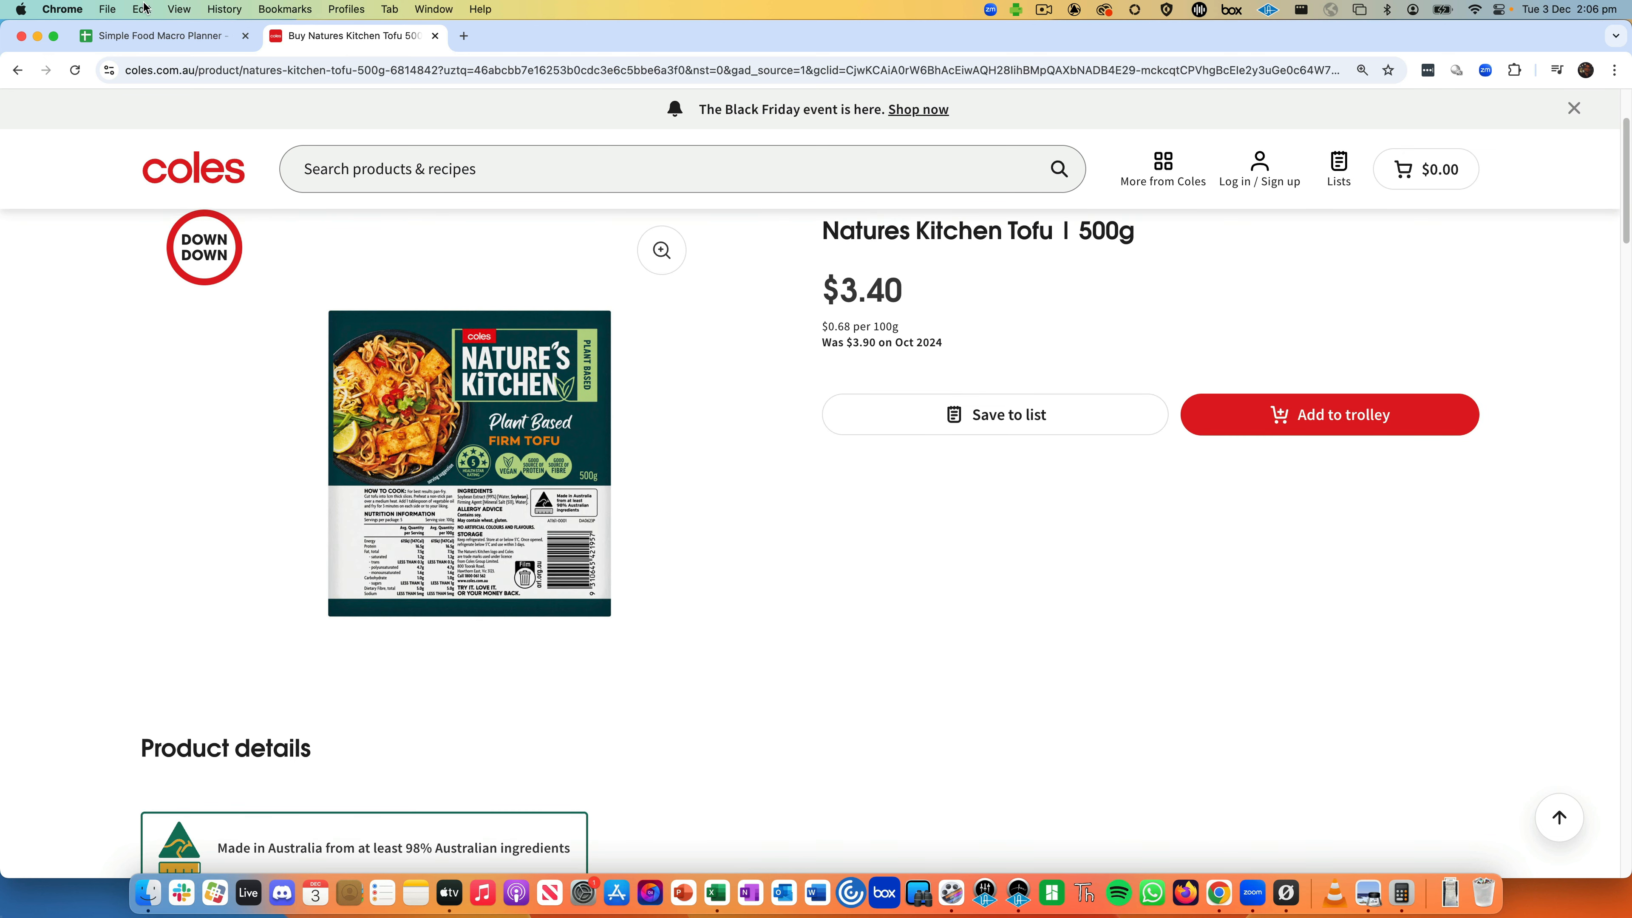
left_click(164, 37)
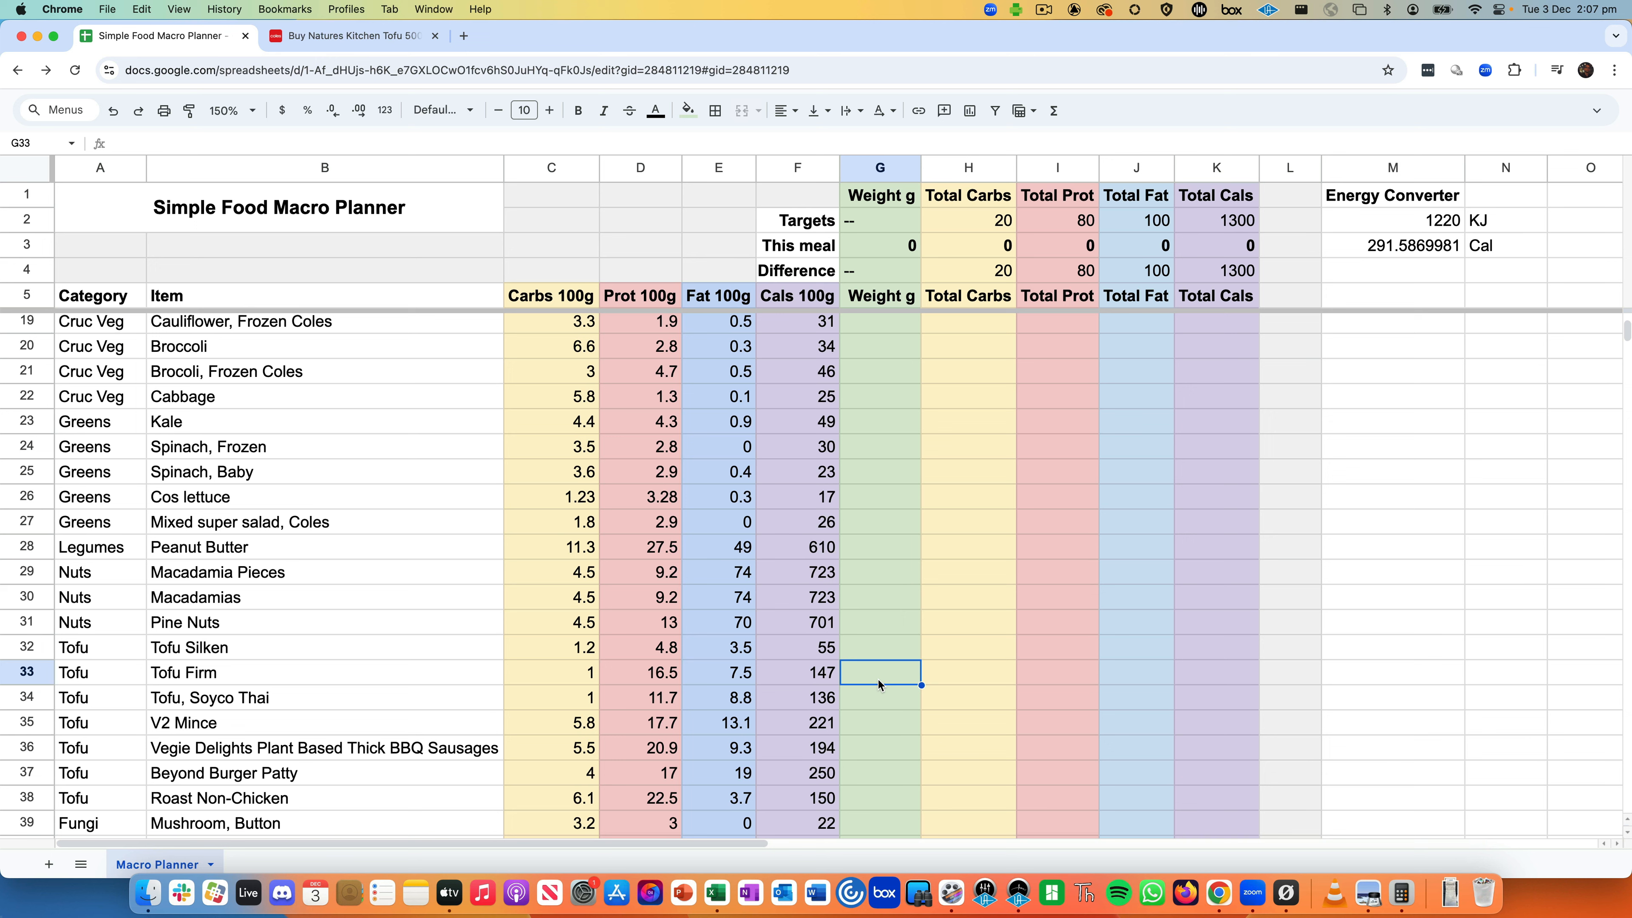
- Enter 500 g as the Tofu Firm weight
type("500")
key("Return")
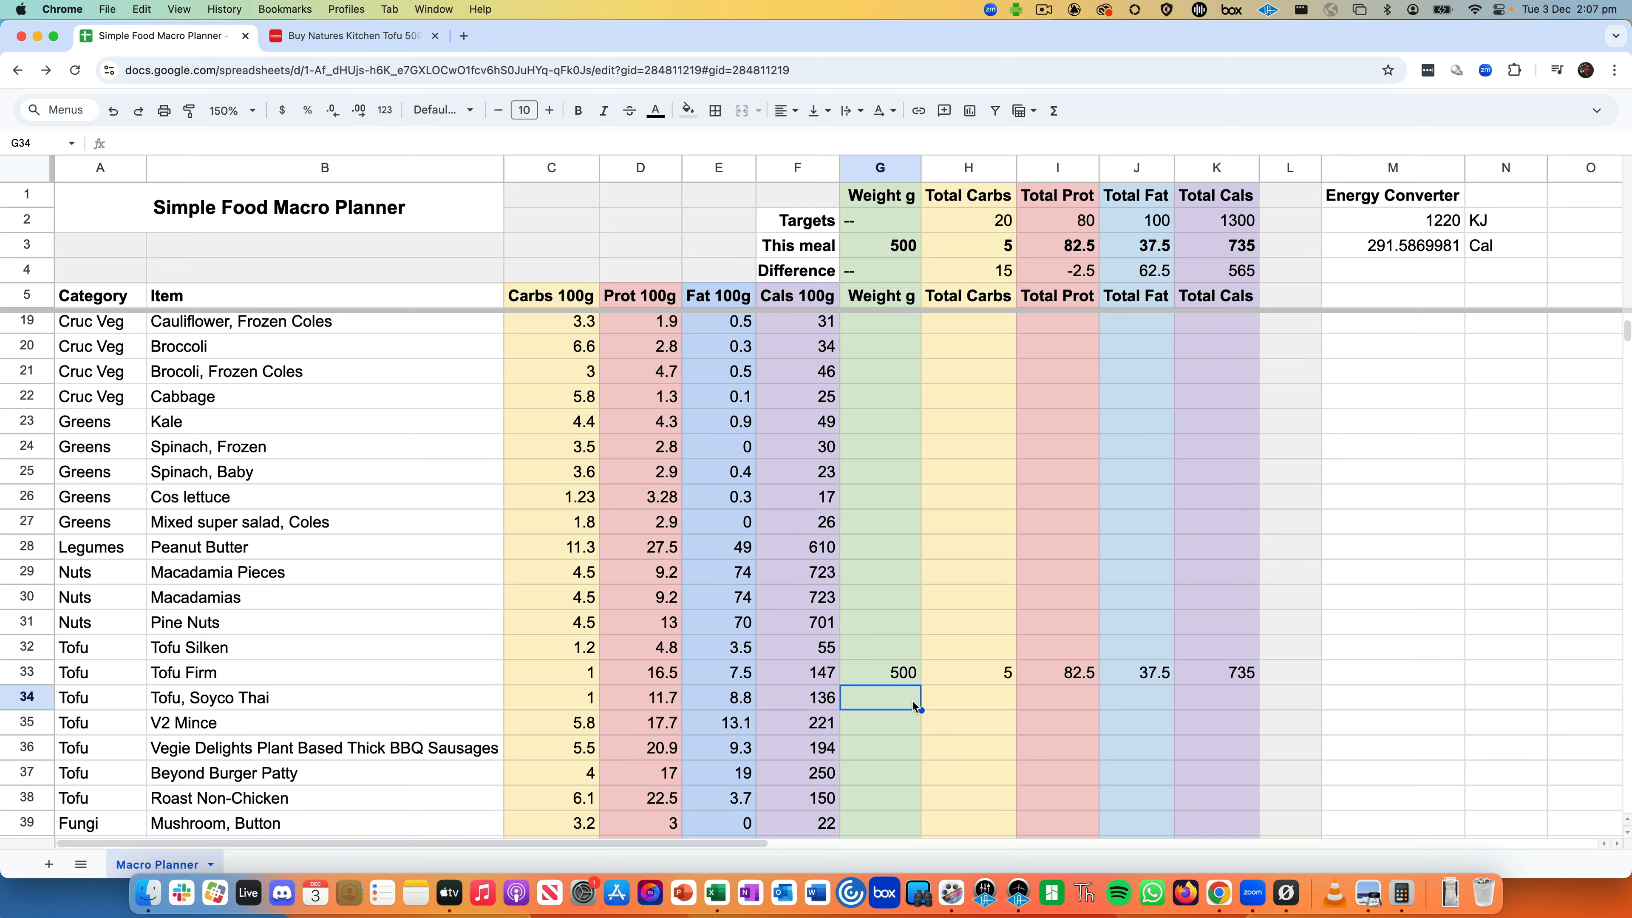
left_click(889, 671)
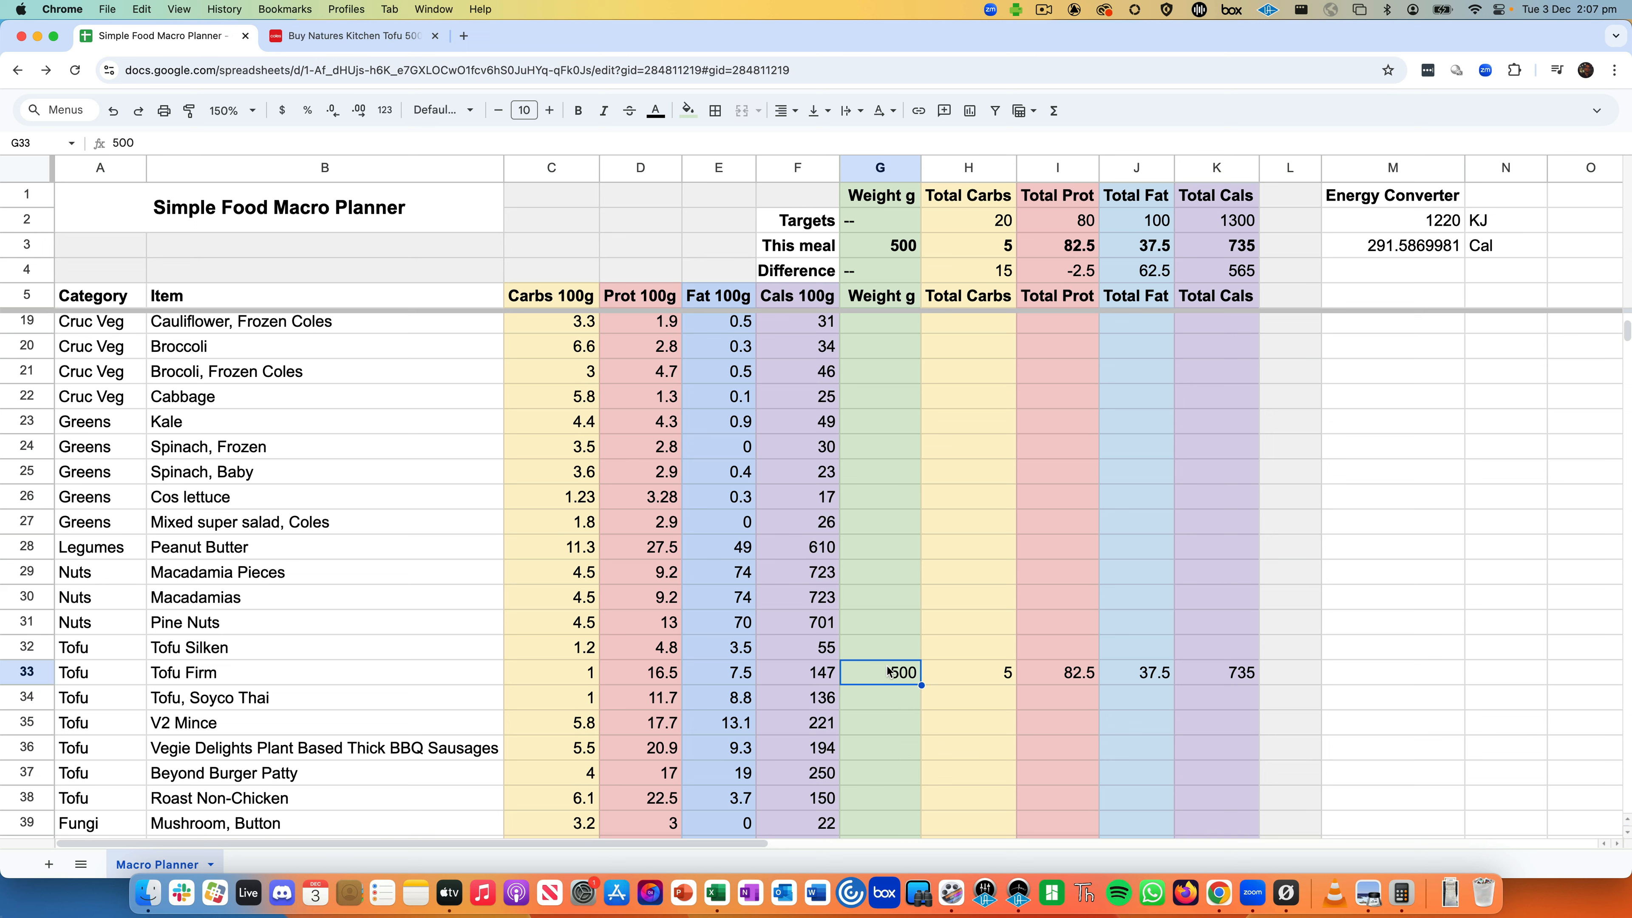
- Point out the Macadamias row, then select meal totals: 5 carbs, 82.5 protein, 37.5 fat, 735 calories
left_click(415, 605)
left_click(640, 598)
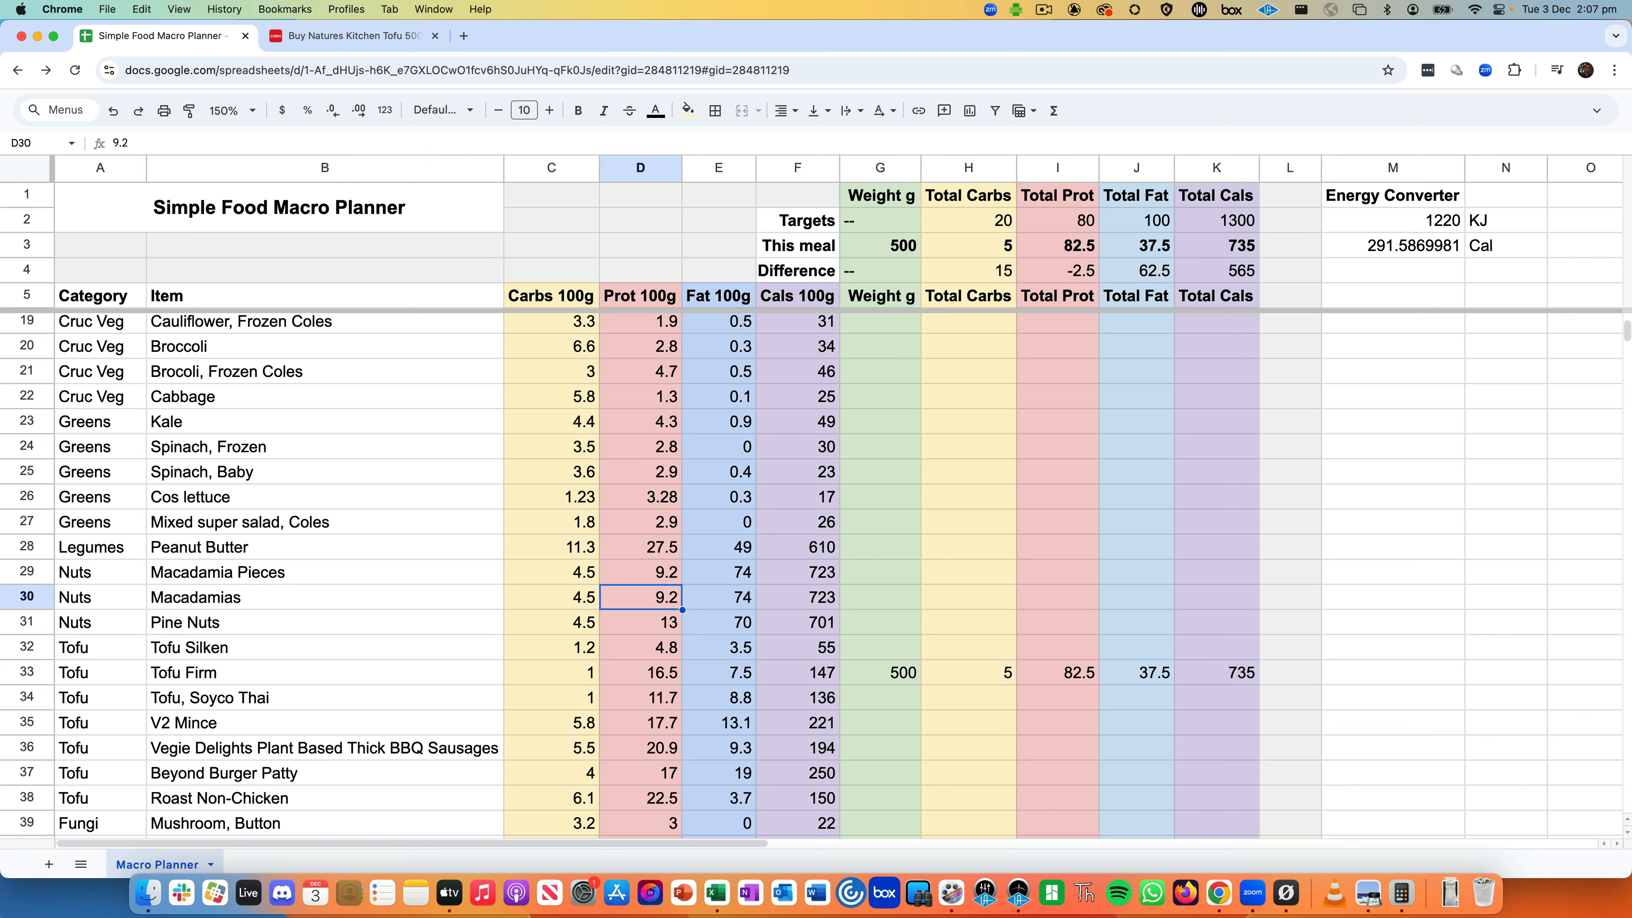
key("Right")
key("Right")
key("Right")
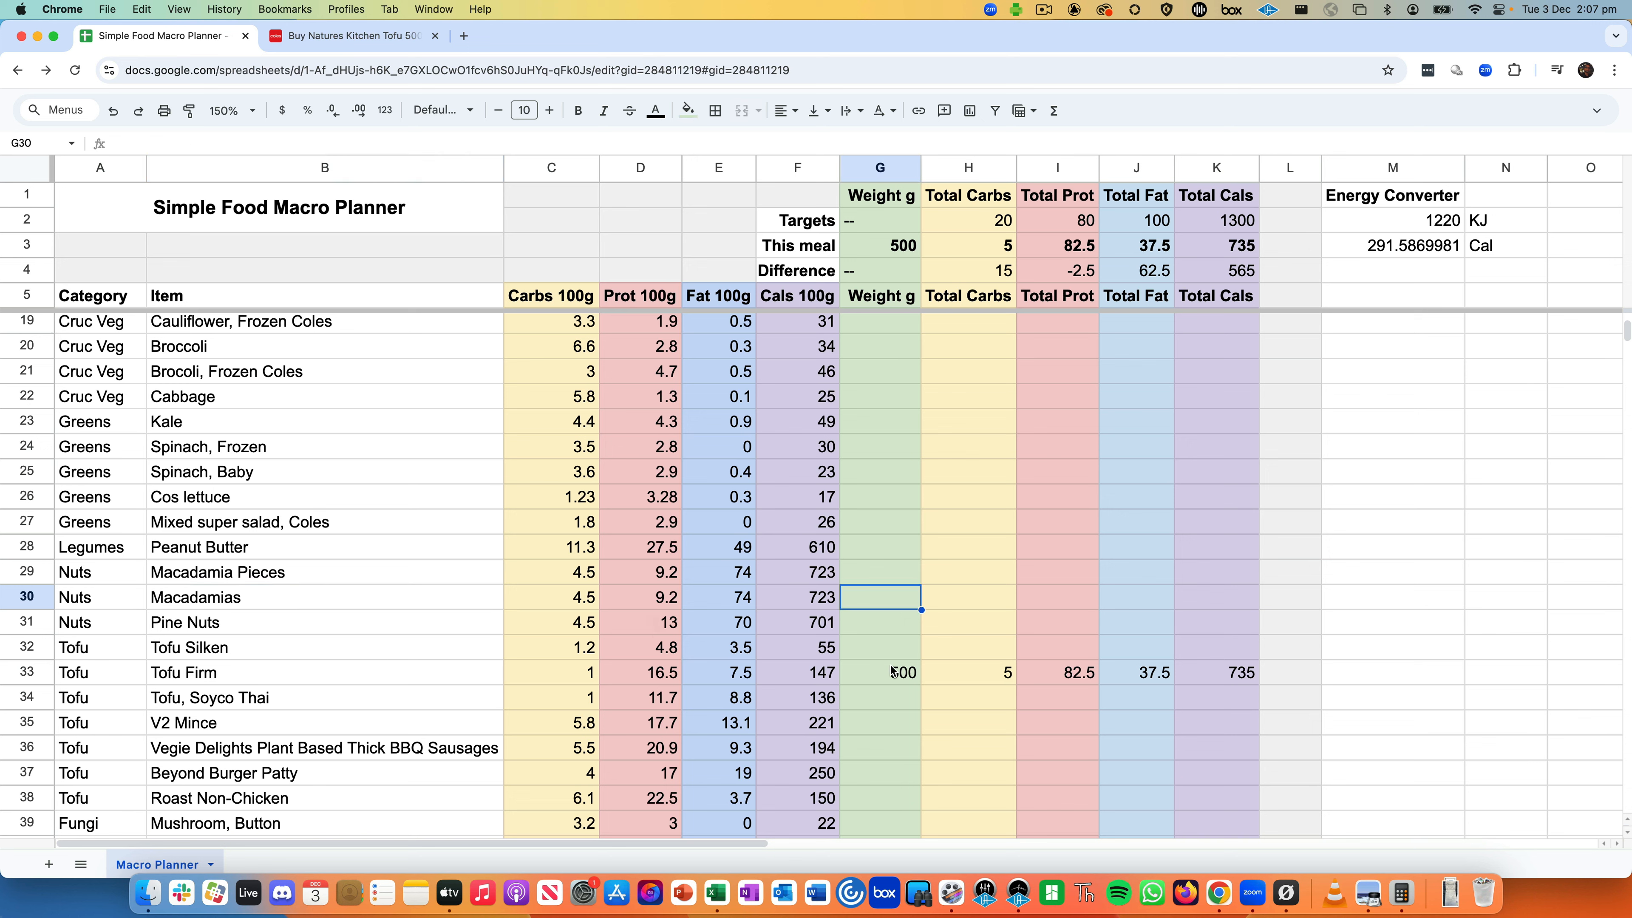
left_click(893, 672)
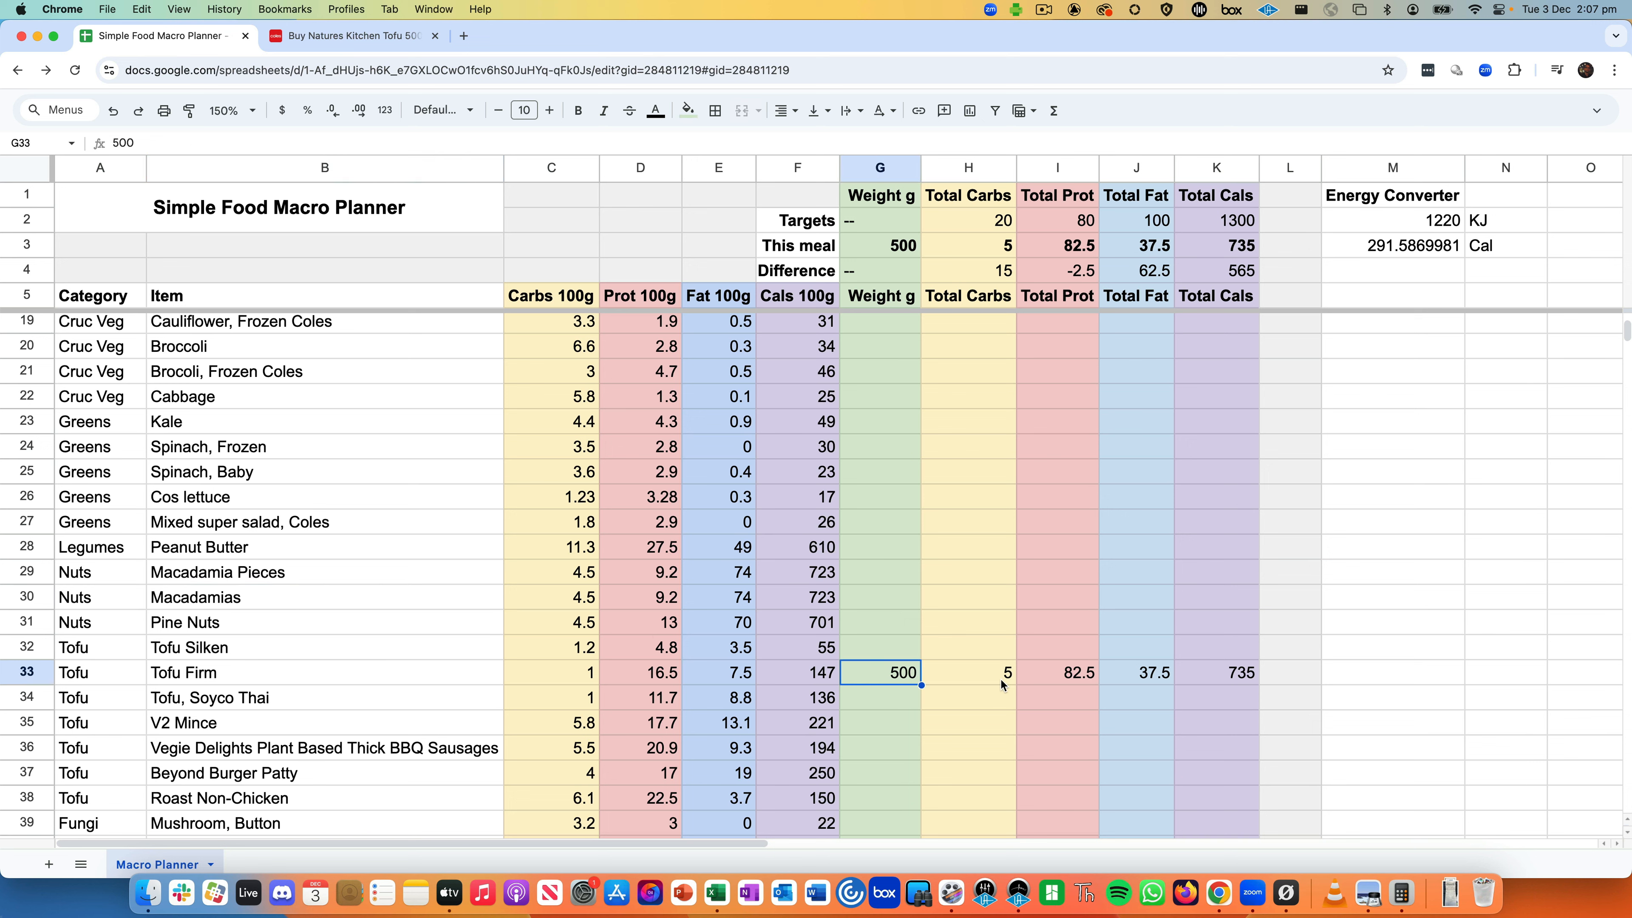
left_click(910, 246)
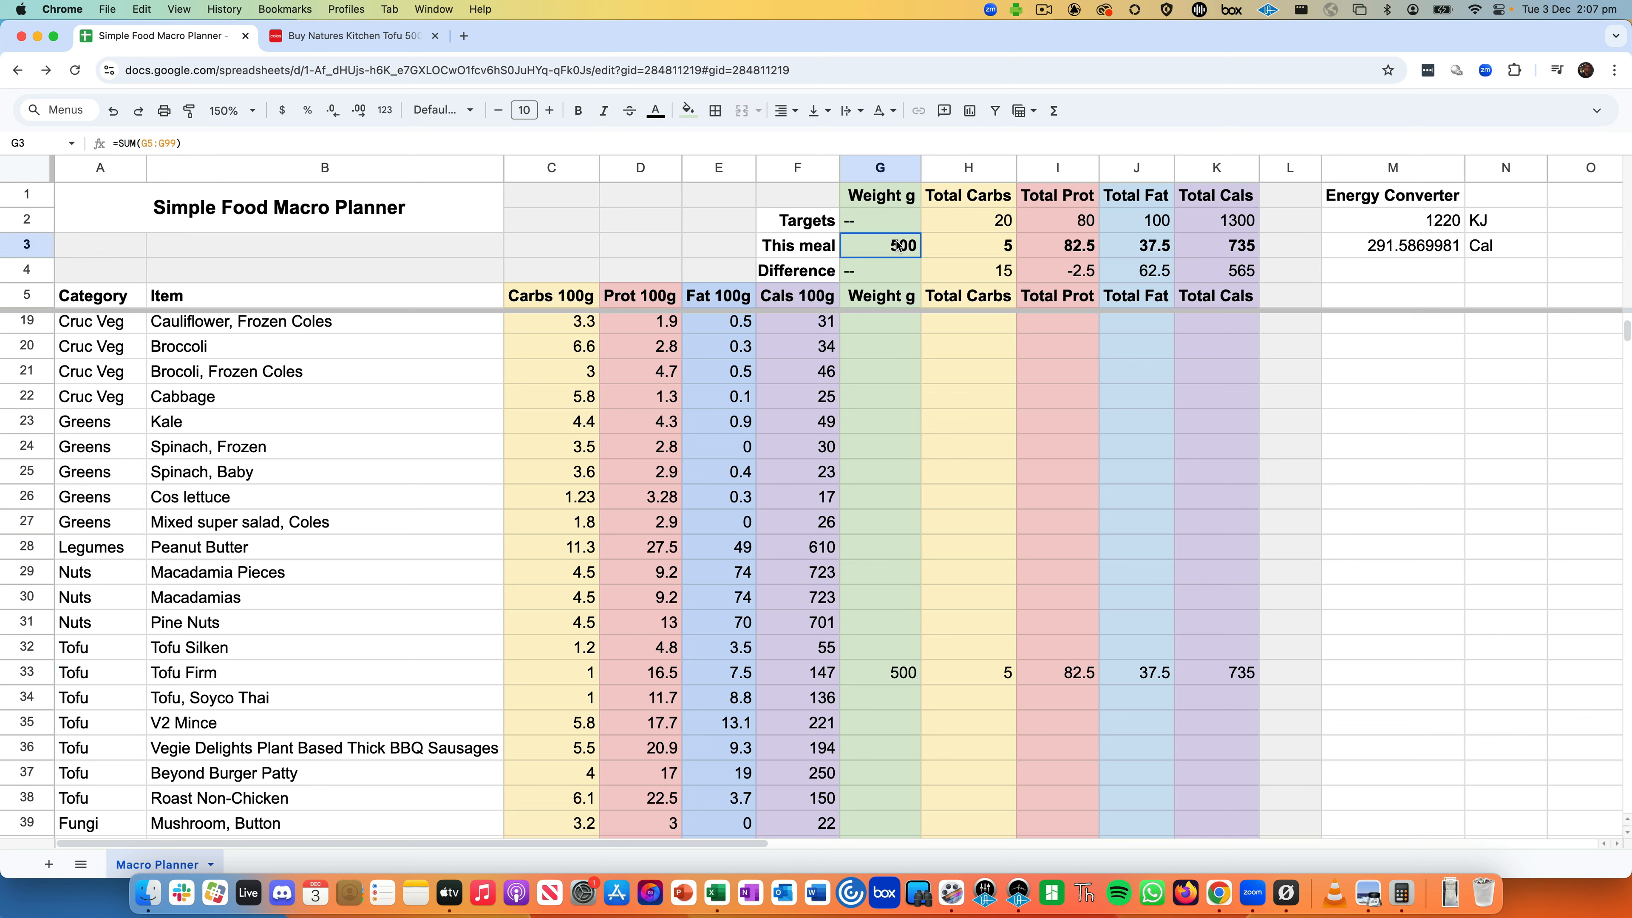
key("super+shift+Right")
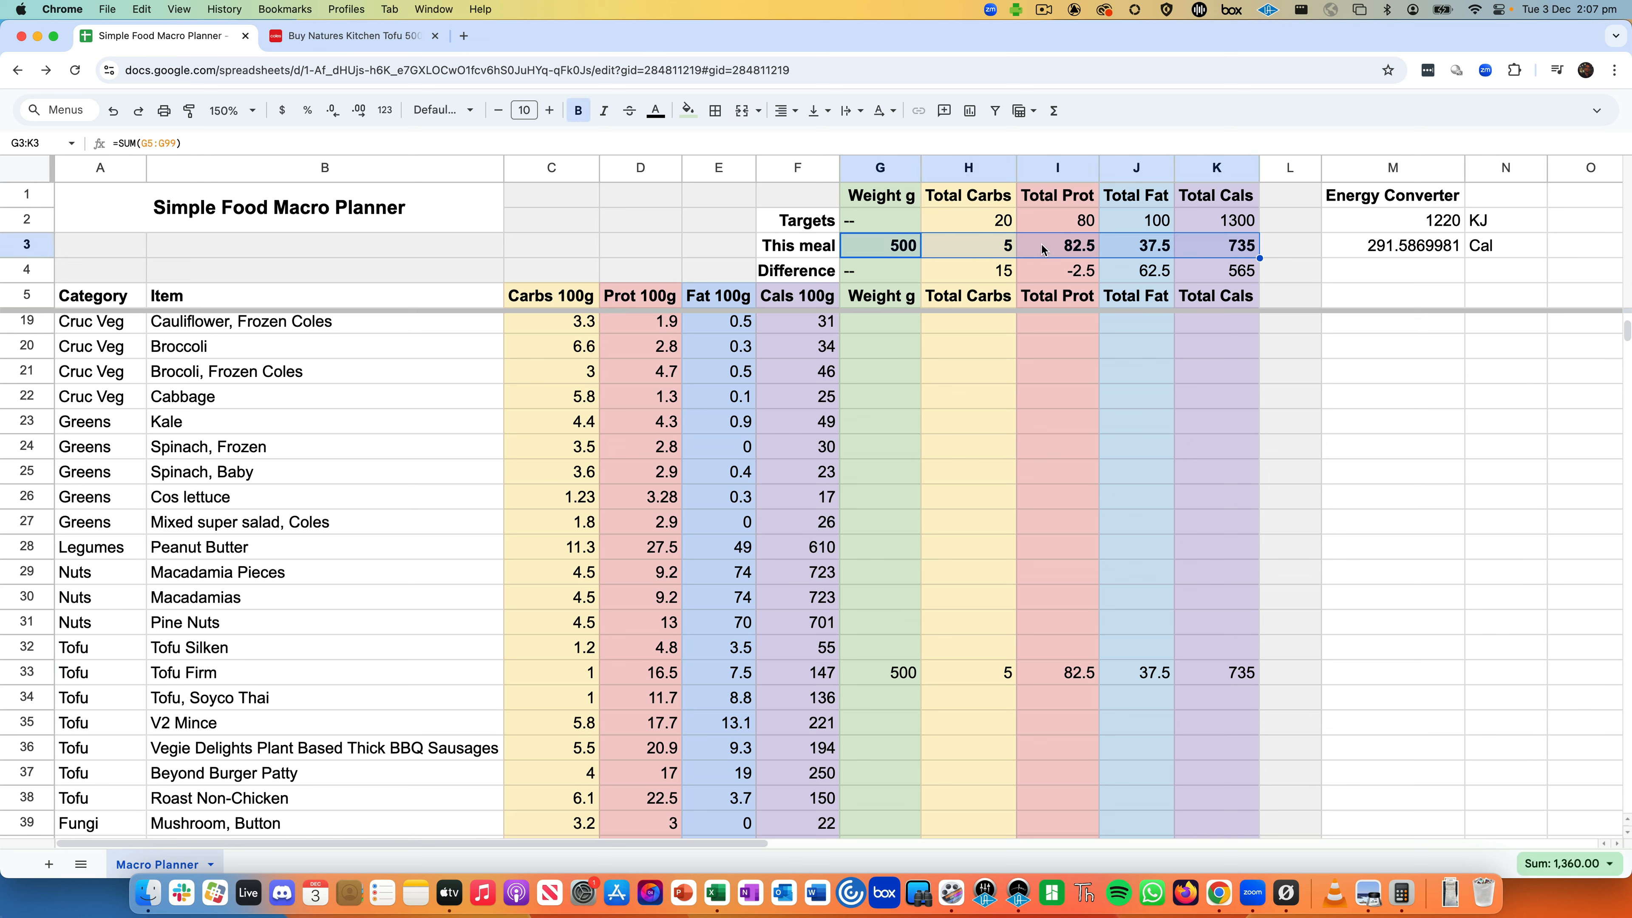
left_click(875, 612)
left_click(878, 608)
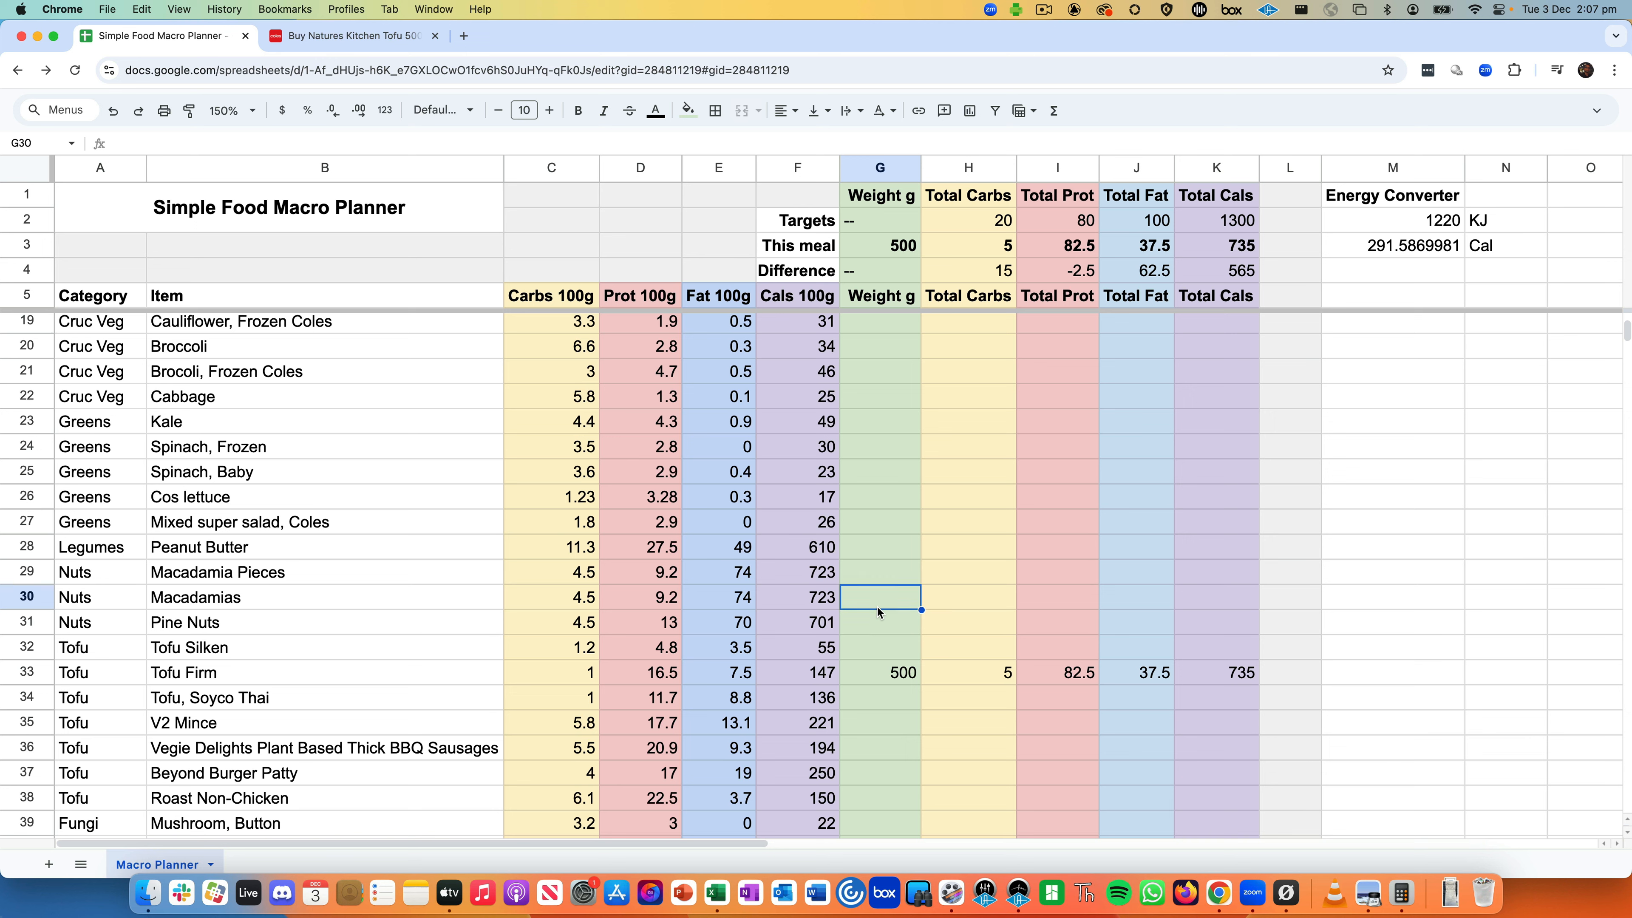
type("50")
key("Return")
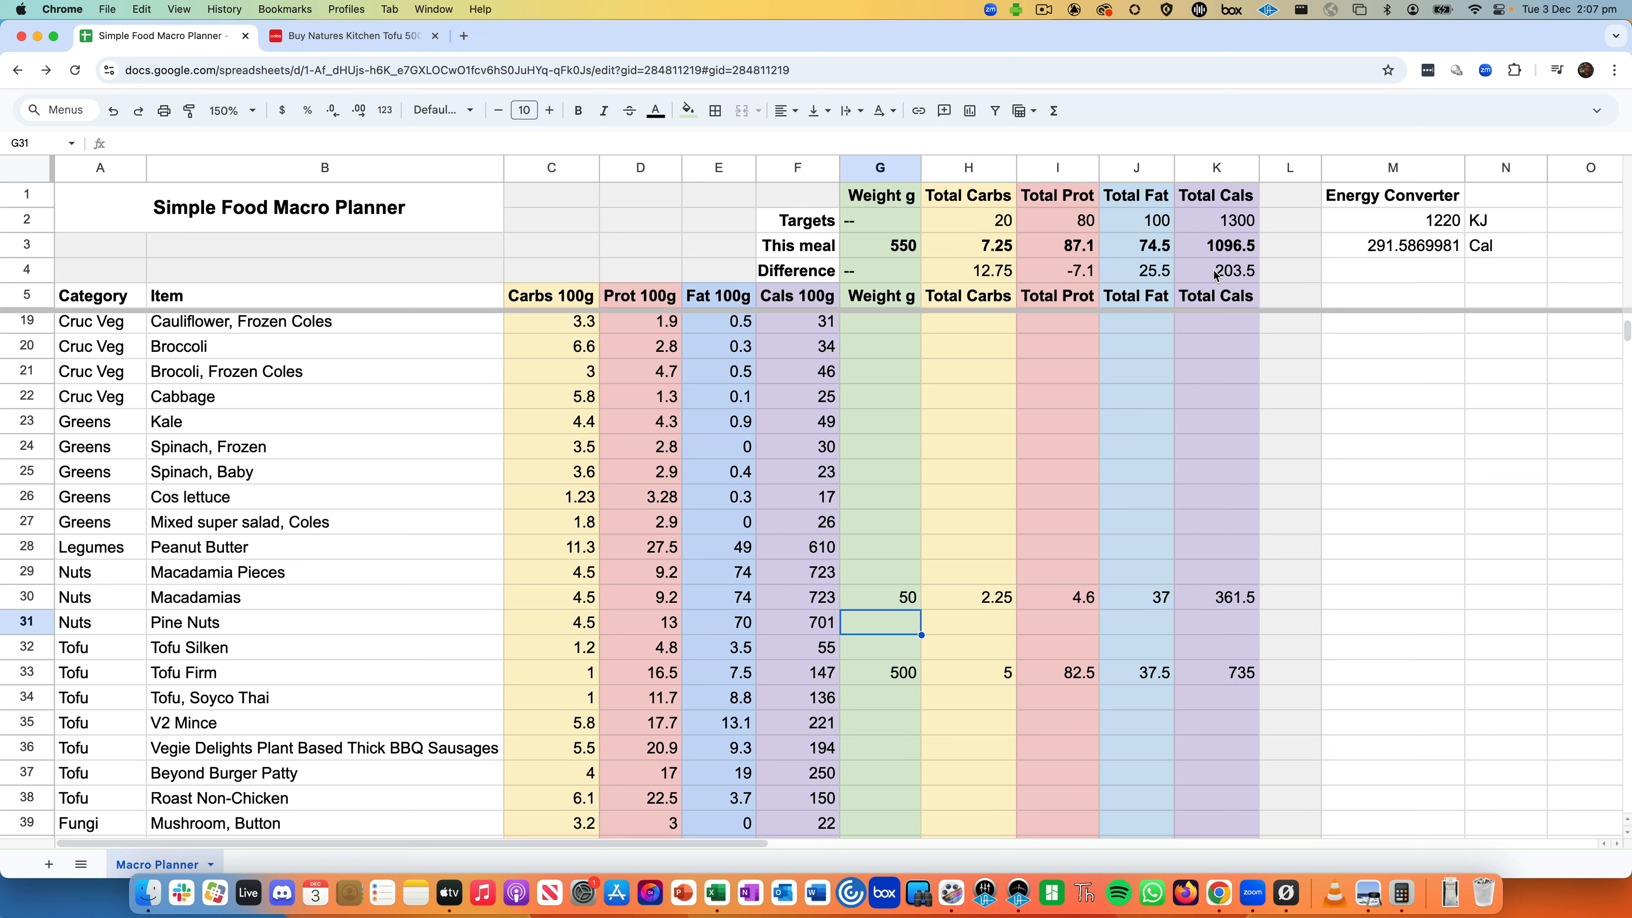
left_click(1201, 251)
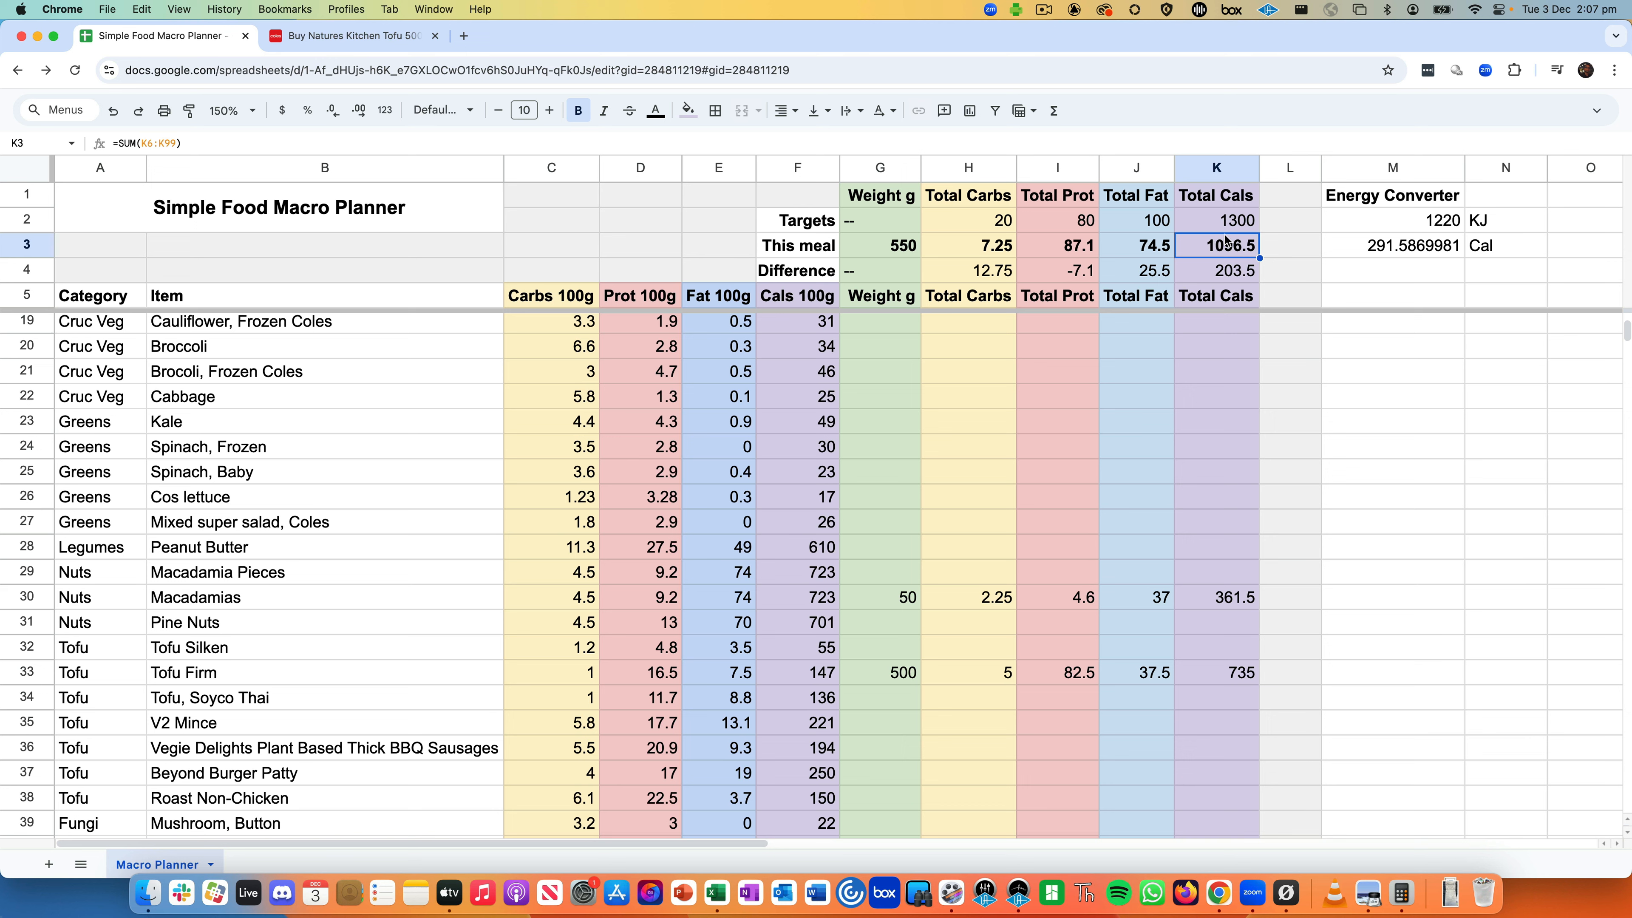
left_click(1134, 248)
left_click(1138, 272)
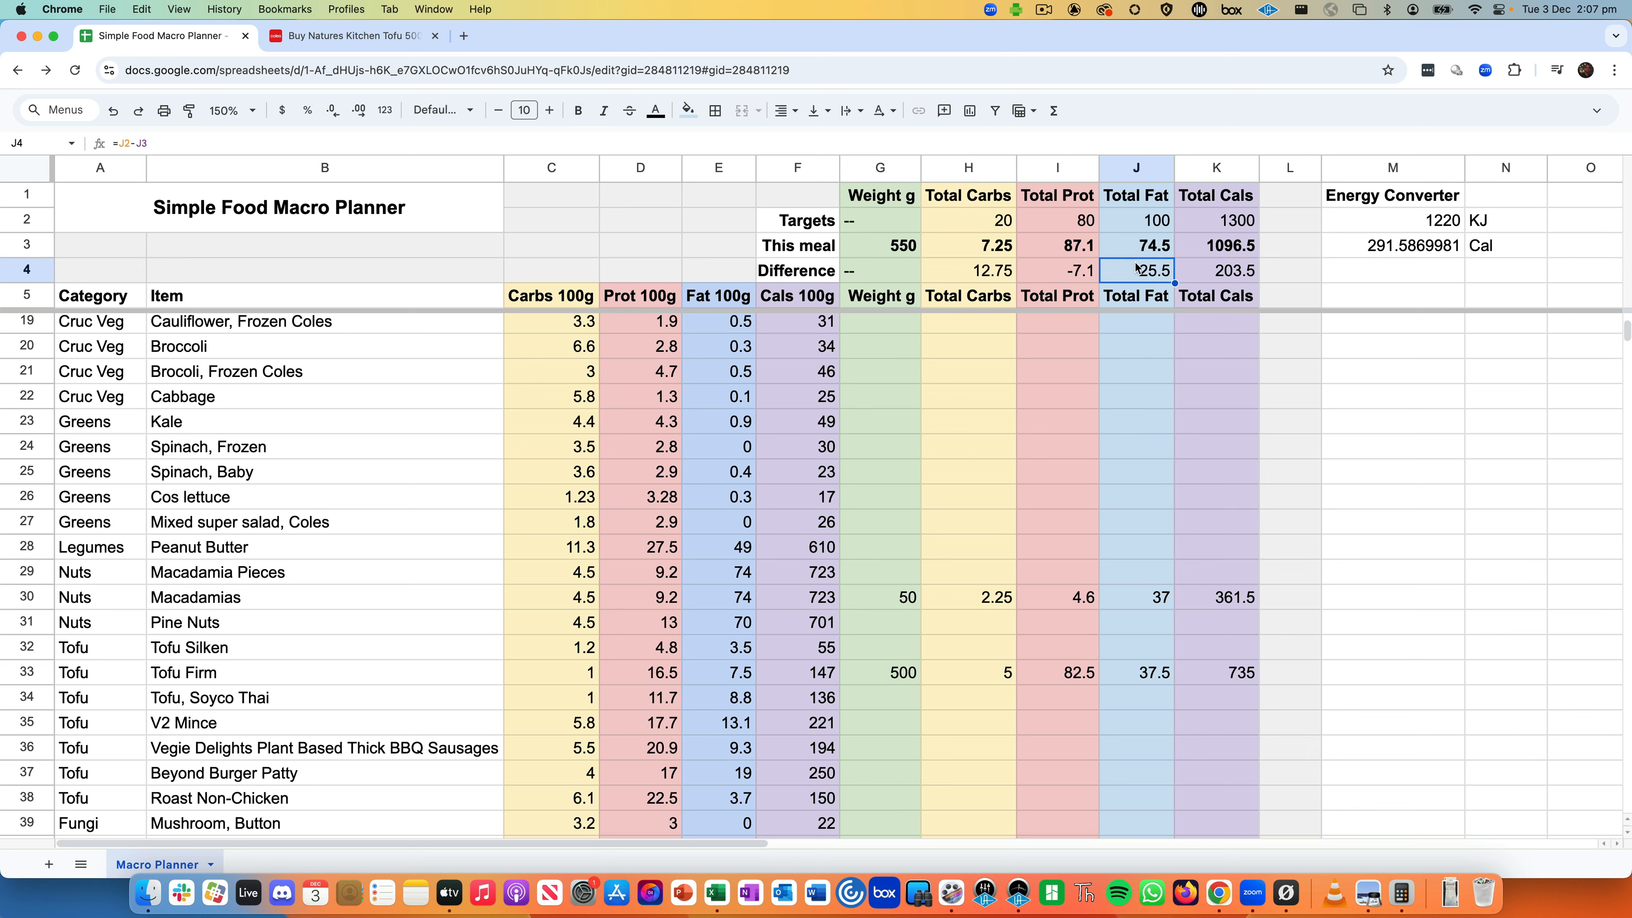
left_click(1078, 280)
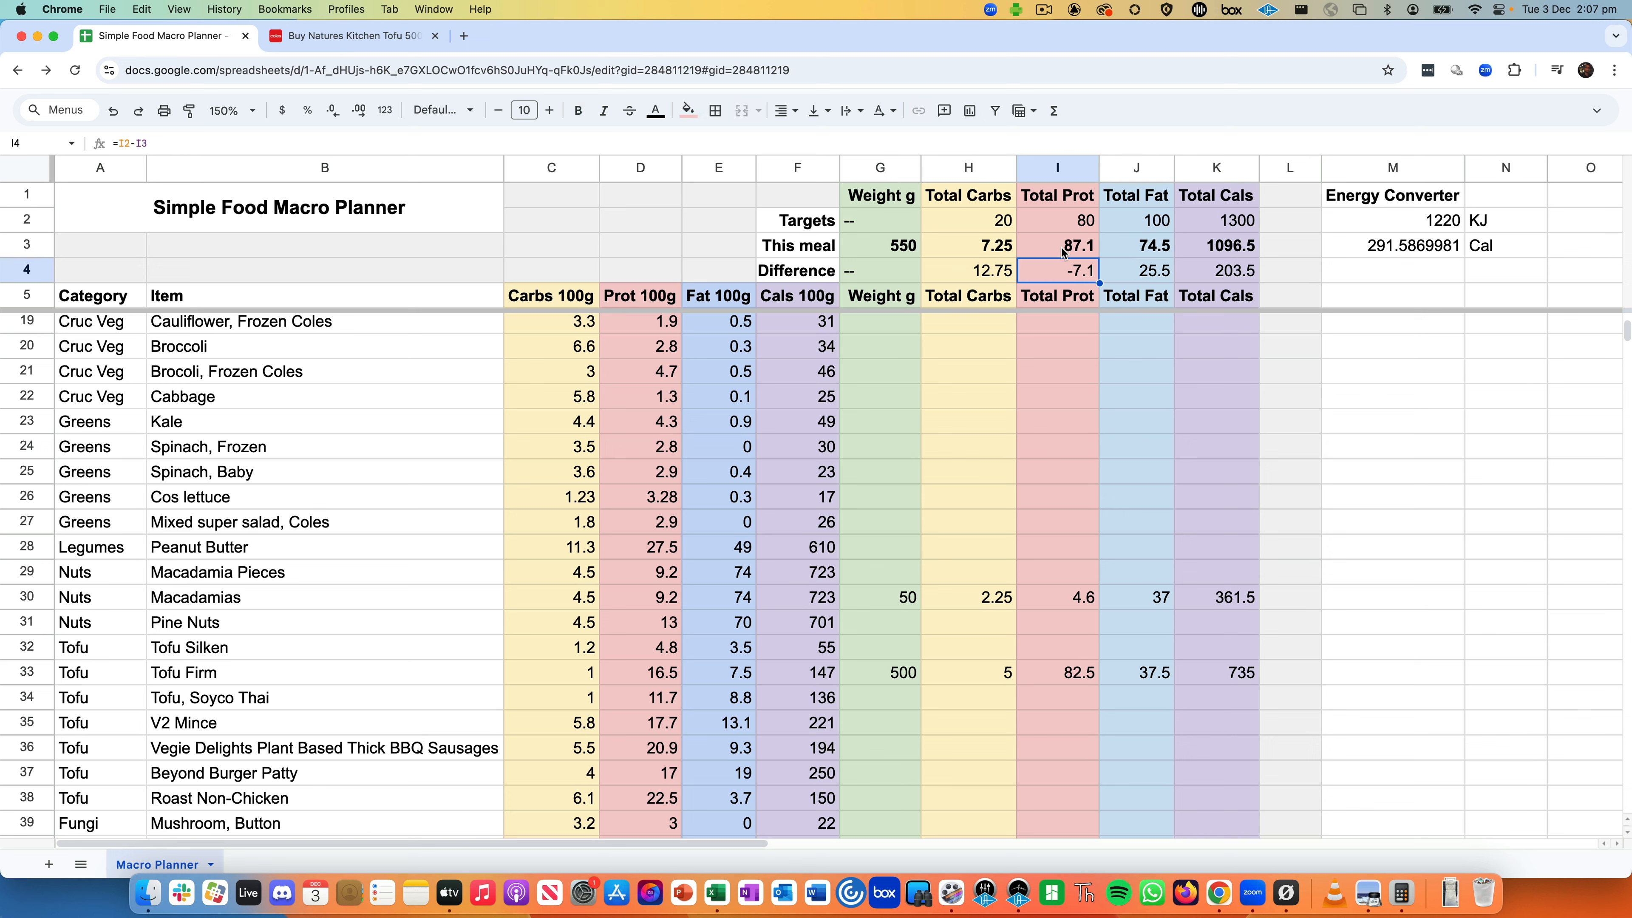
left_click(1003, 277)
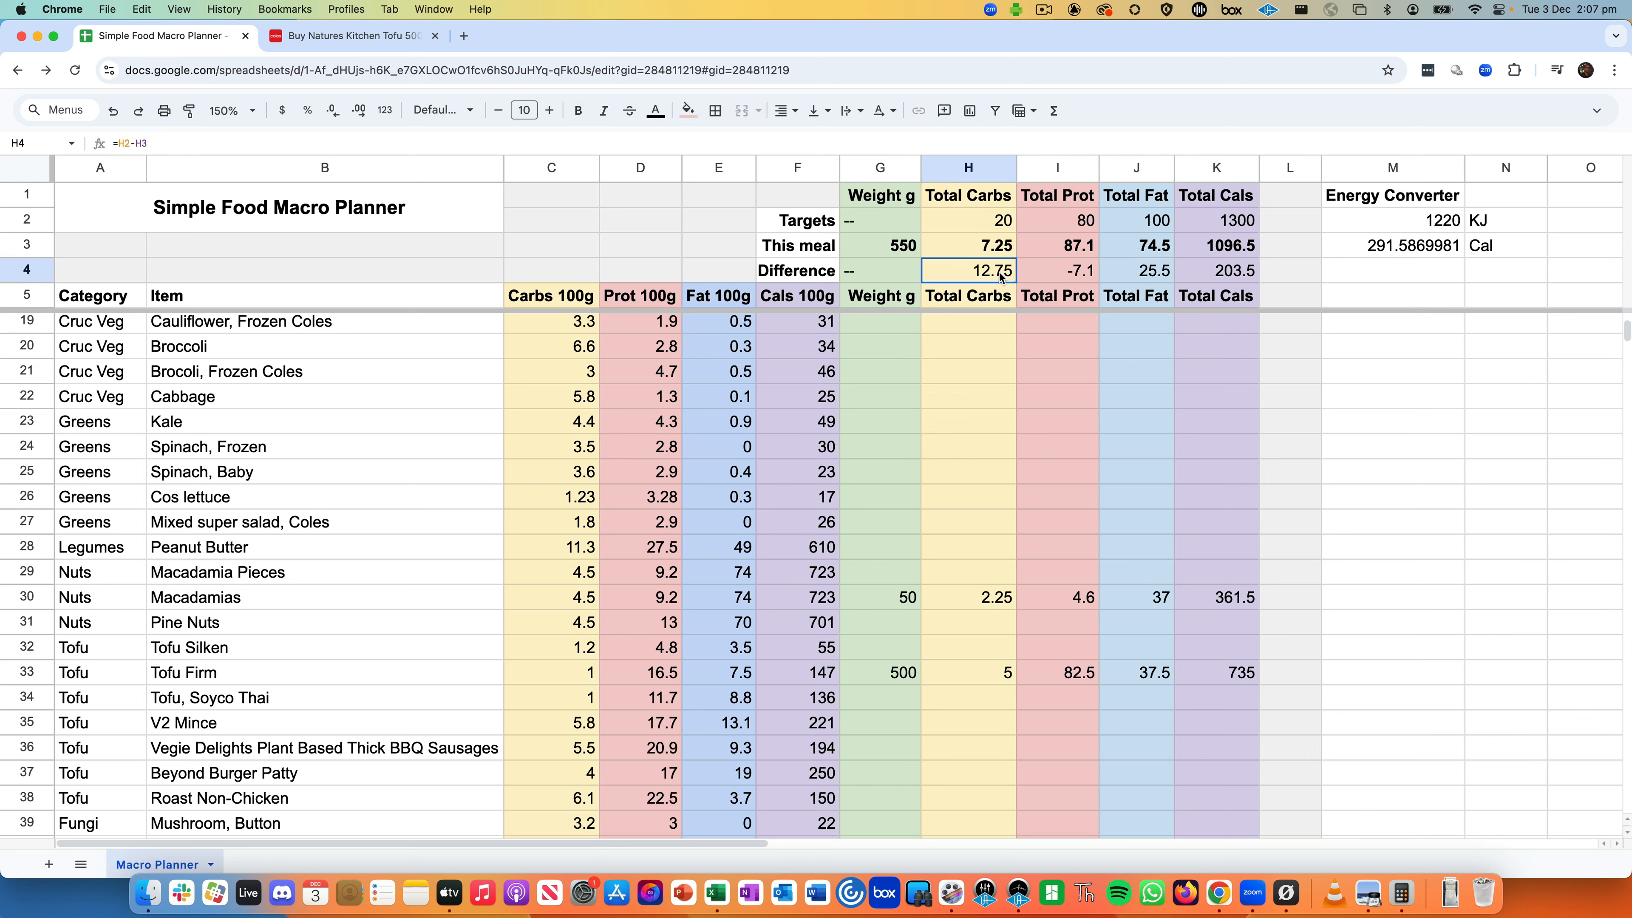
left_click(989, 243)
left_click_drag(969, 194, 969, 266)
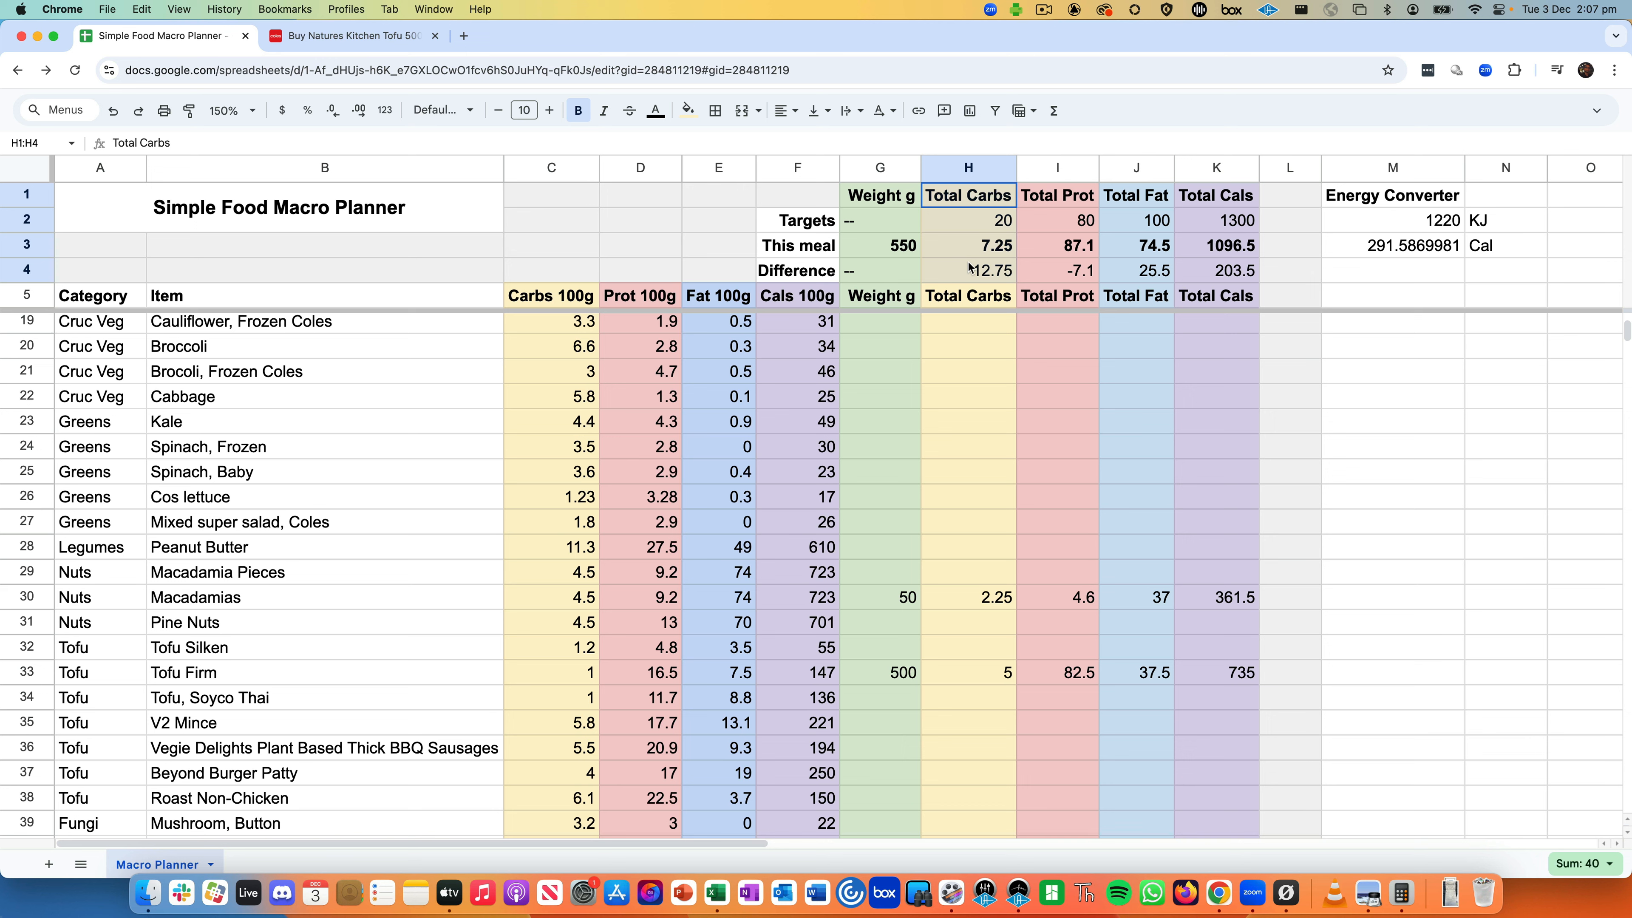
left_click(1056, 279)
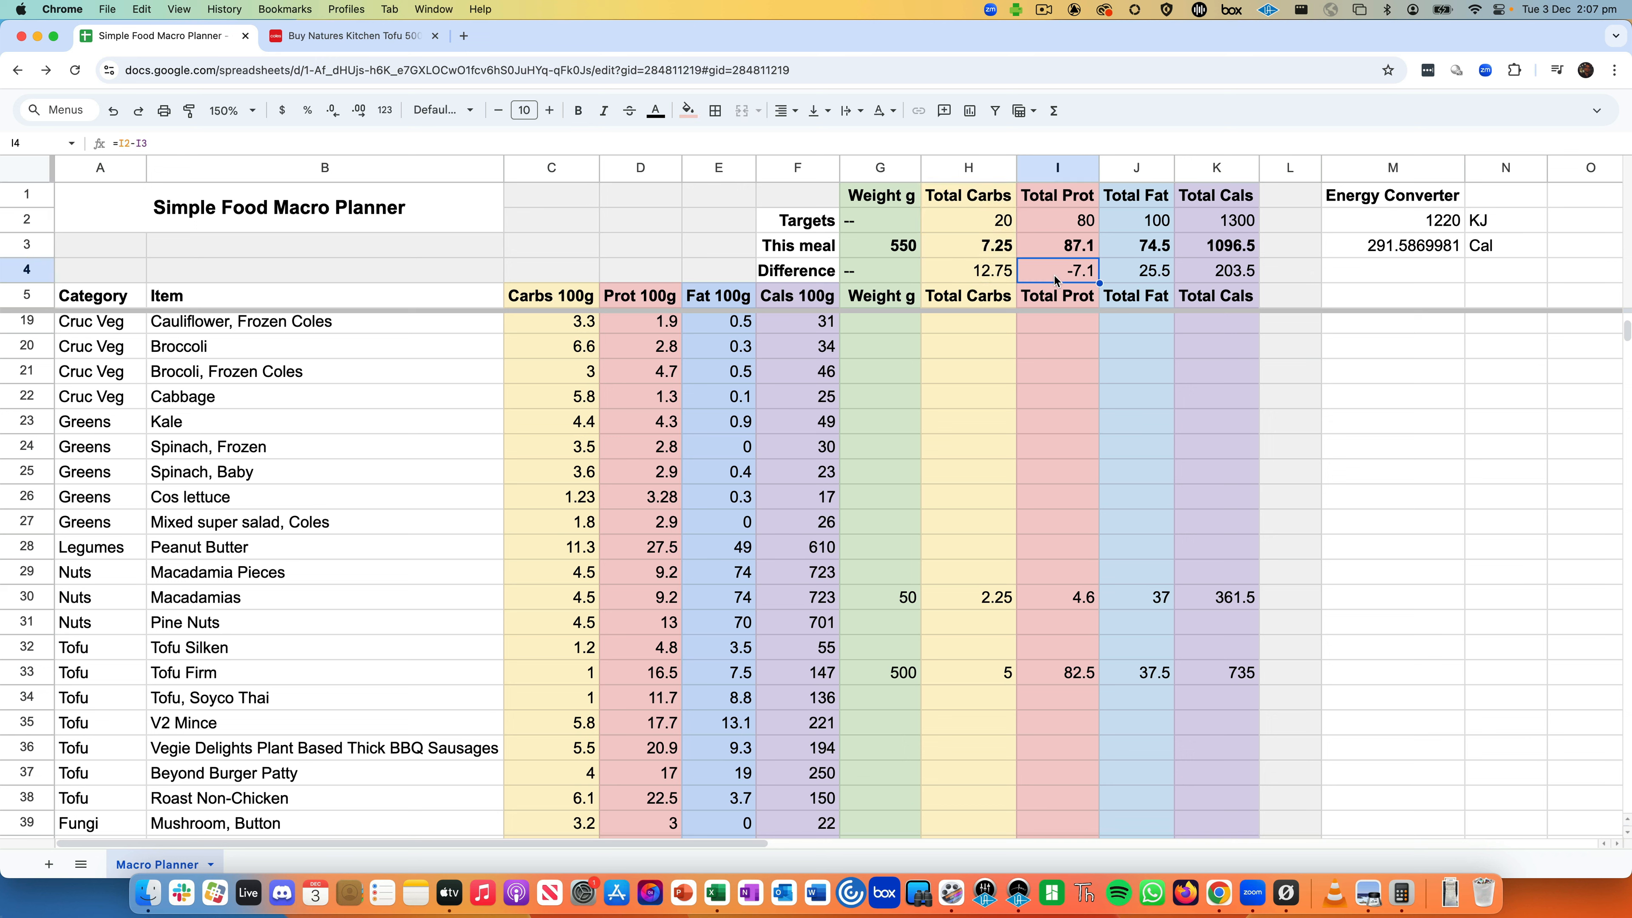
left_click(1145, 281)
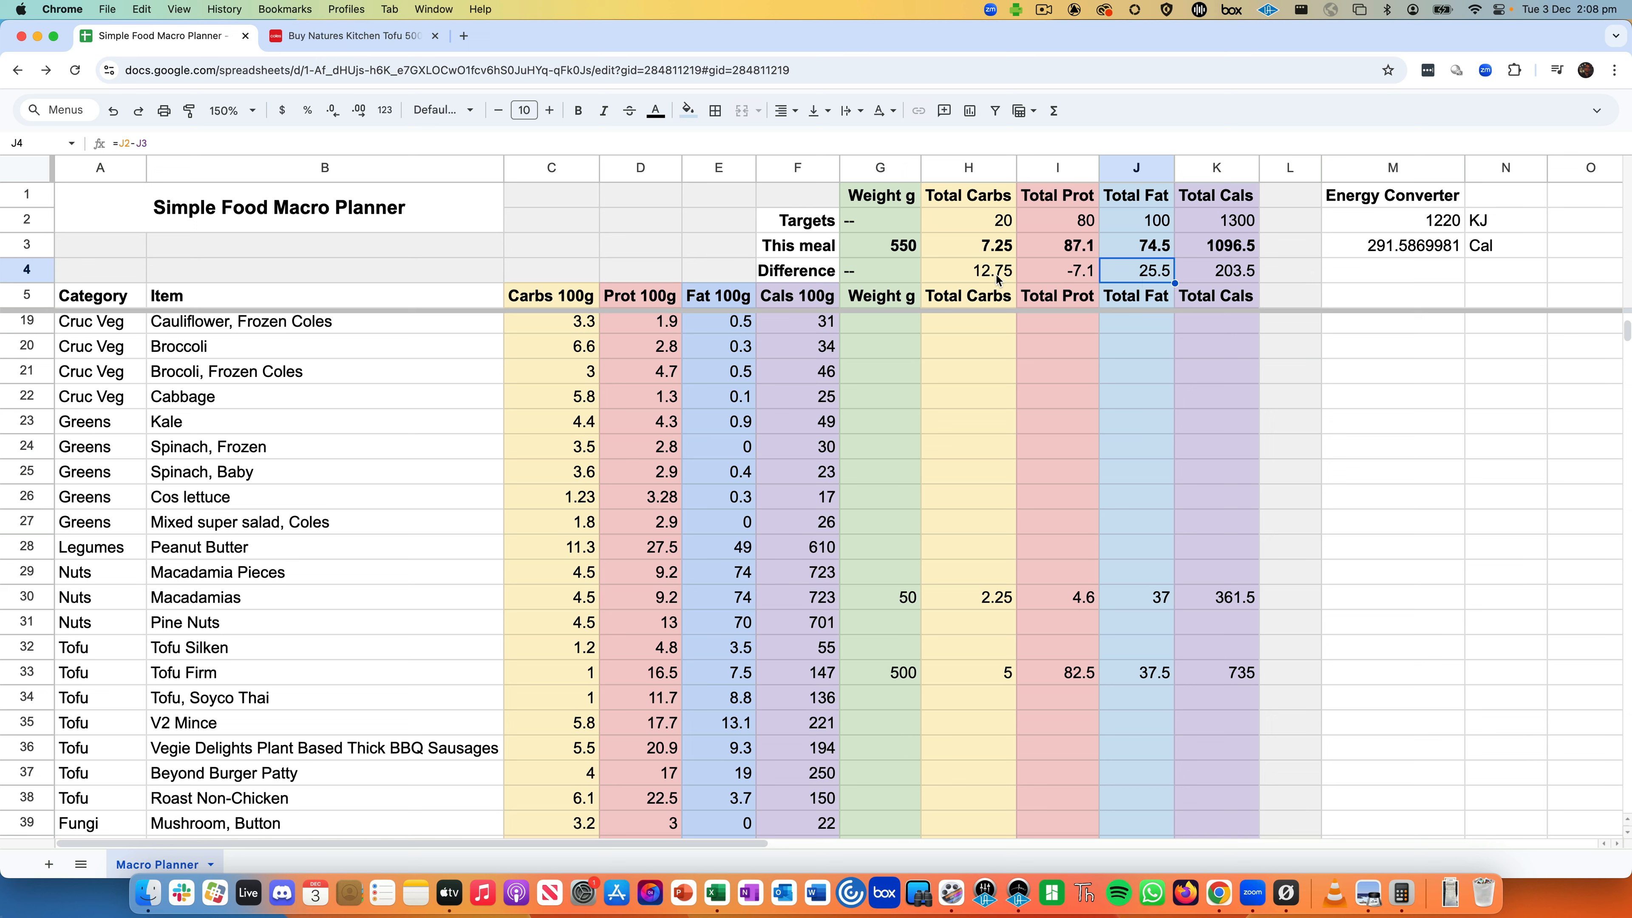
left_click(1077, 277)
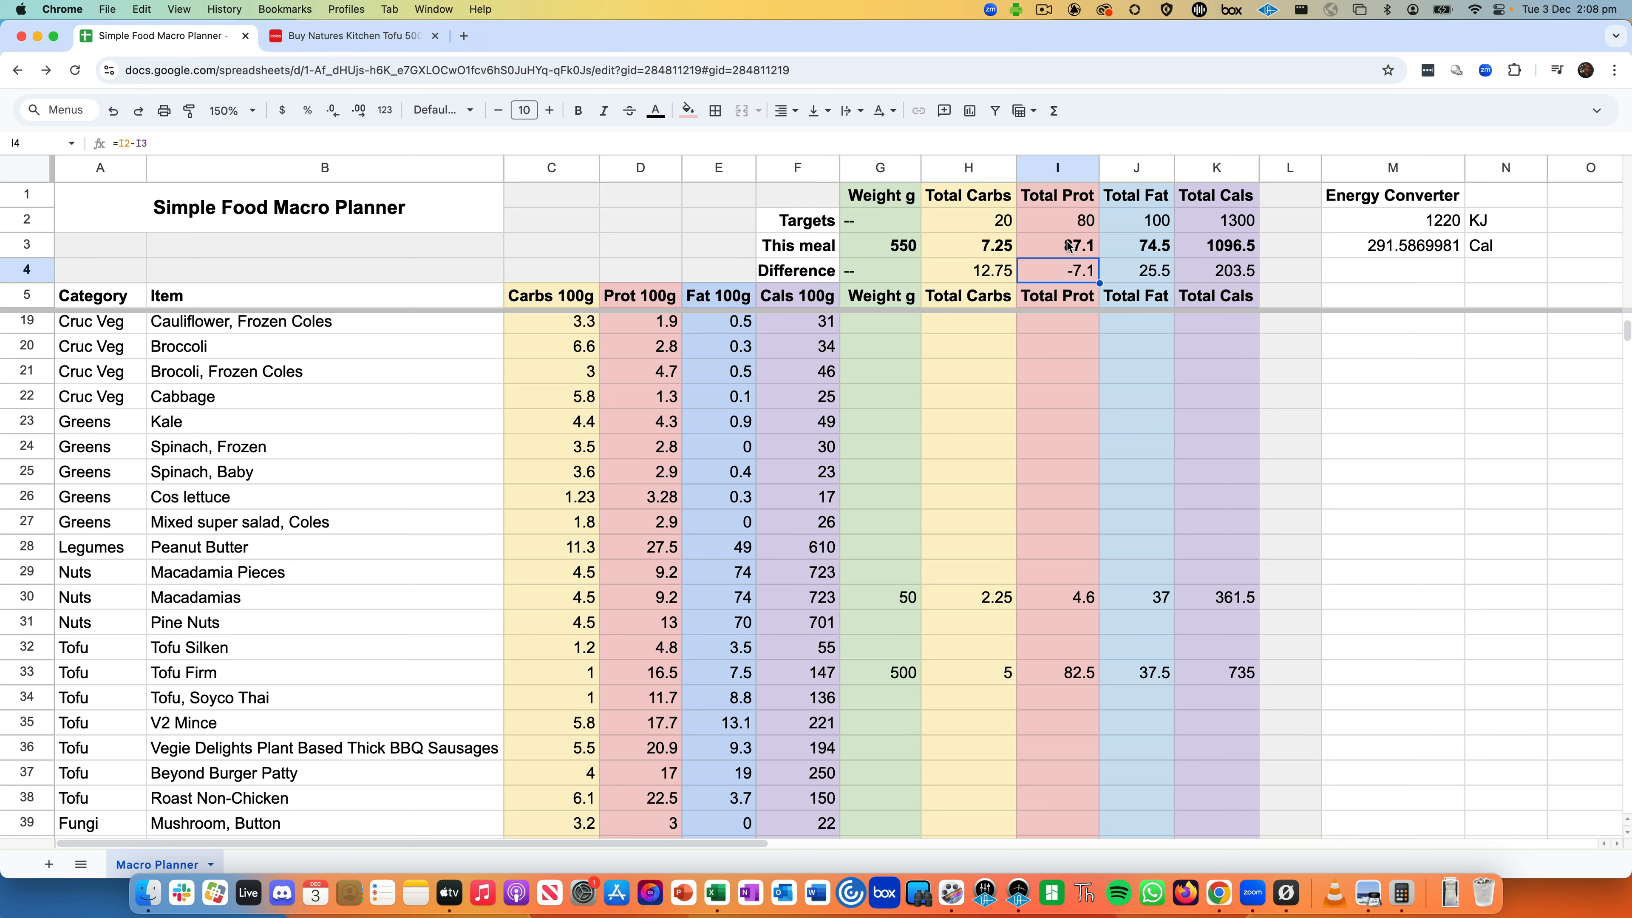
left_click(1141, 277)
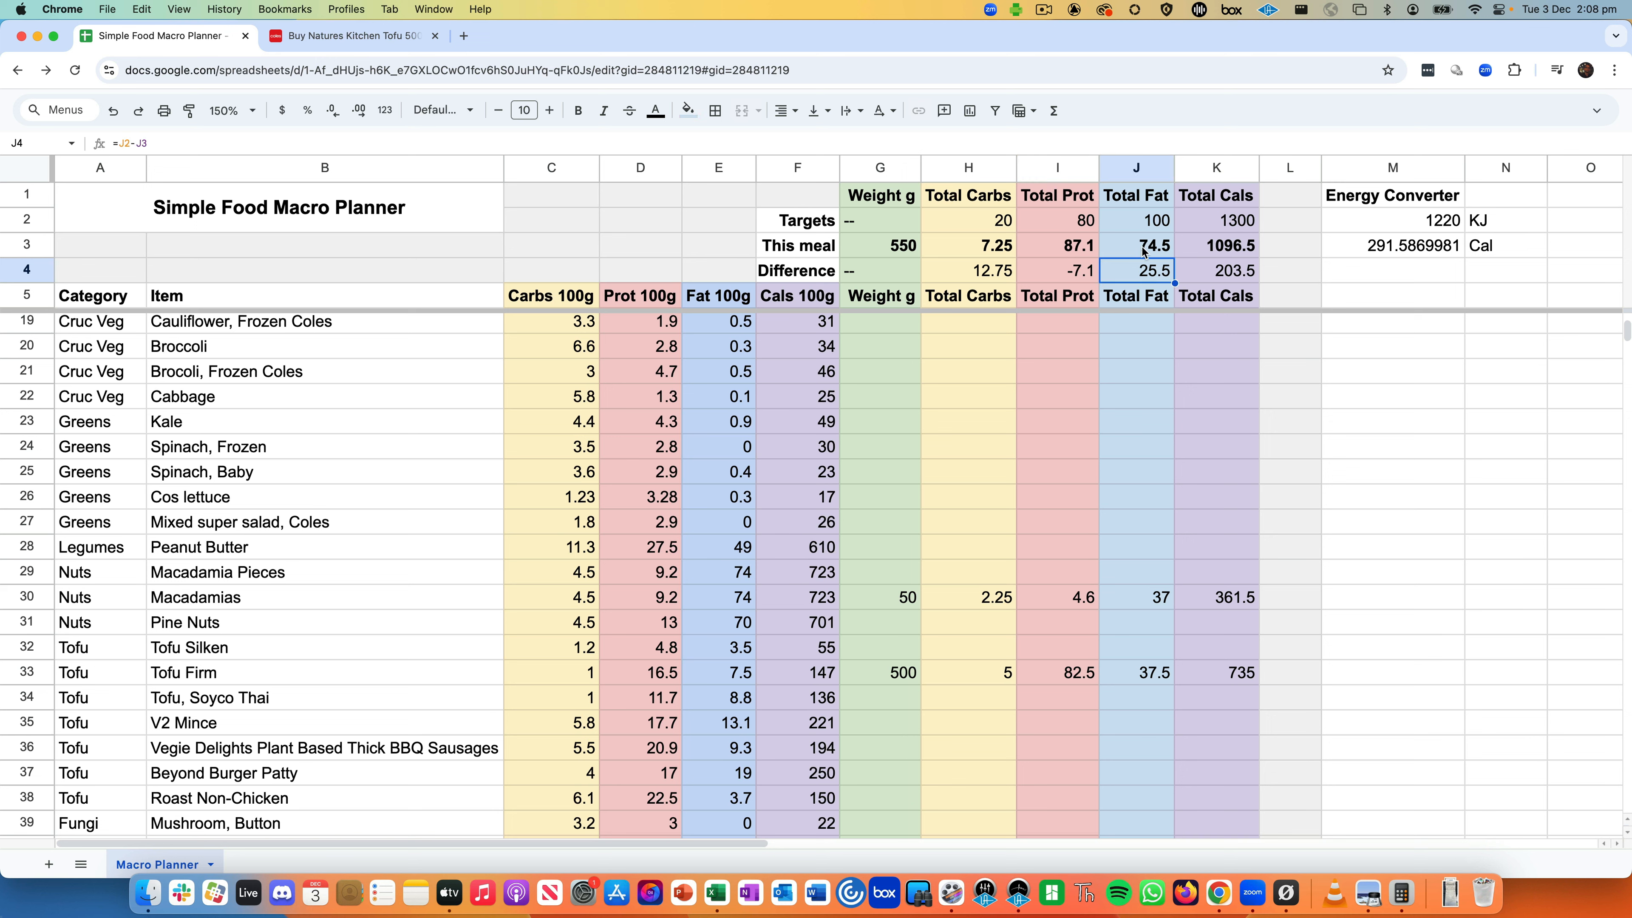
left_click(1007, 271)
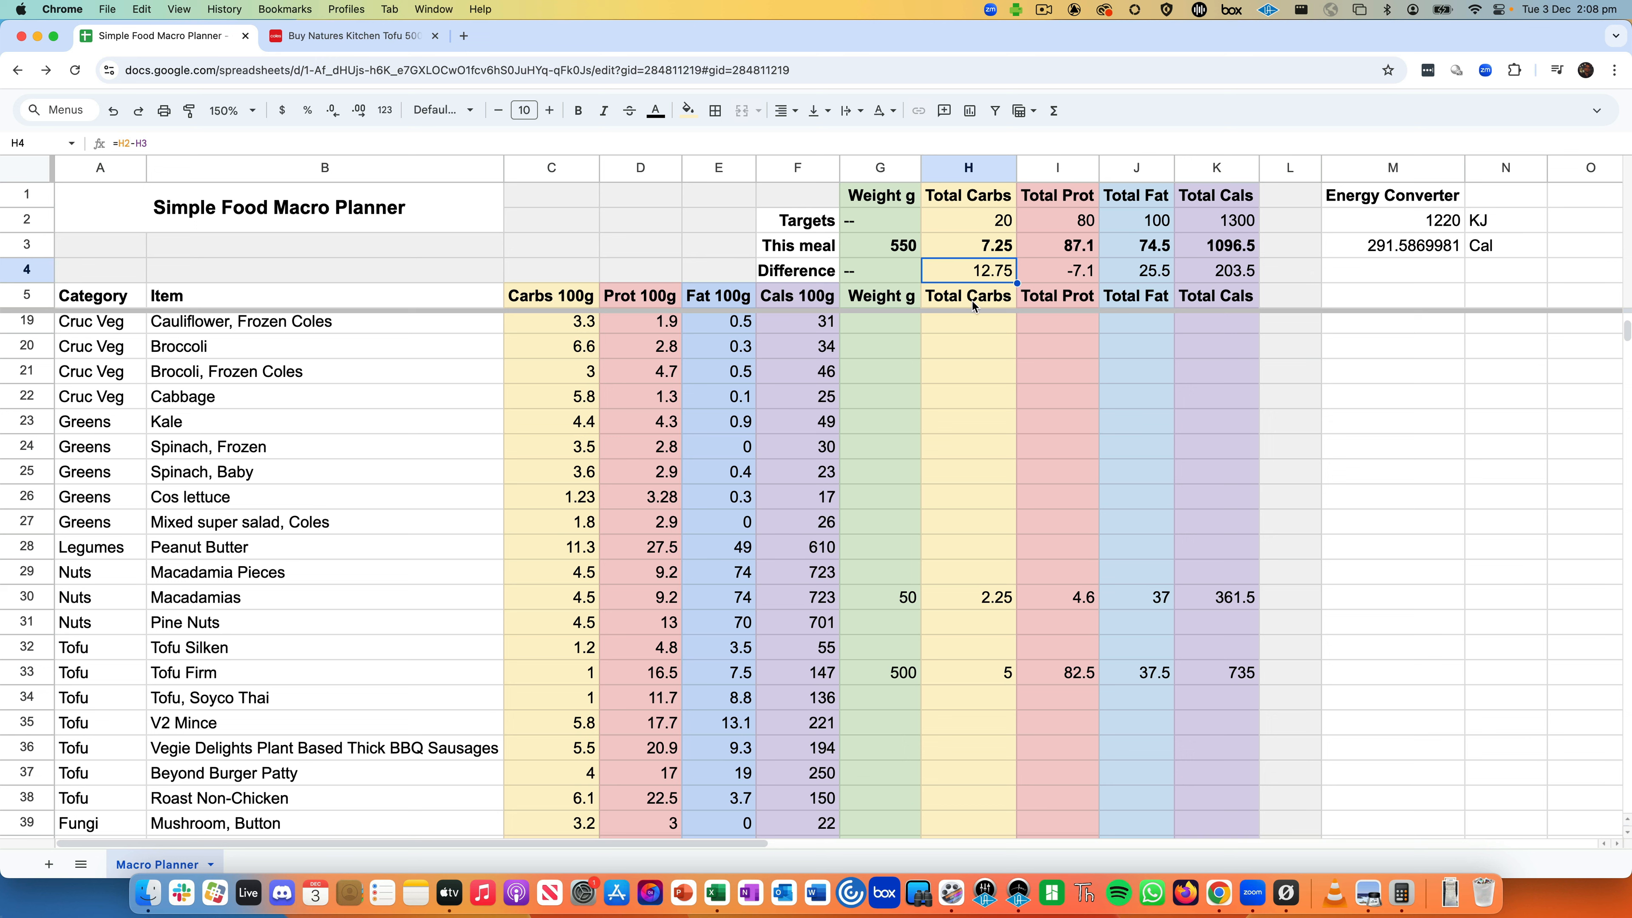
left_click(906, 597)
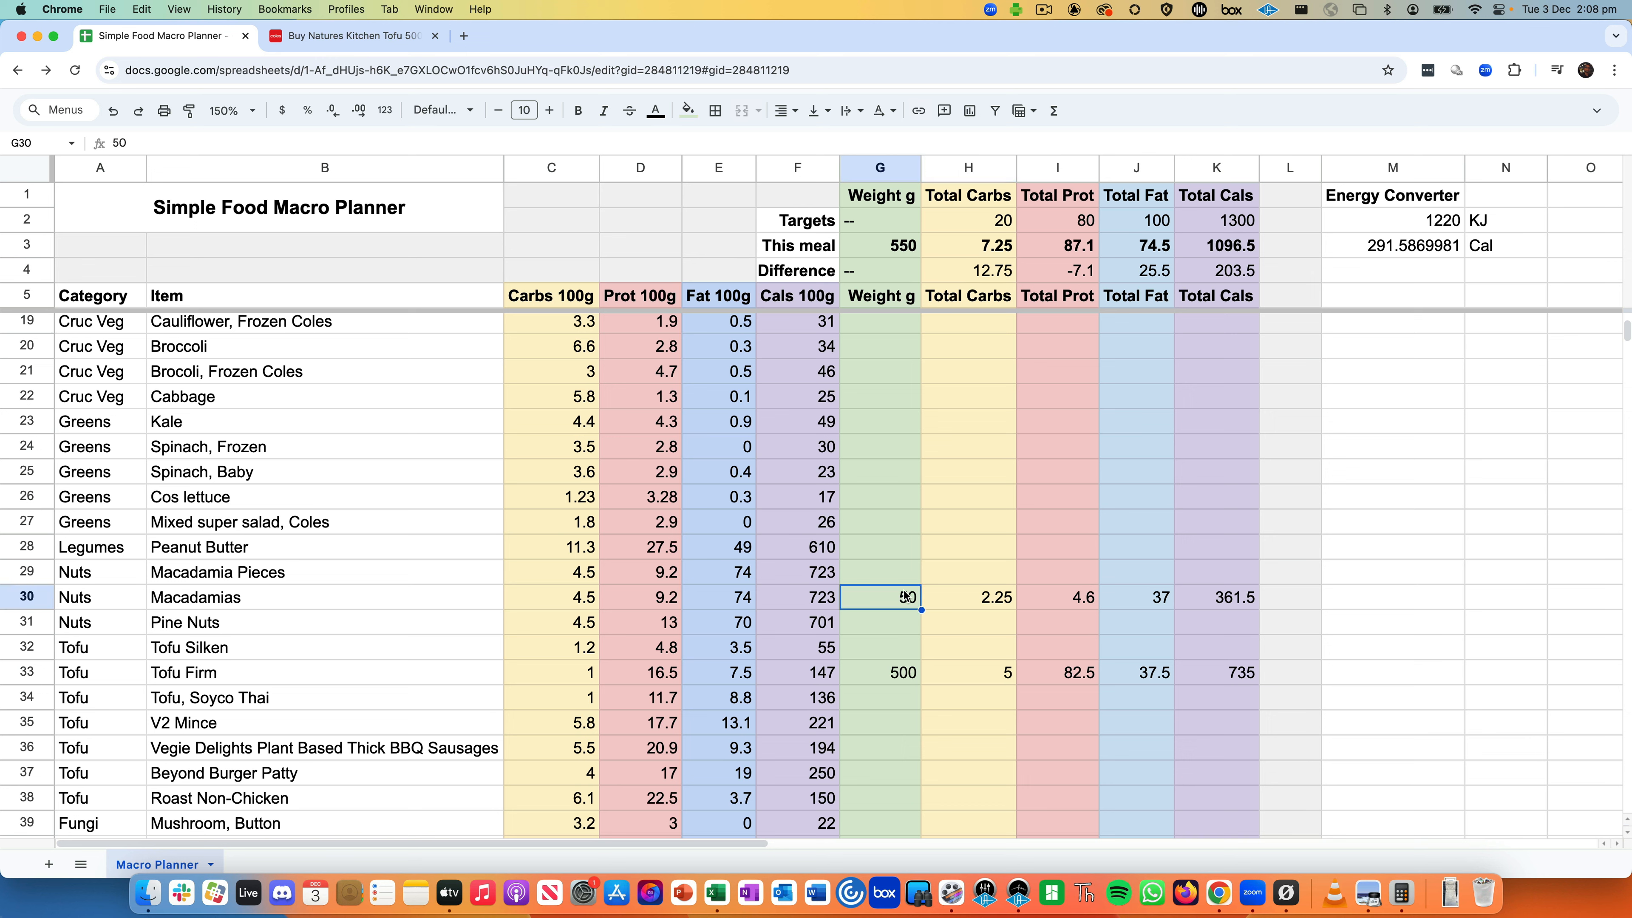
- Change the Macadamias weight to 80 g and check the meal's total calories
key("Return")
key("BackSpace")
key("BackSpace")
type("80")
key("Return")
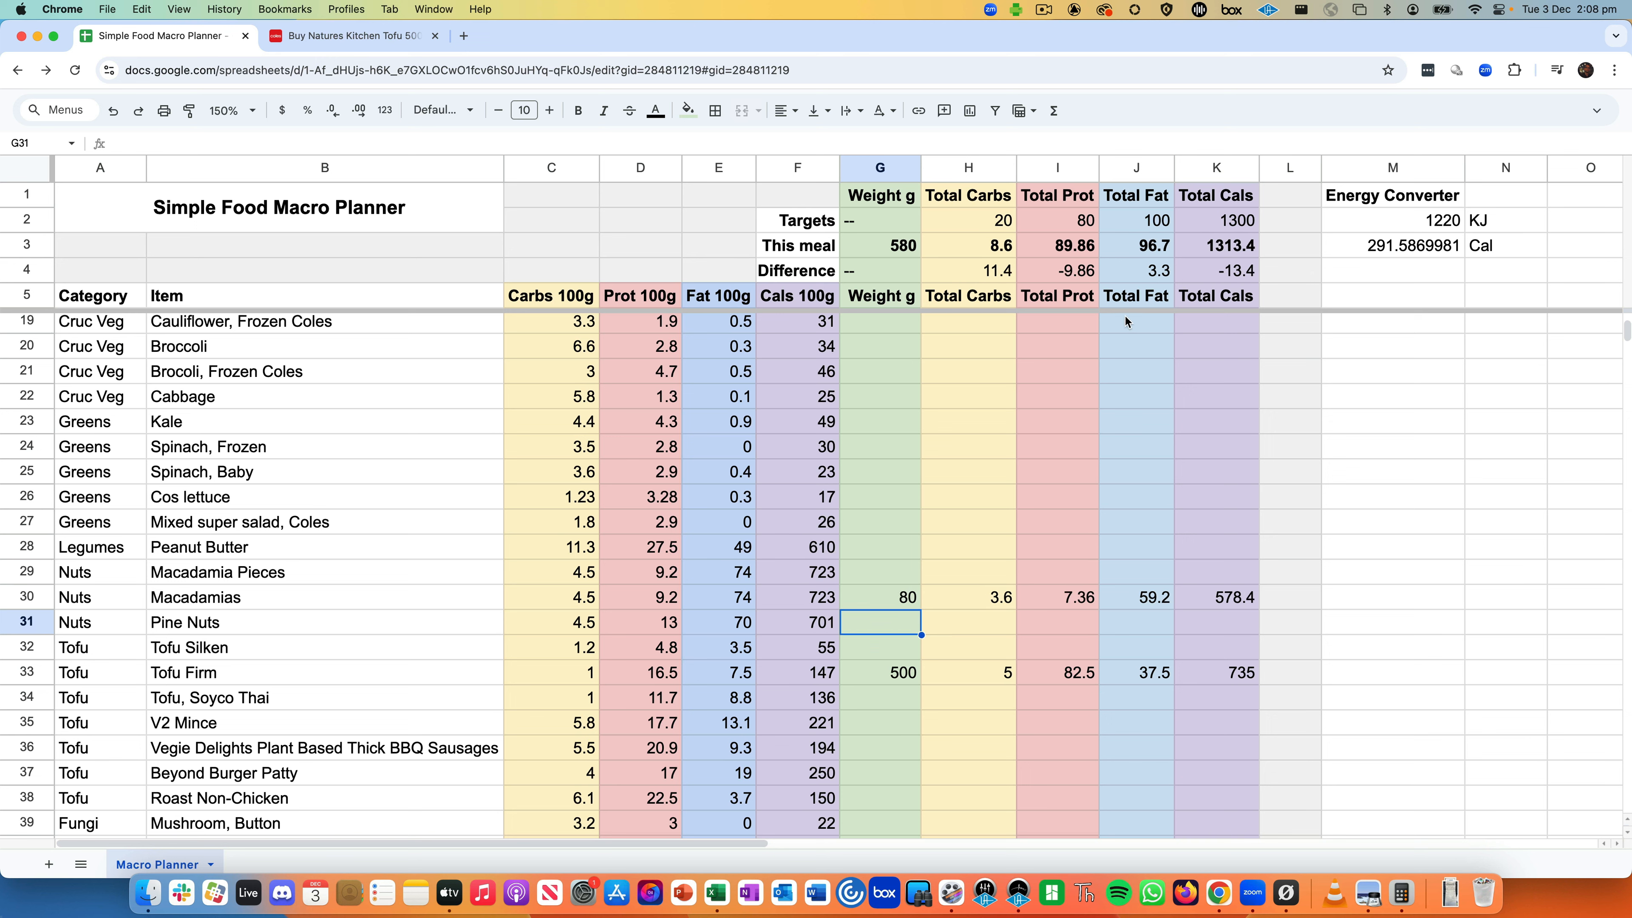
left_click(1199, 249)
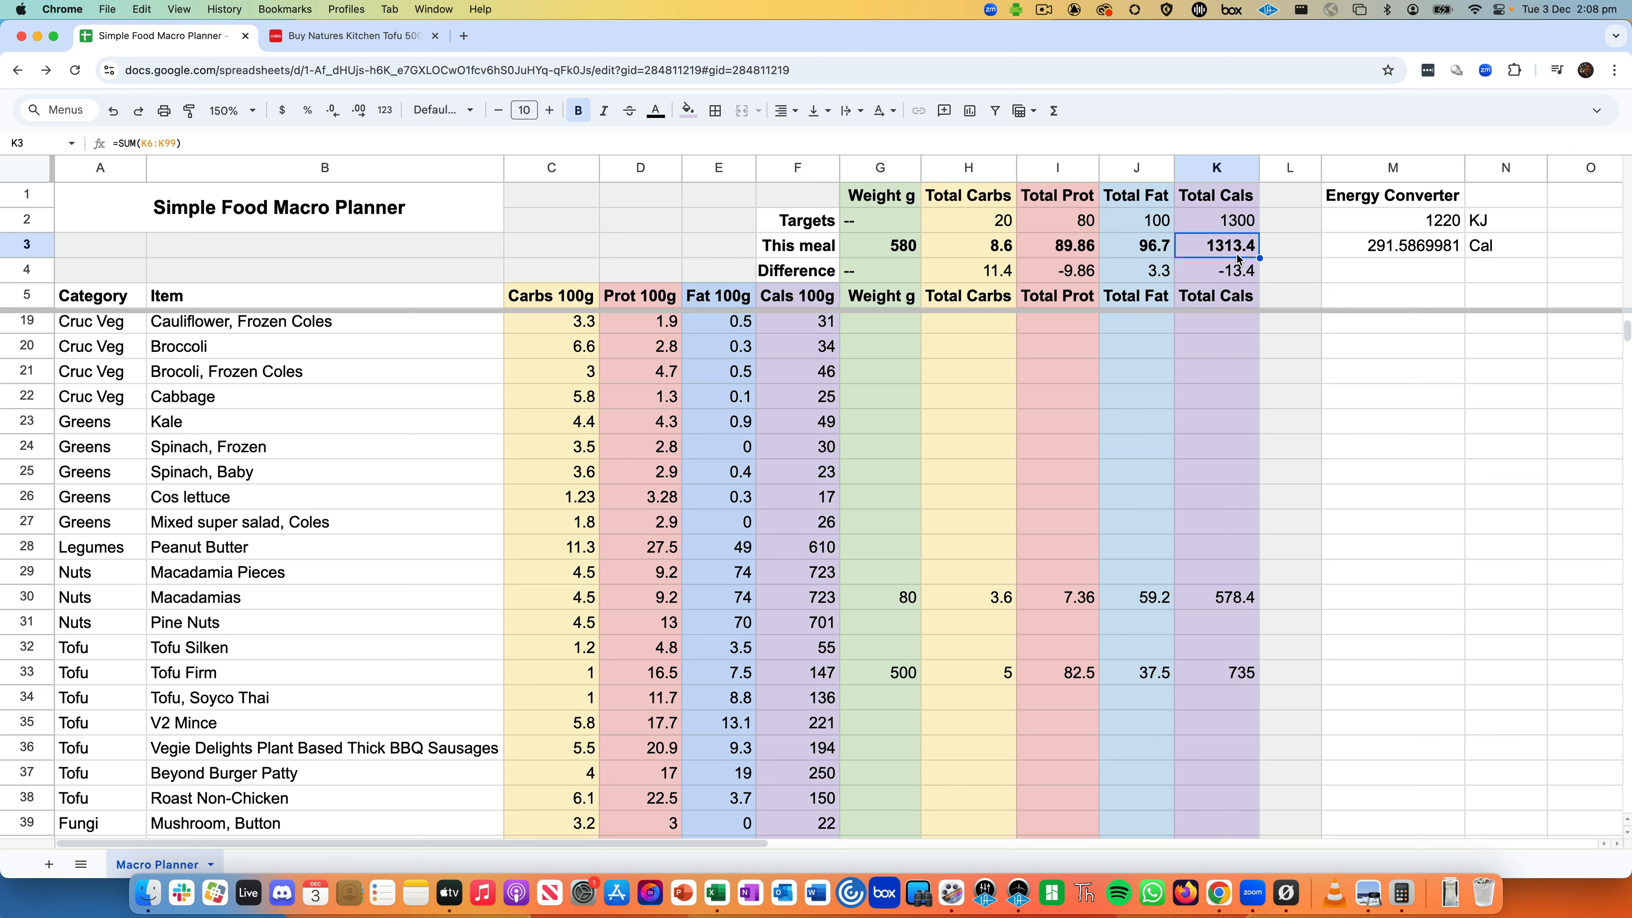
- Set Macadamias to 75 g and review totals: 1277.25 calories, 93 fat, 89.4 protein, 8.375 carbs
left_click(897, 605)
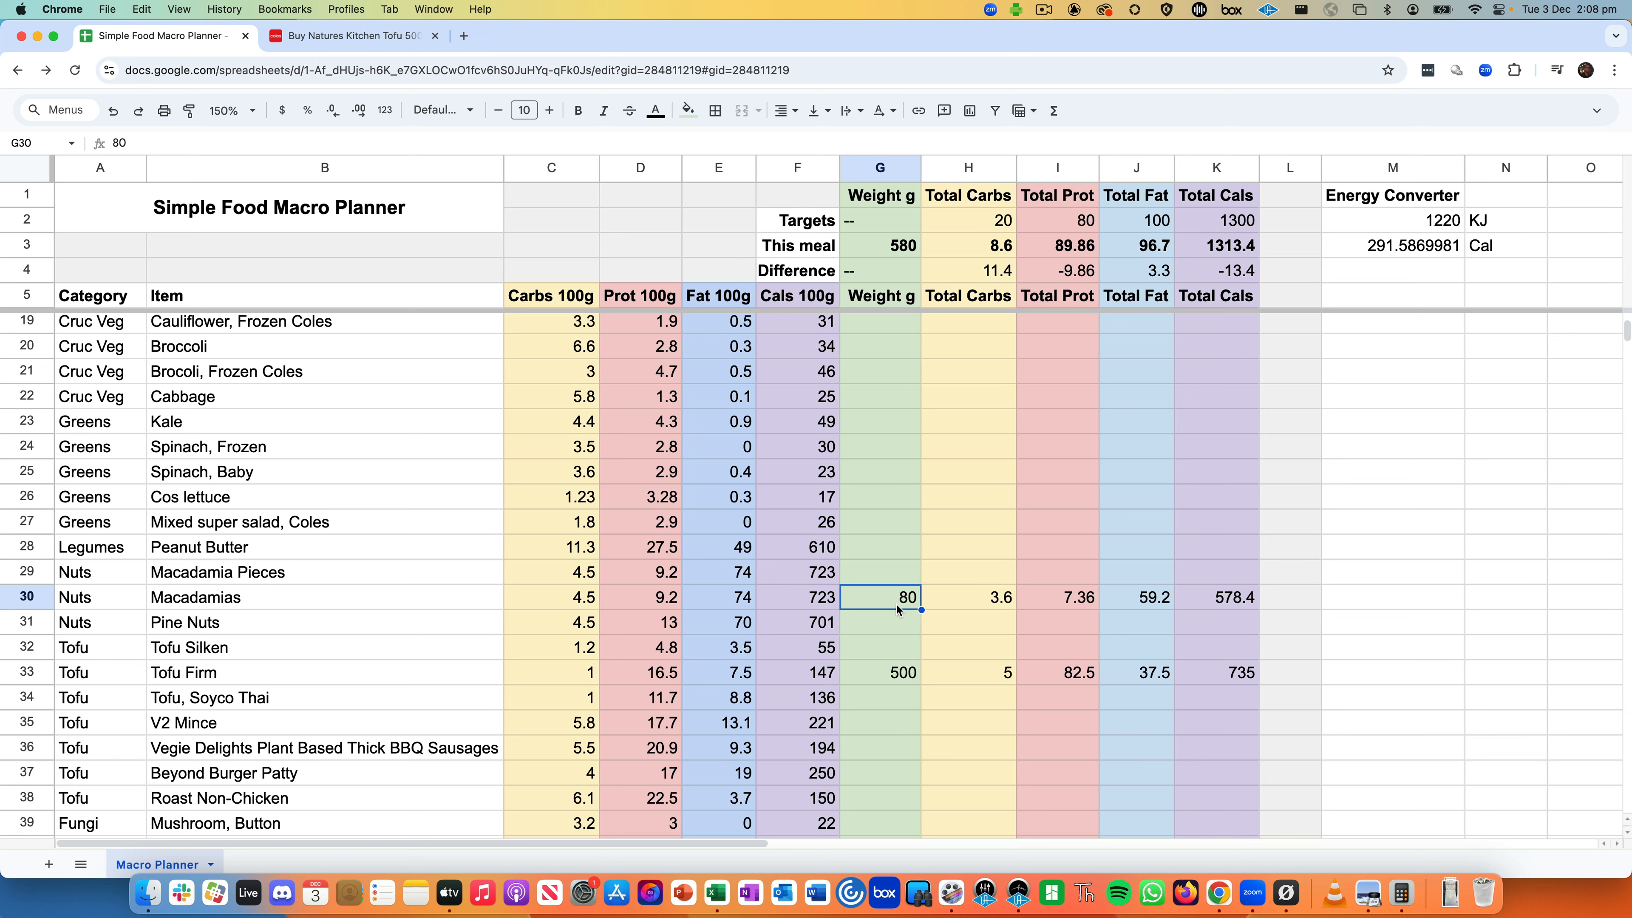
type("75")
key("Return")
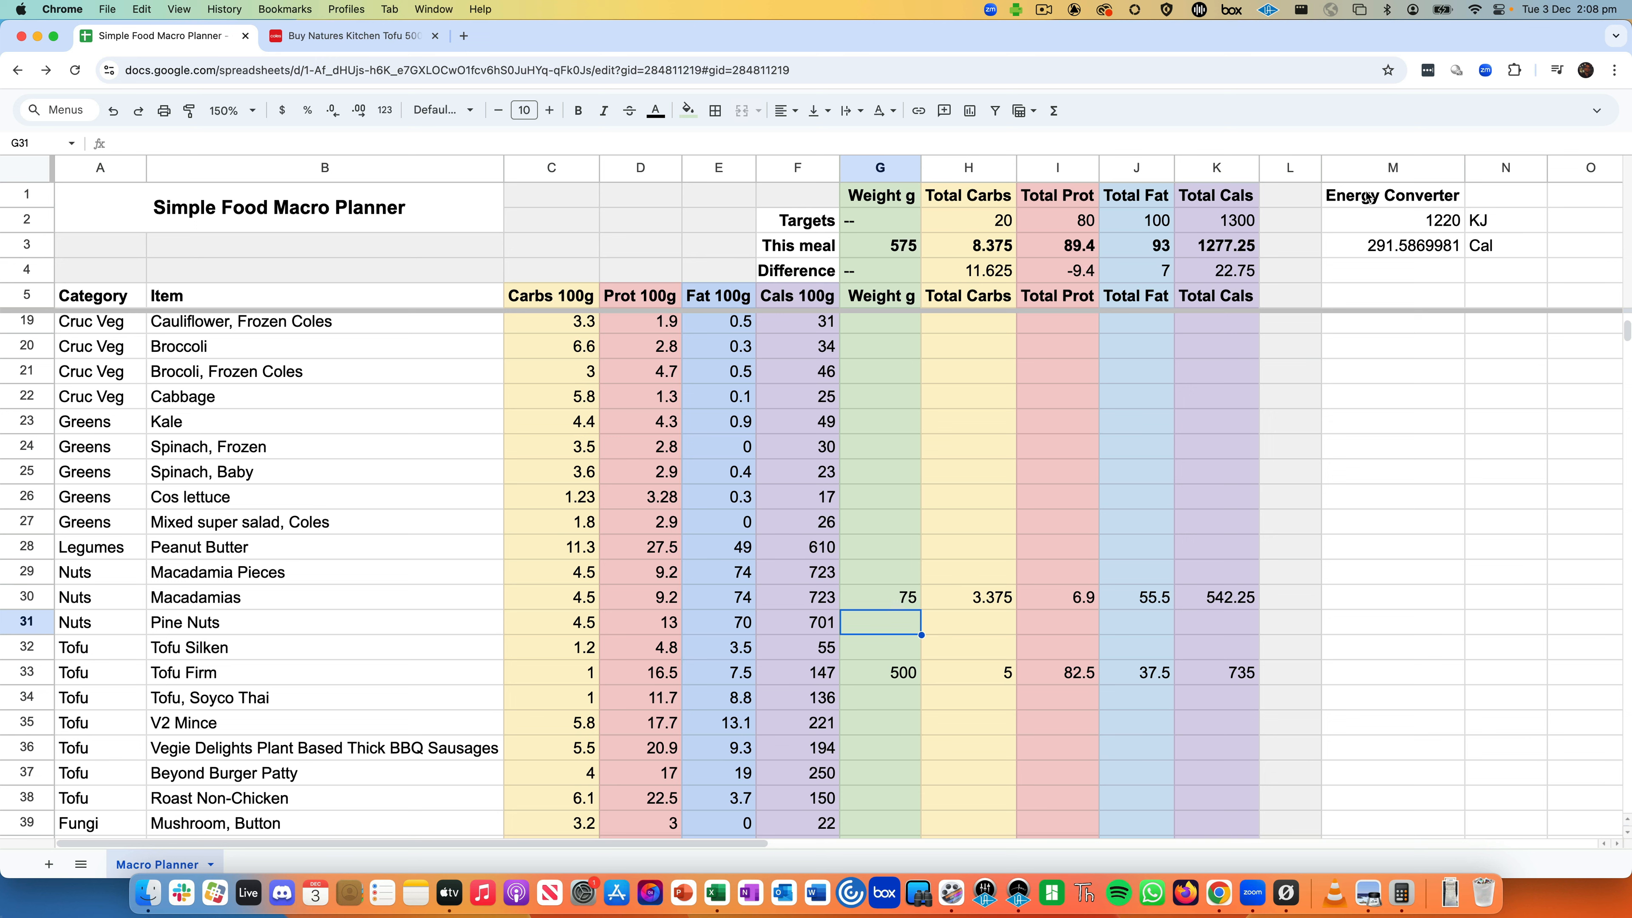
left_click(1223, 252)
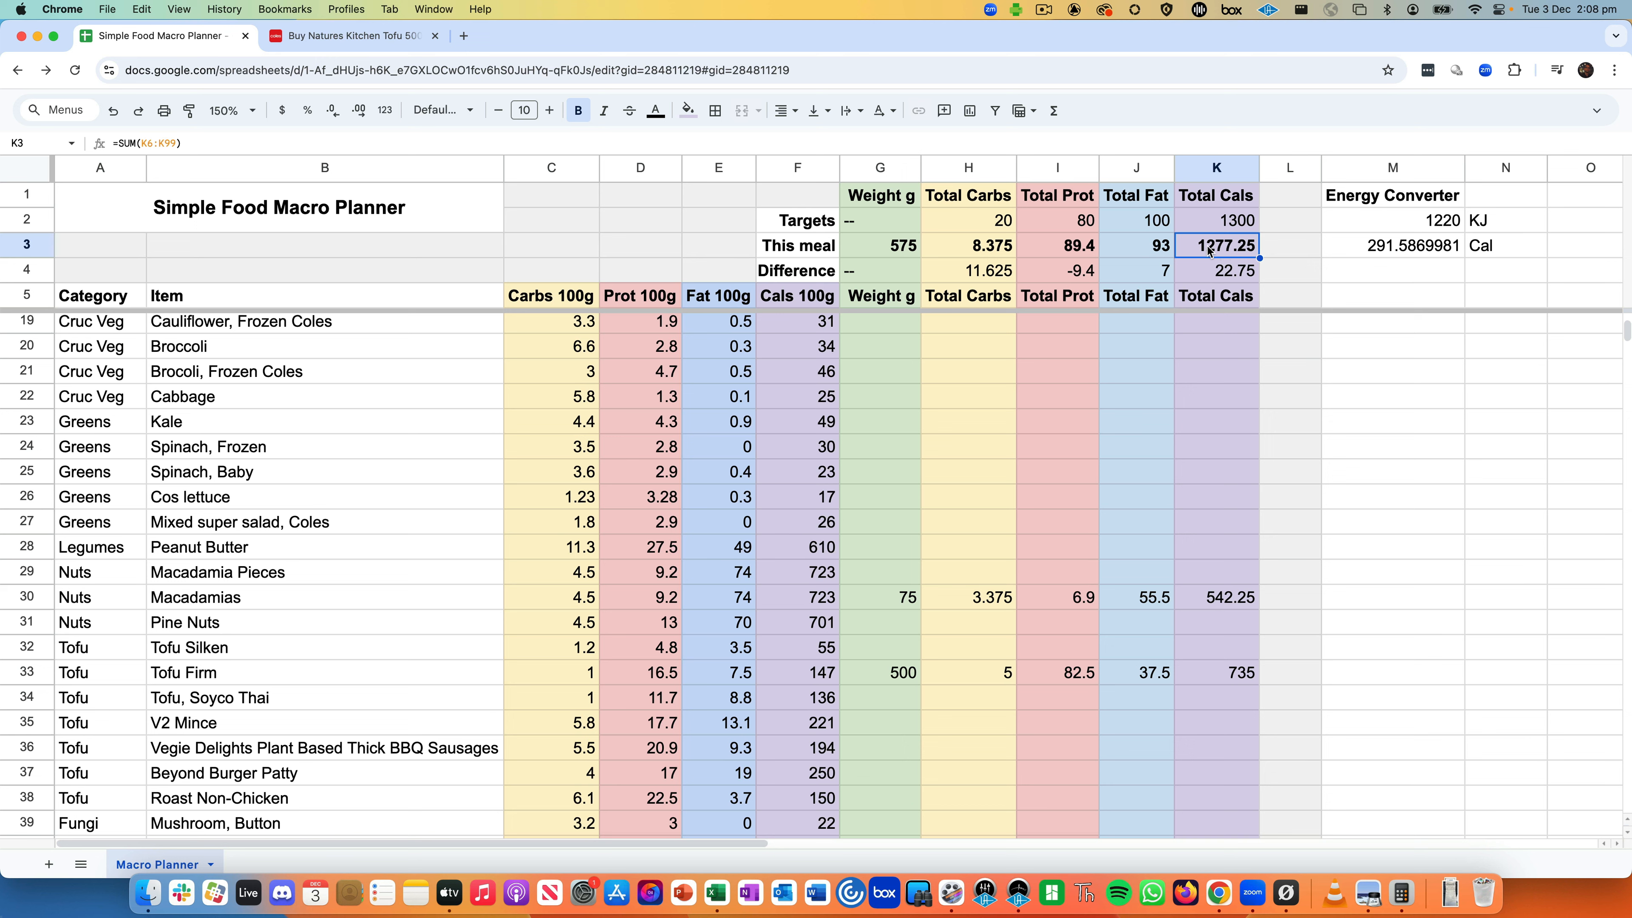
left_click(1151, 255)
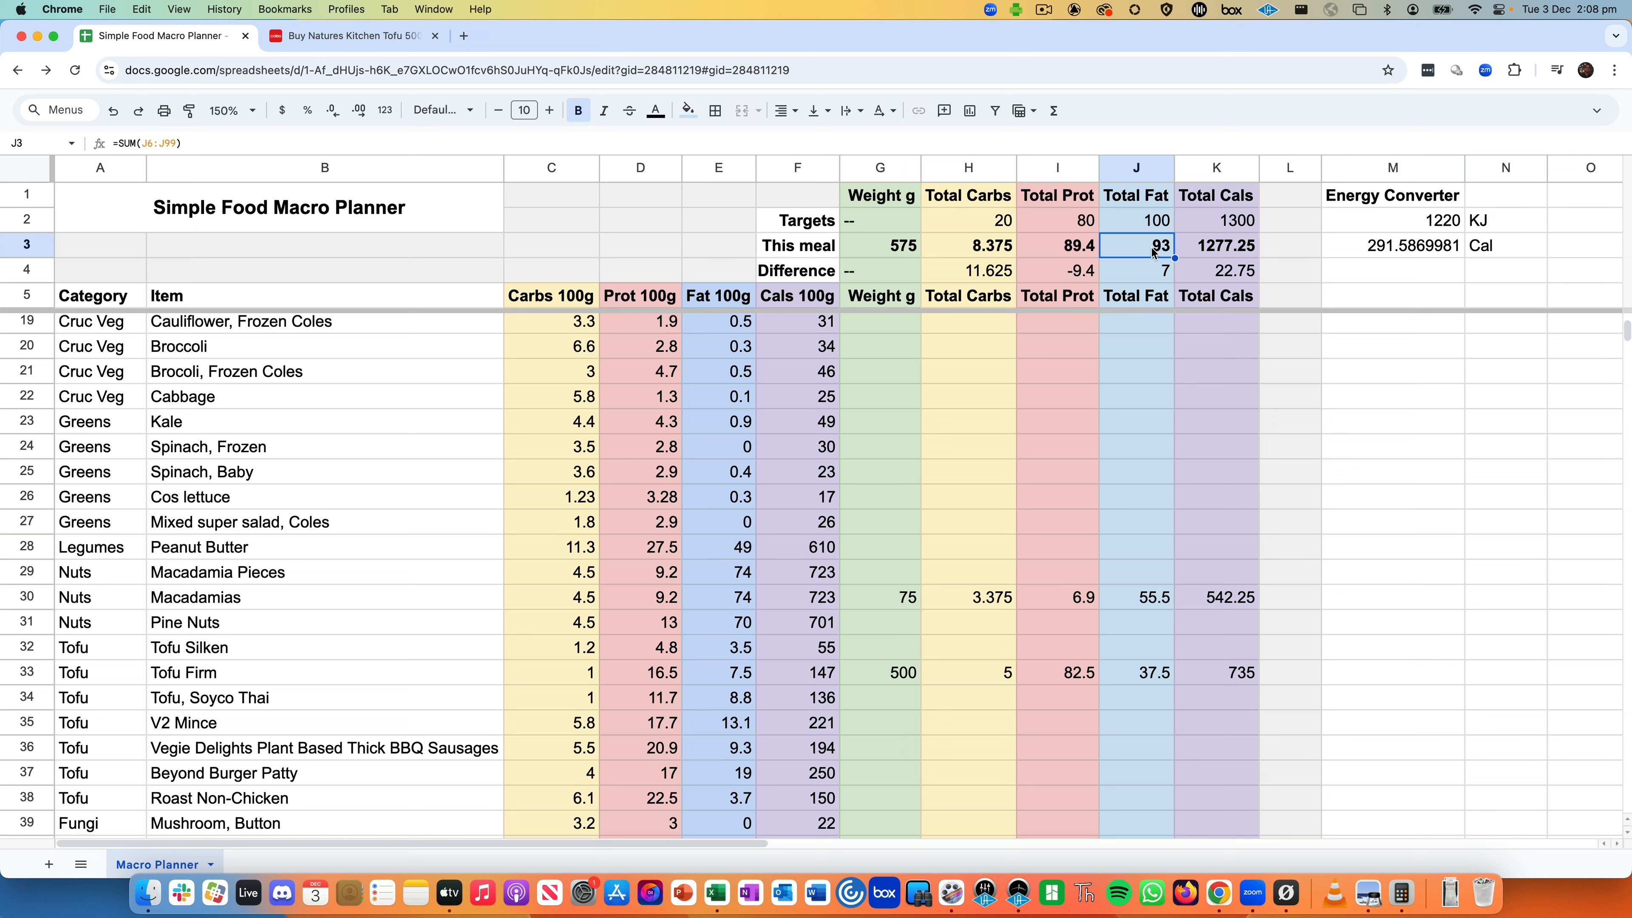
left_click(1076, 251)
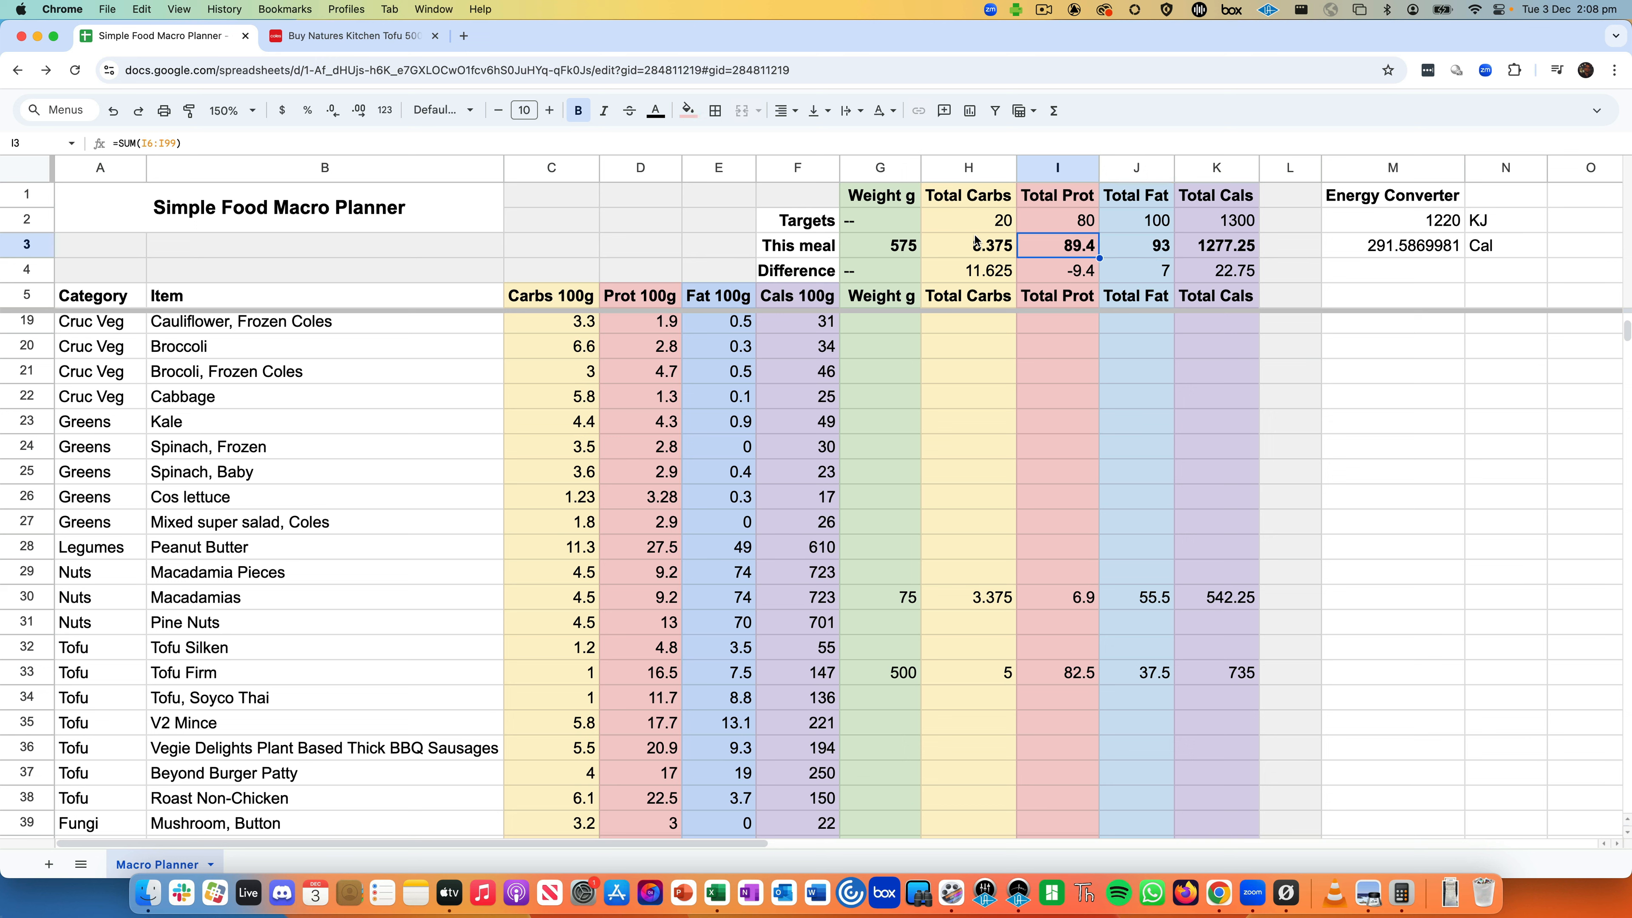
left_click(952, 254)
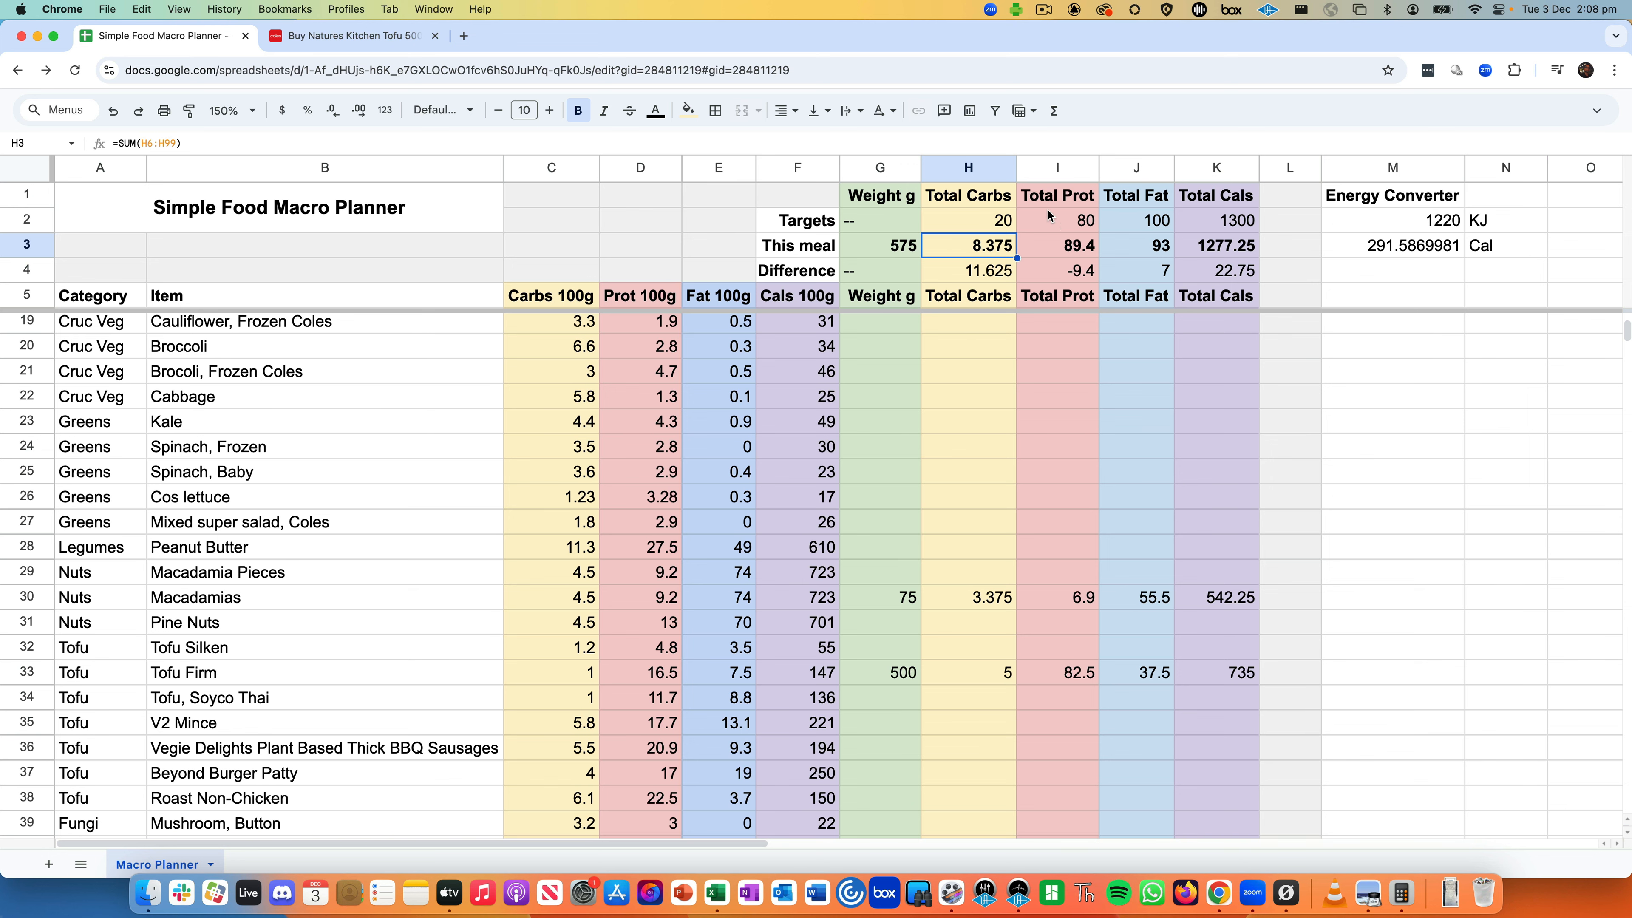
scroll(950, 614, "down", 1)
scroll(938, 604, "down", 4)
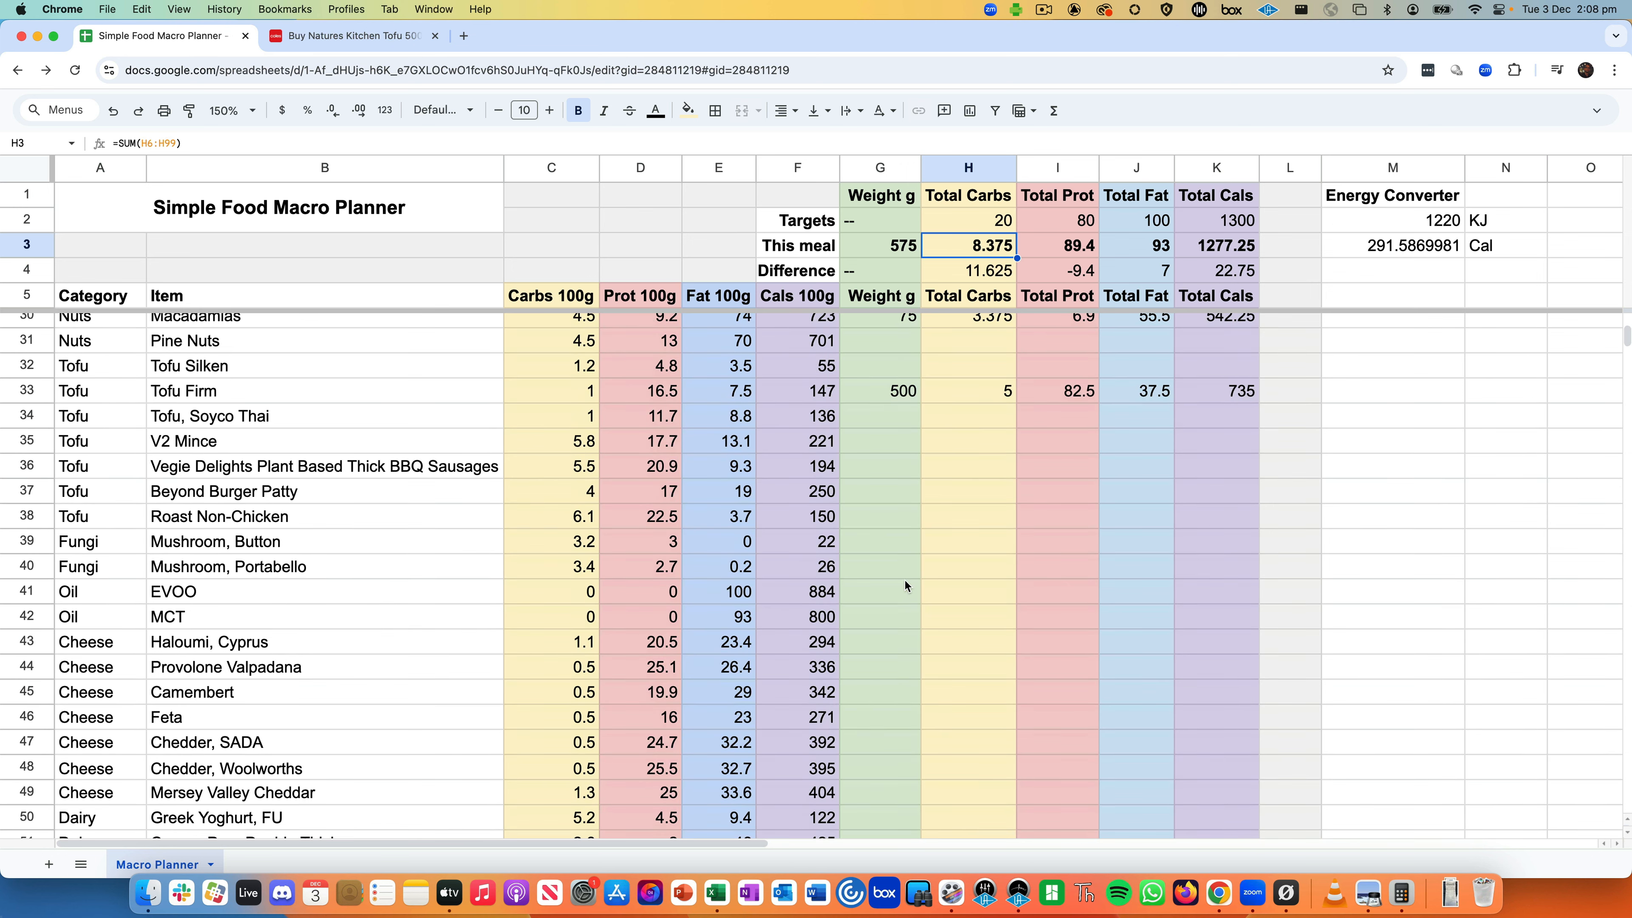
scroll(891, 640, "down", 3)
scroll(880, 502, "down", 4)
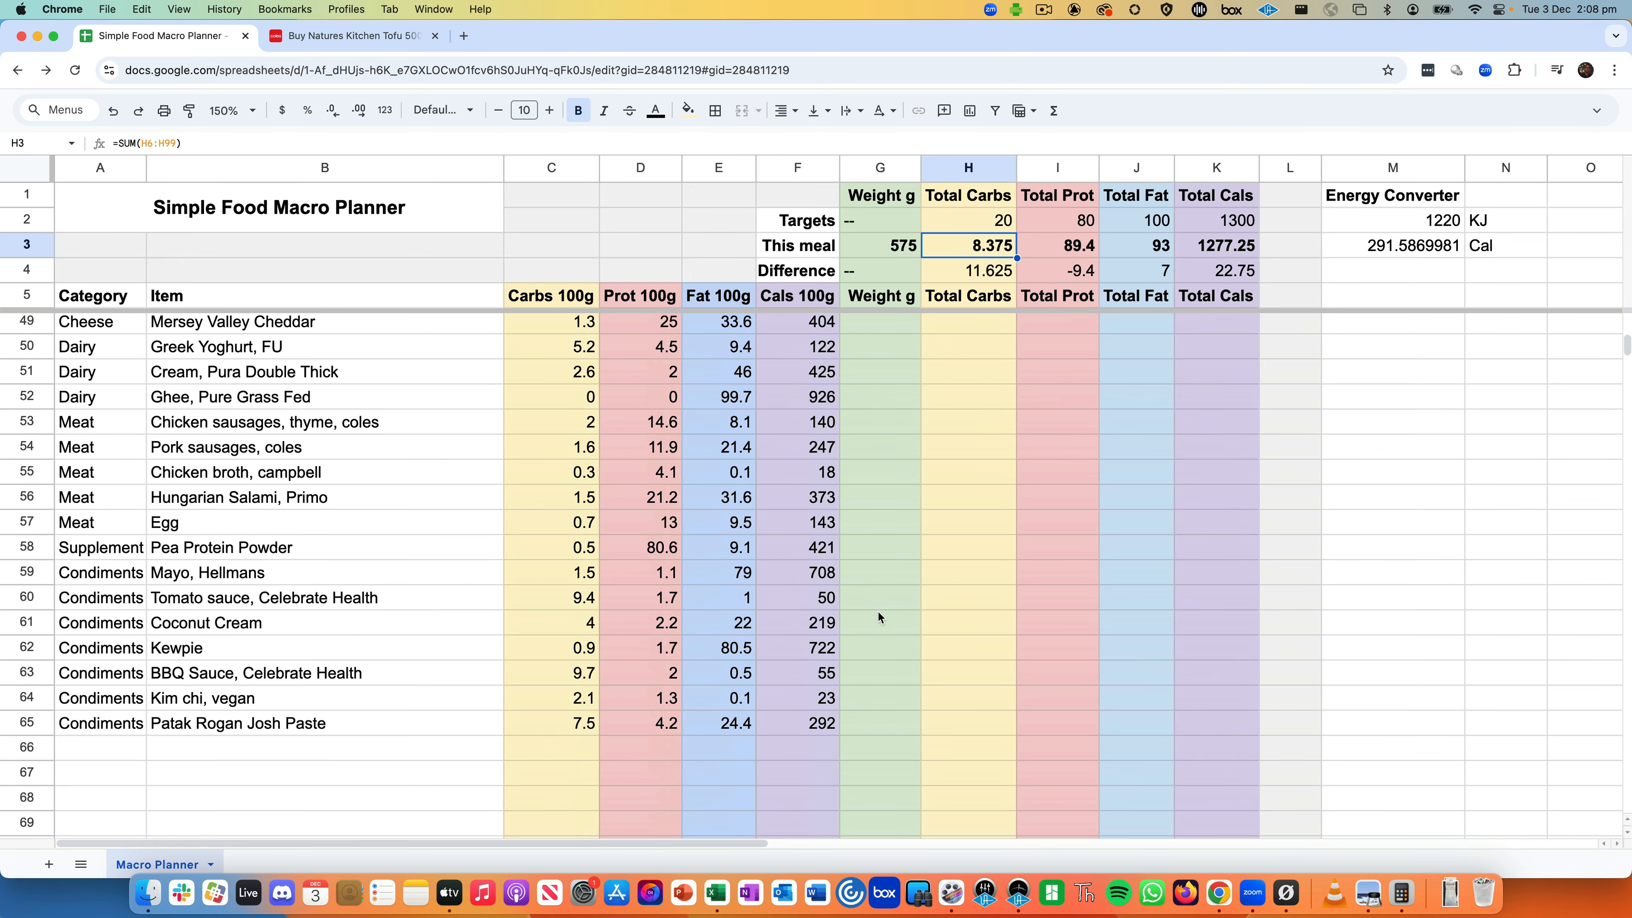
scroll(879, 616, "up", 15)
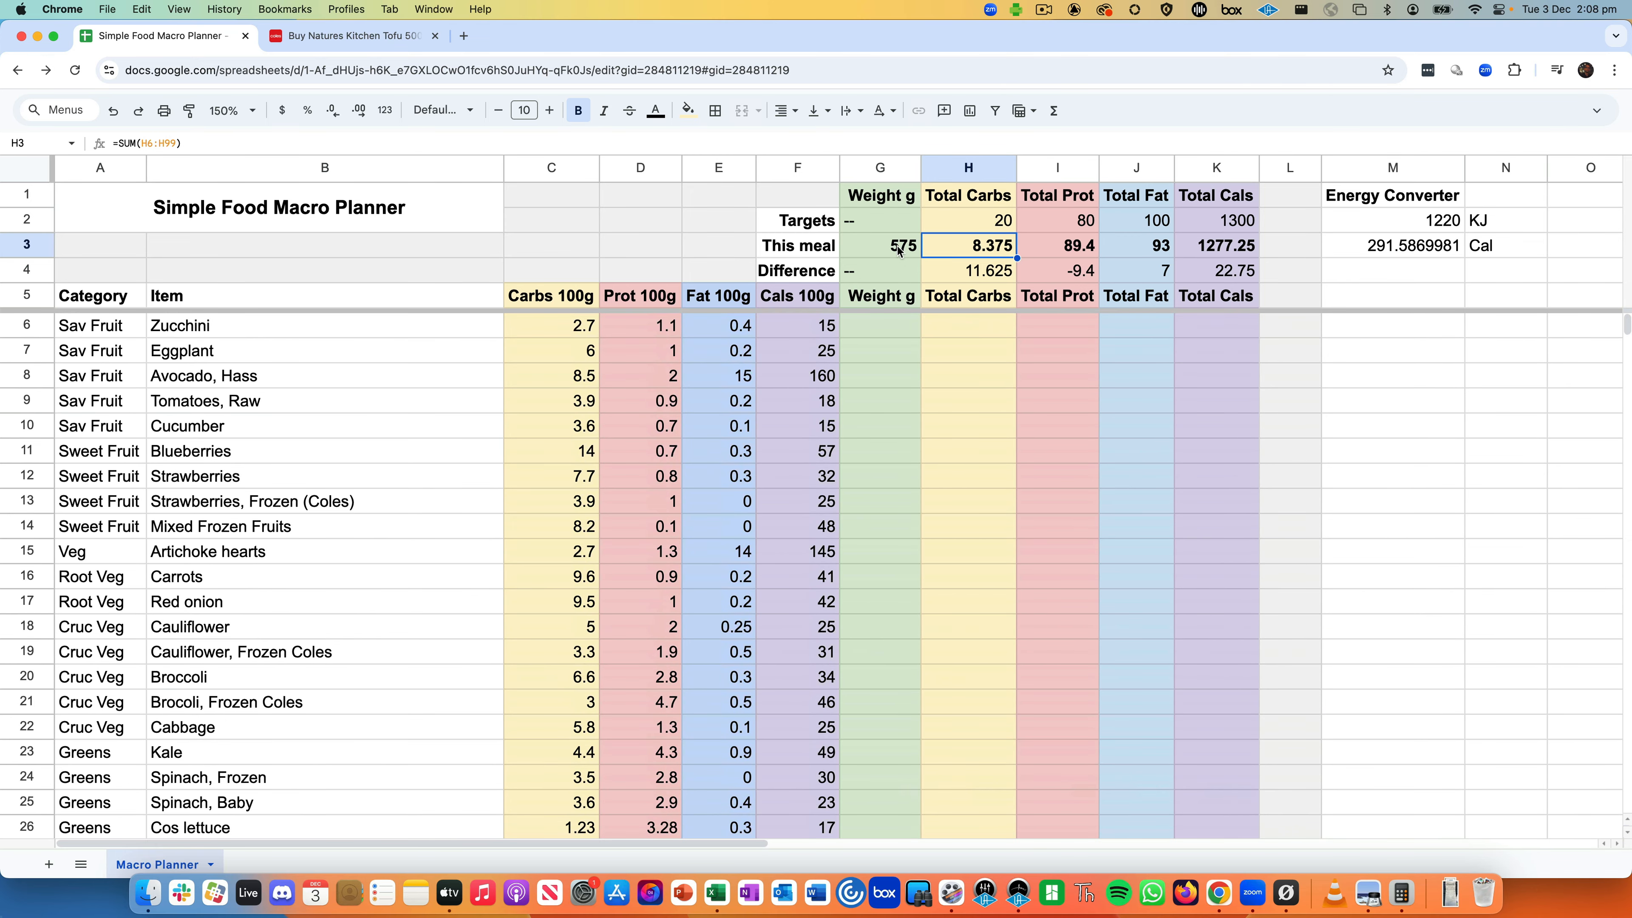
left_click_drag(899, 250, 1224, 270)
left_click(1226, 274)
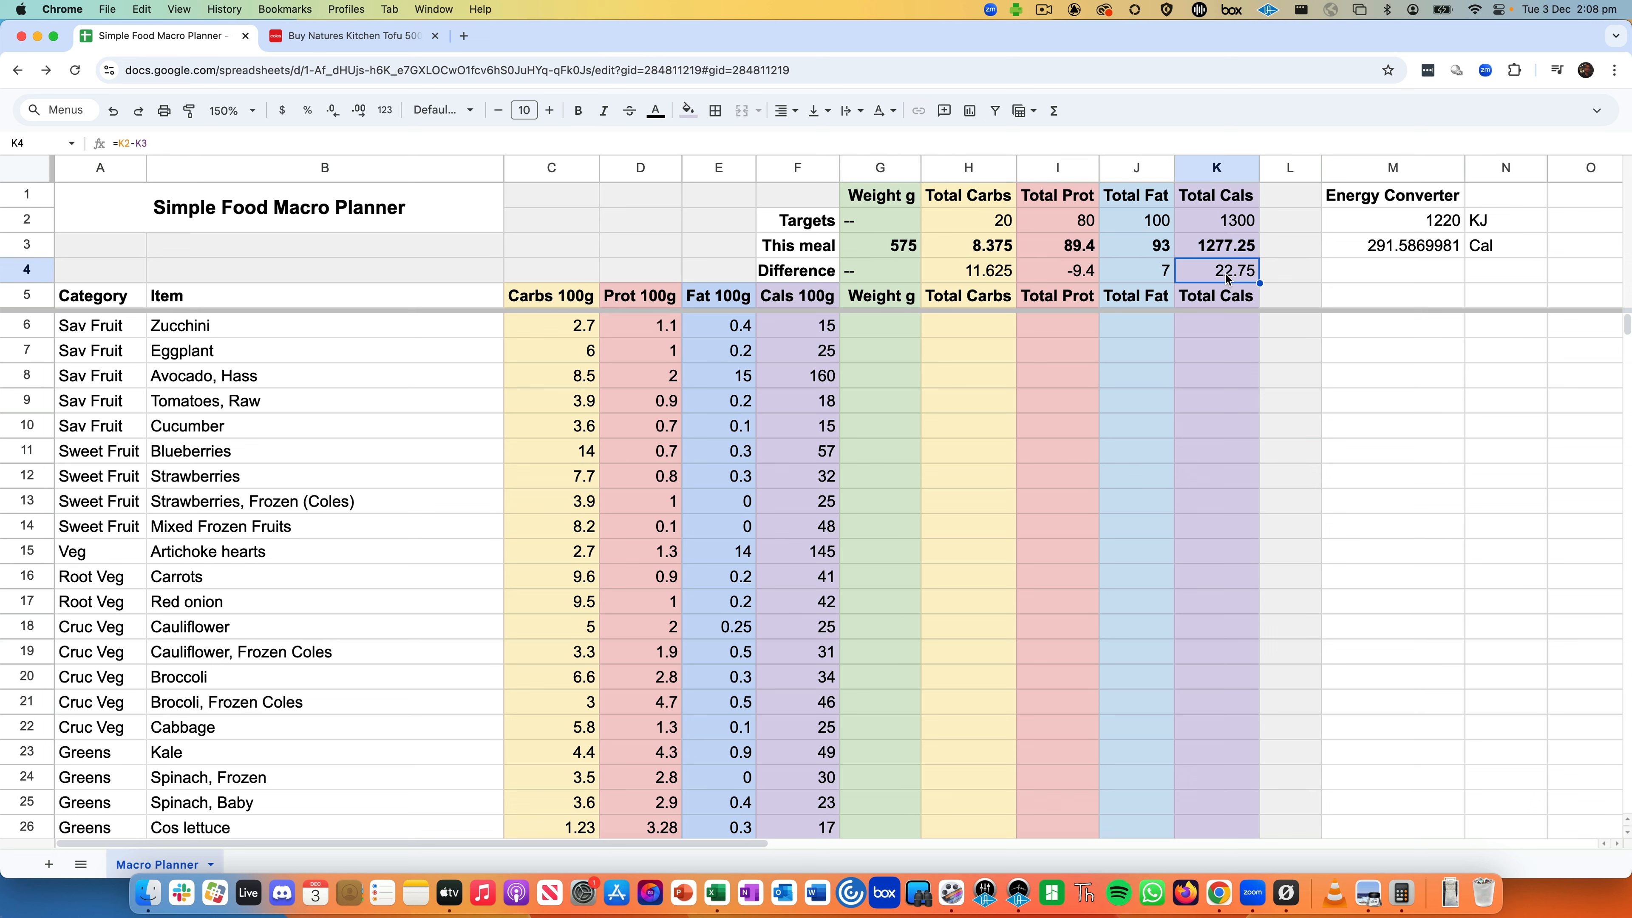
left_click(1403, 224)
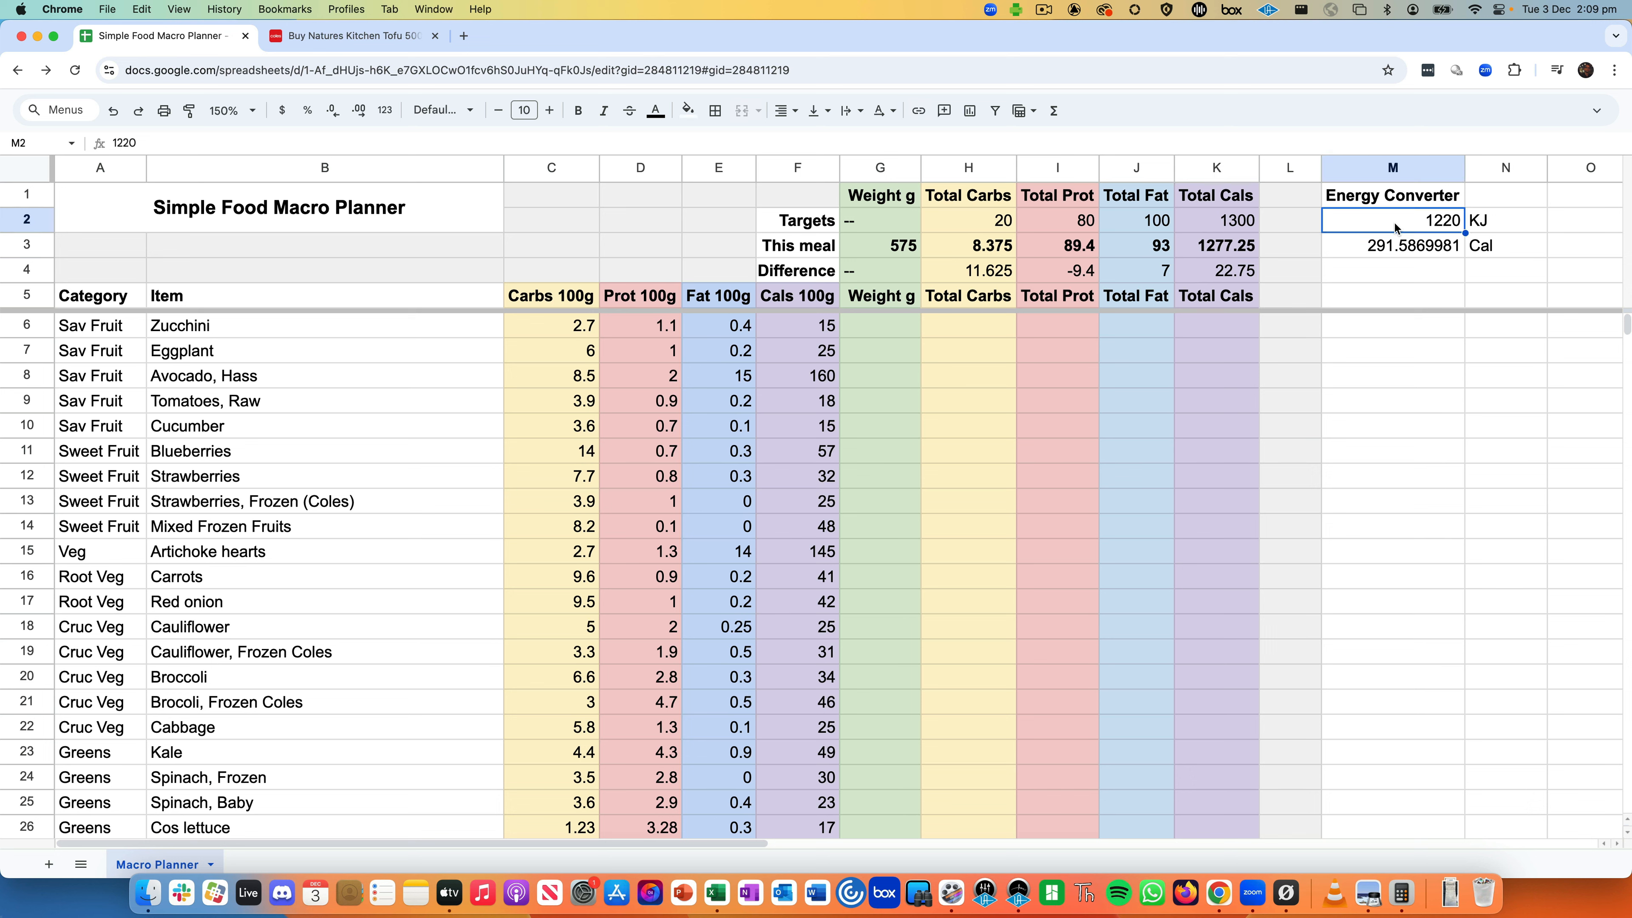
left_click(1489, 227)
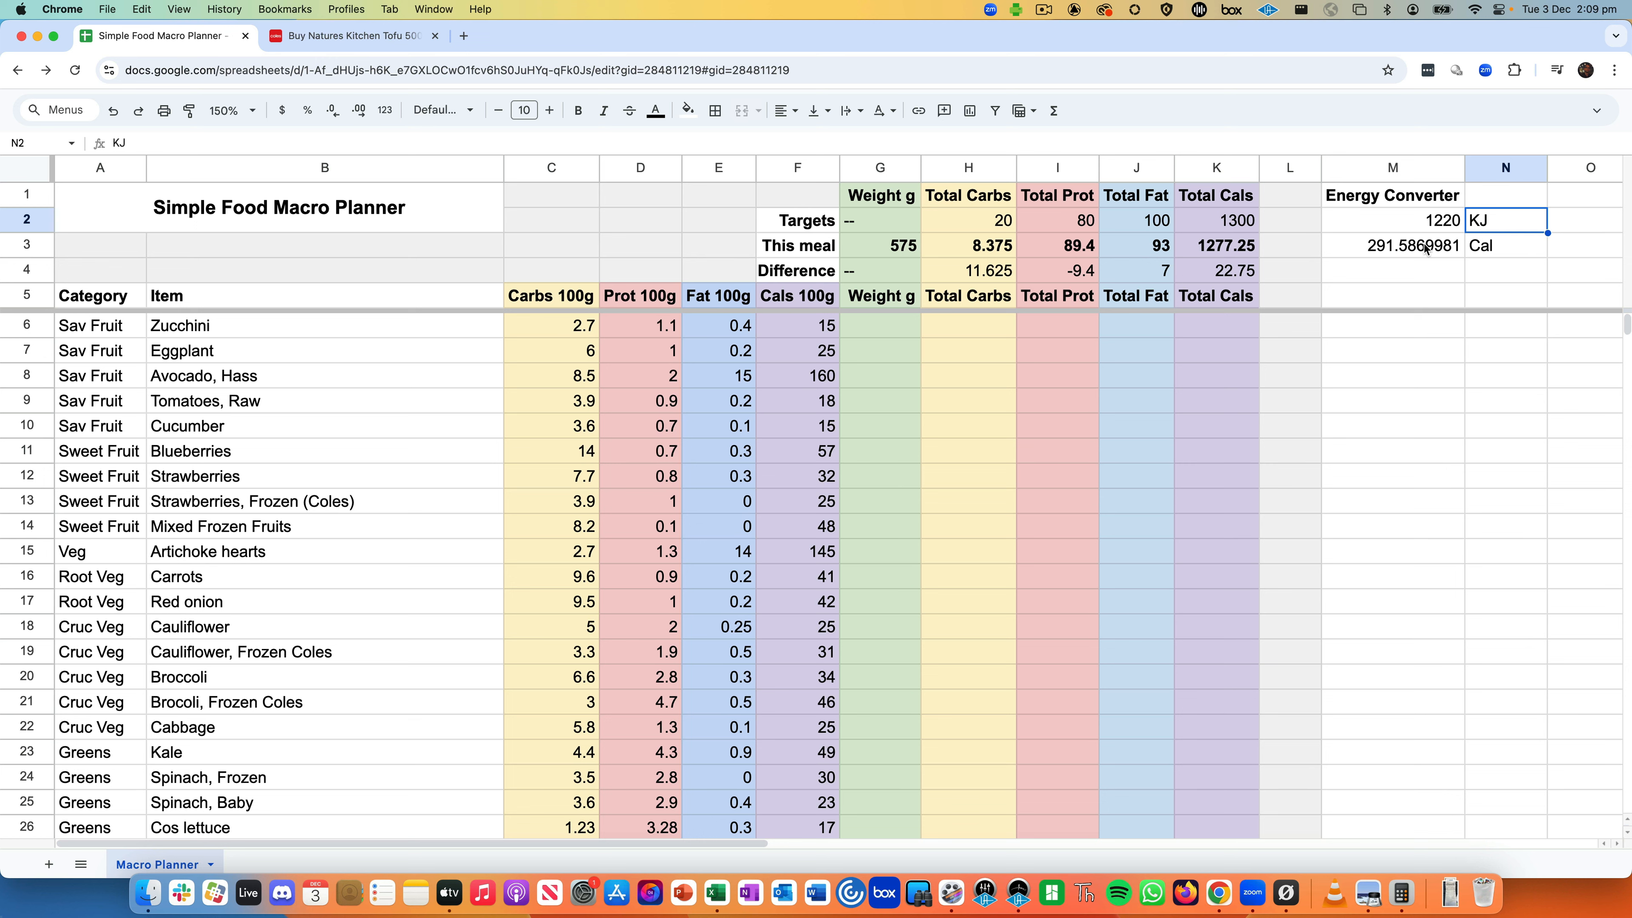
left_click(1430, 225)
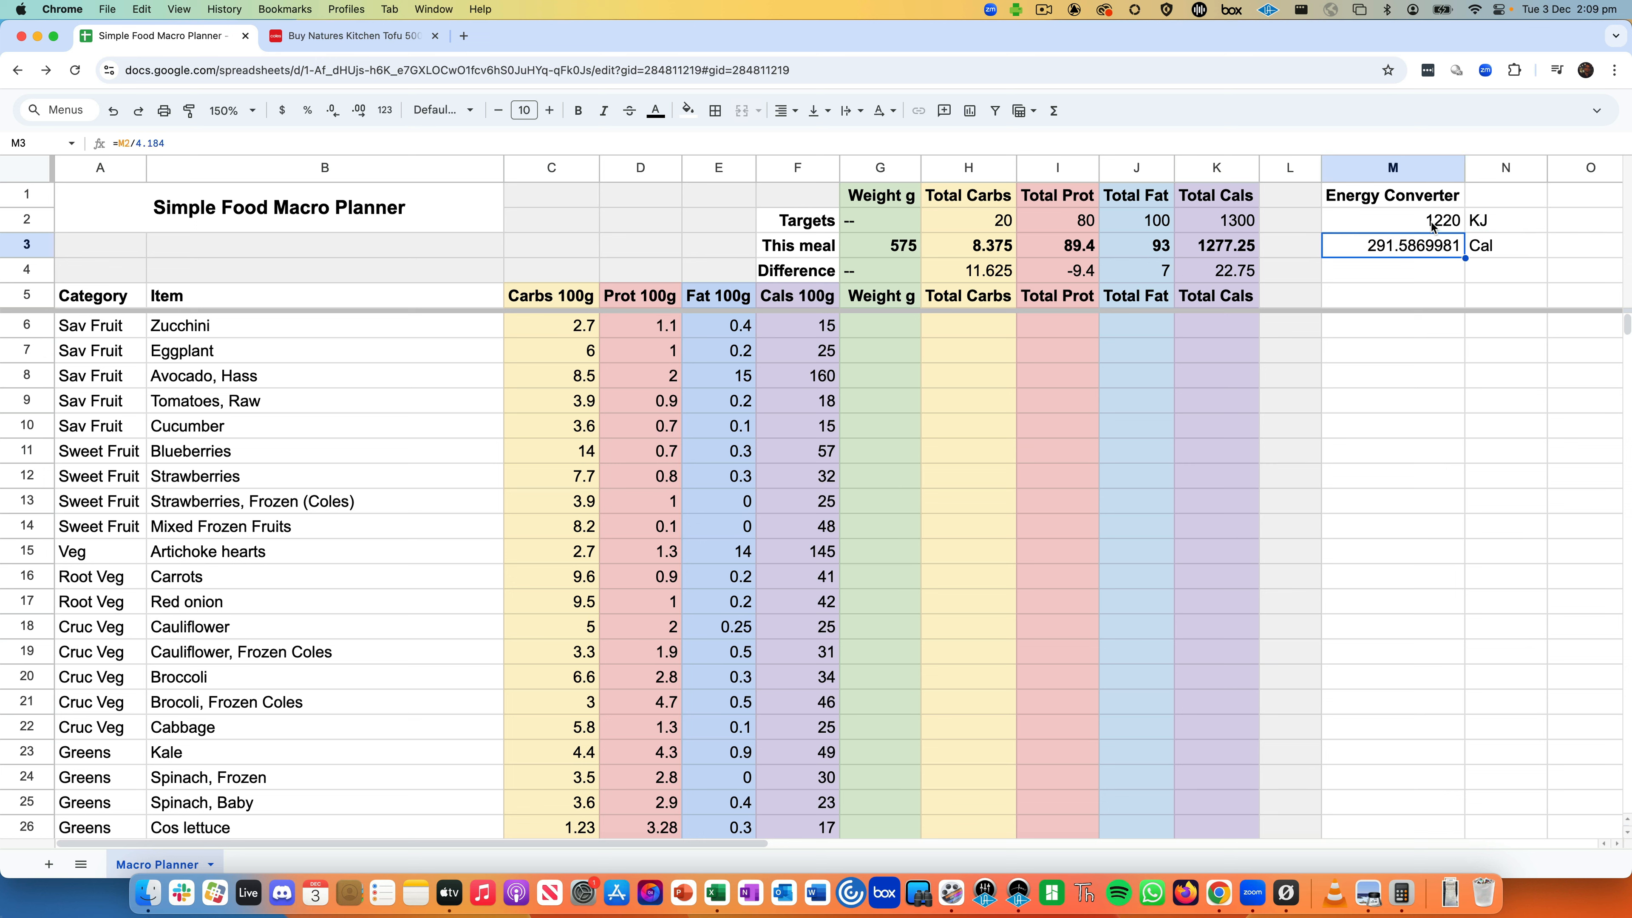
double_click(1406, 221)
left_click(1487, 226)
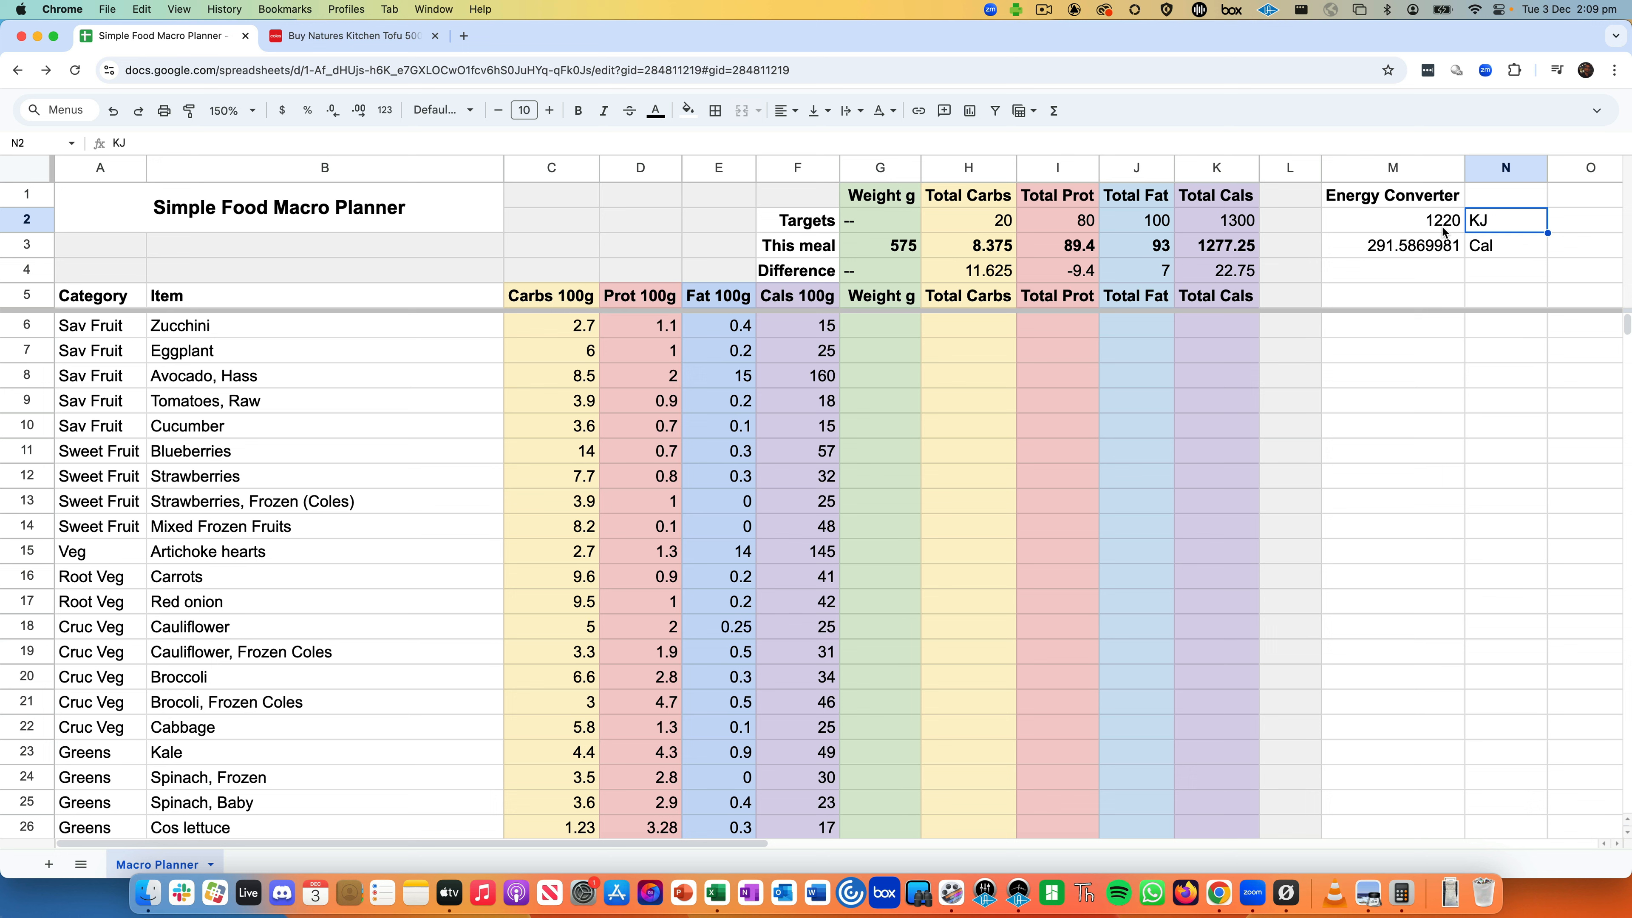
left_click(1442, 249)
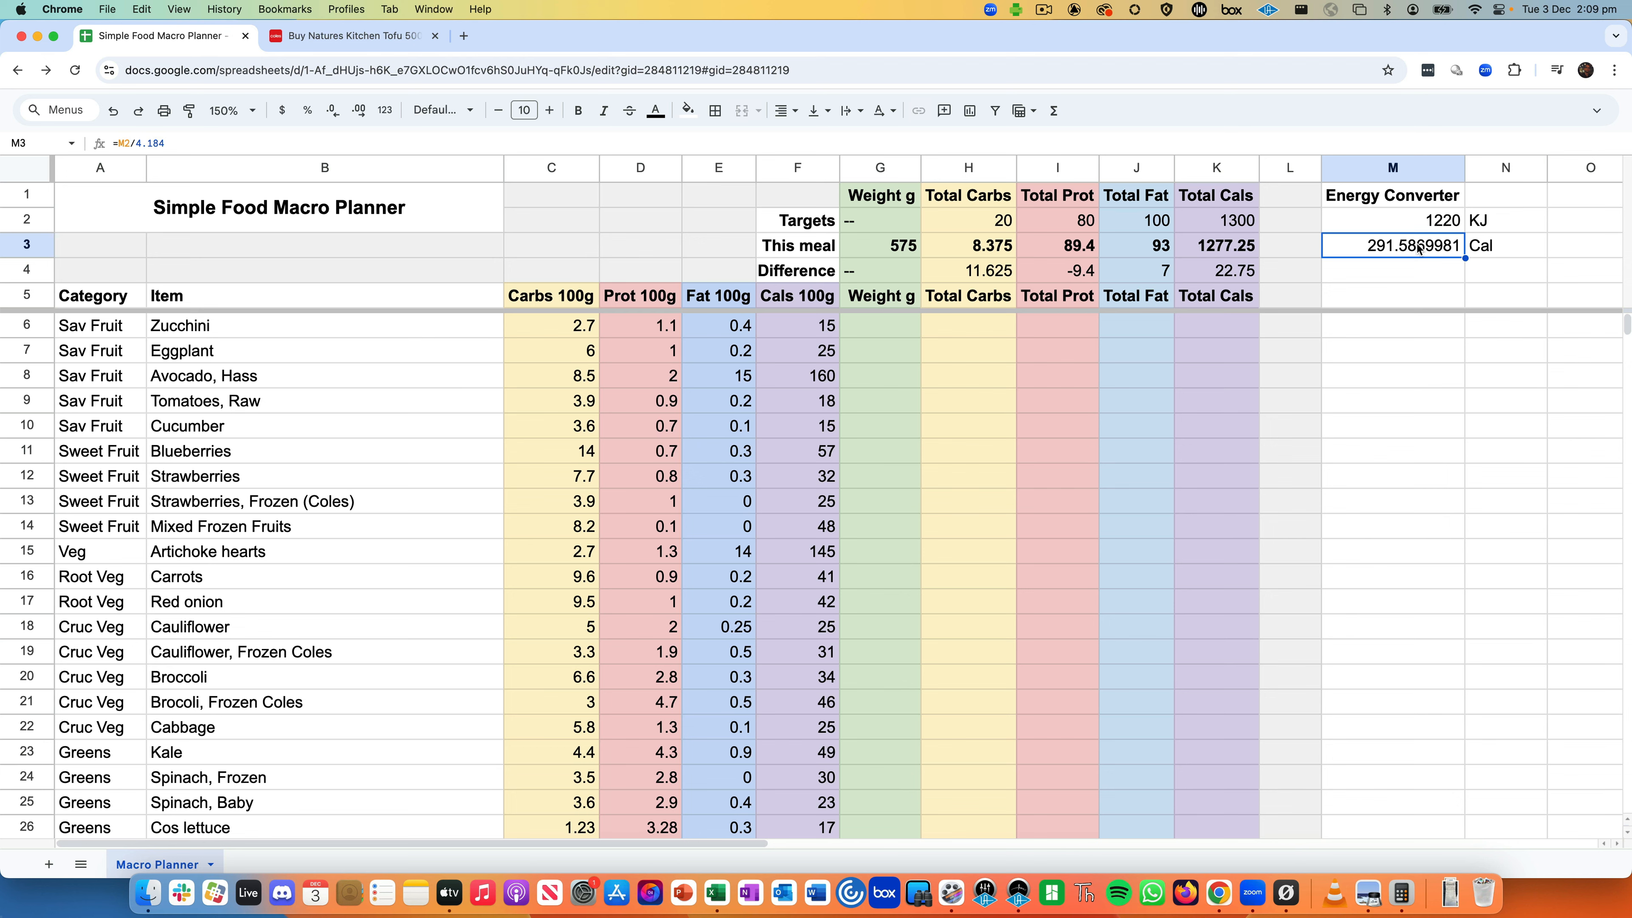
left_click(1147, 409)
scroll(956, 577, "down", 10)
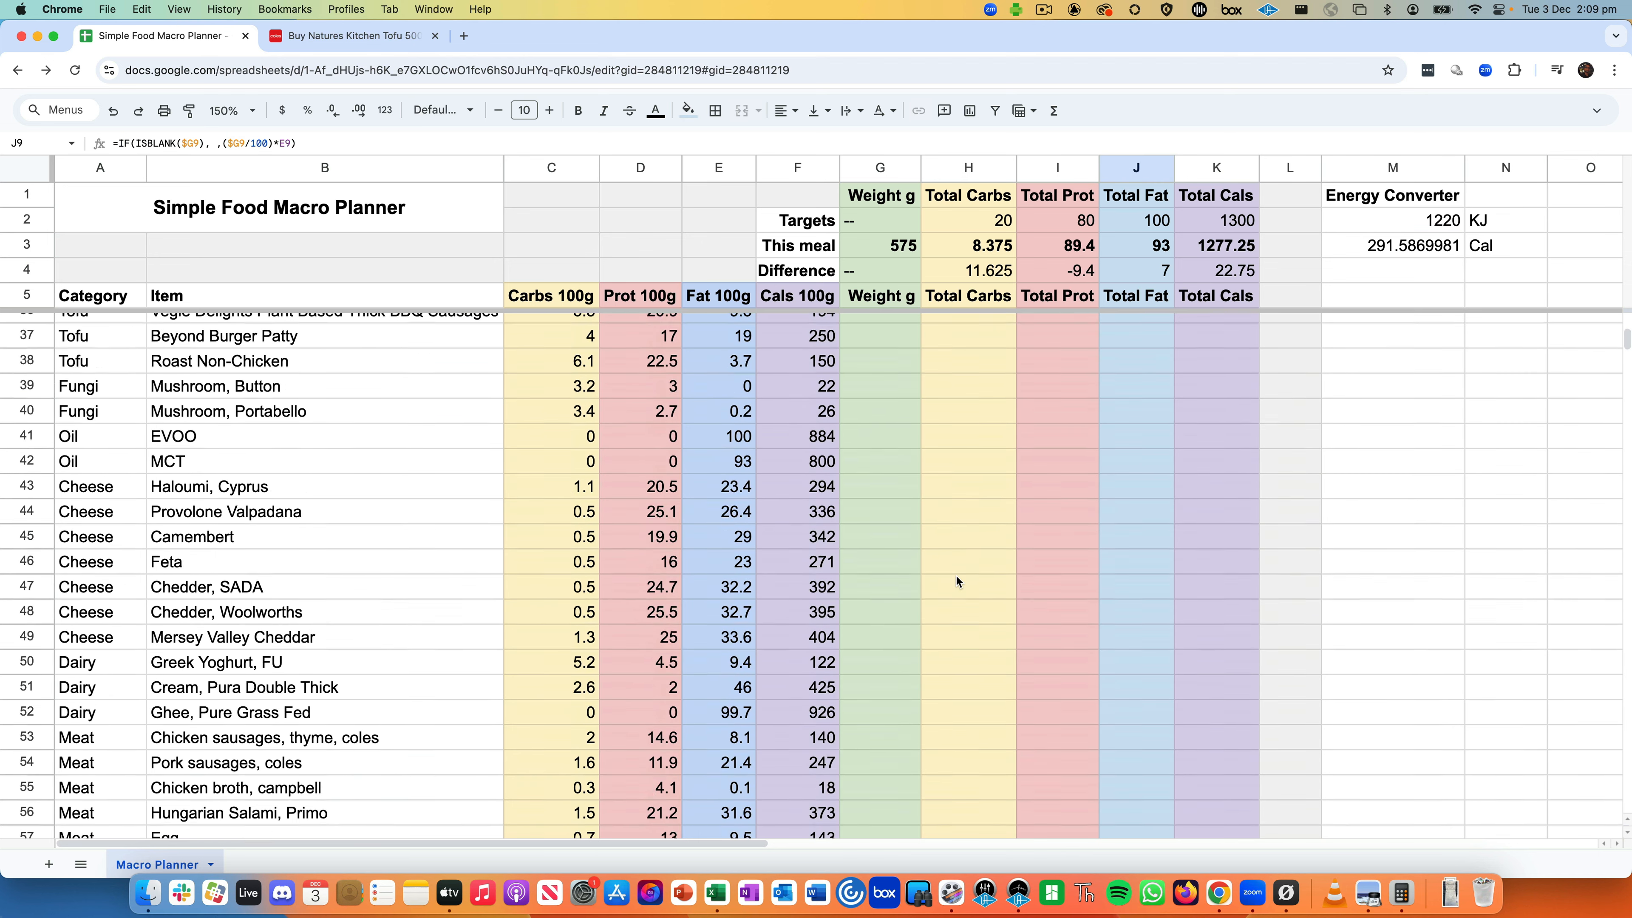
scroll(956, 576, "up", 8)
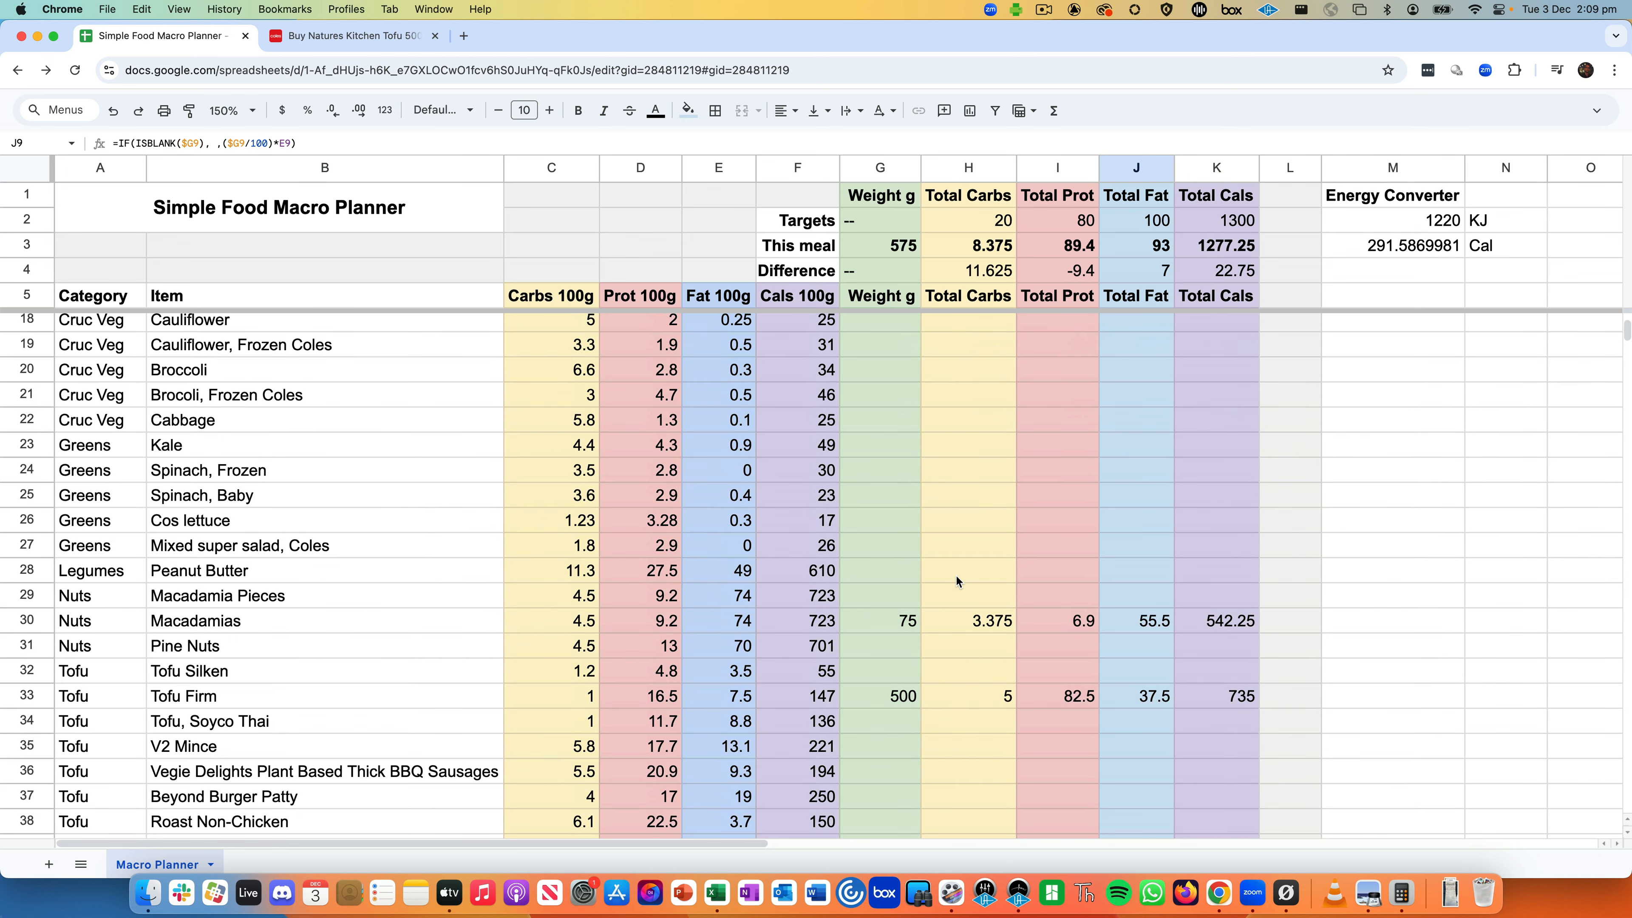